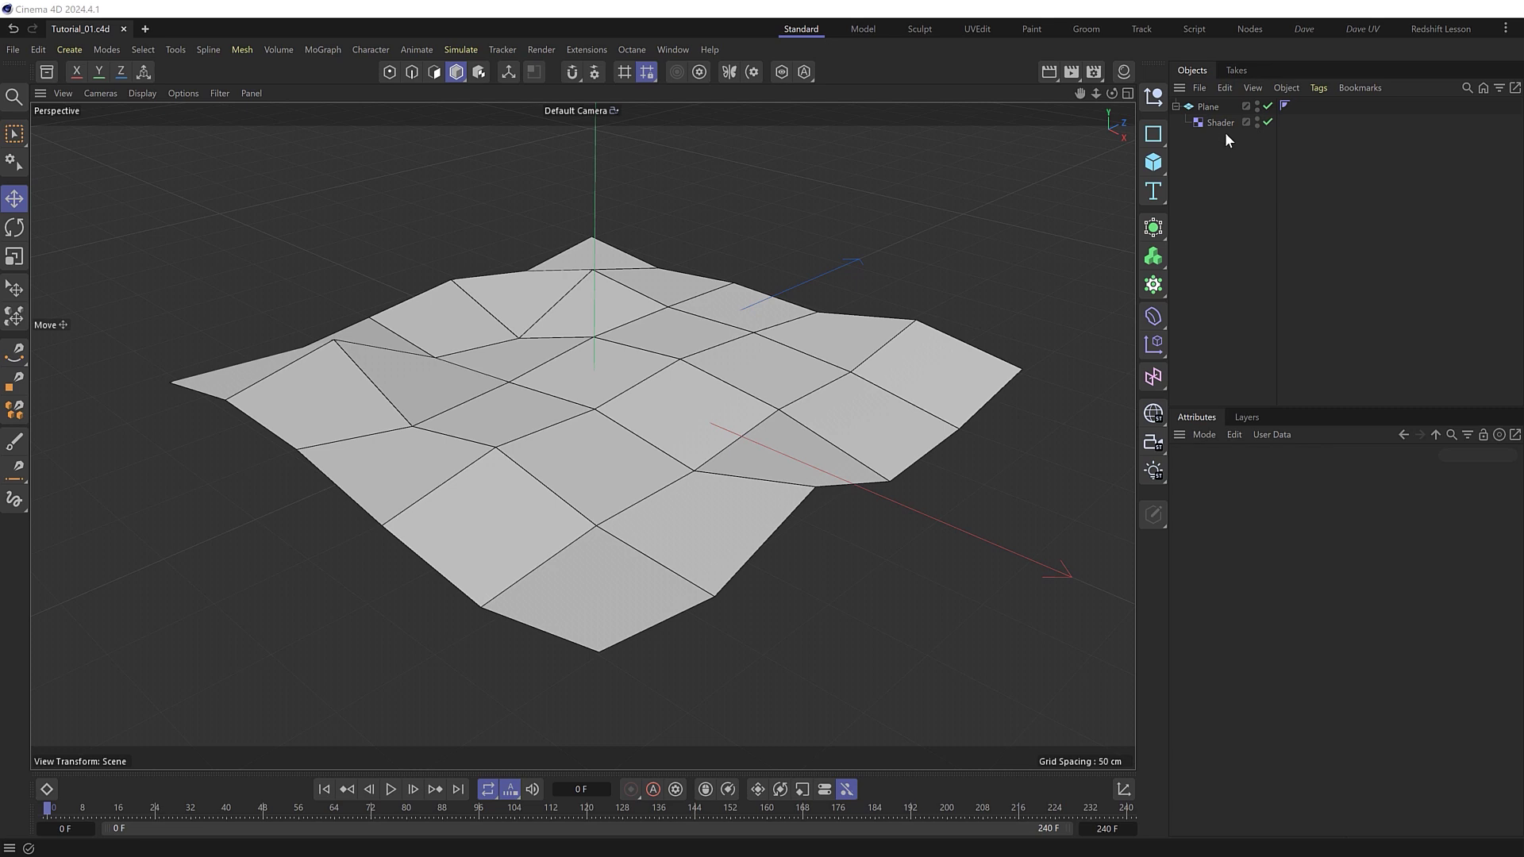
Play and stop the plane's deforming animation, collapse the Plane, and orbit to view it from below
{"action": "left_click", "coordinate": [391, 790]}
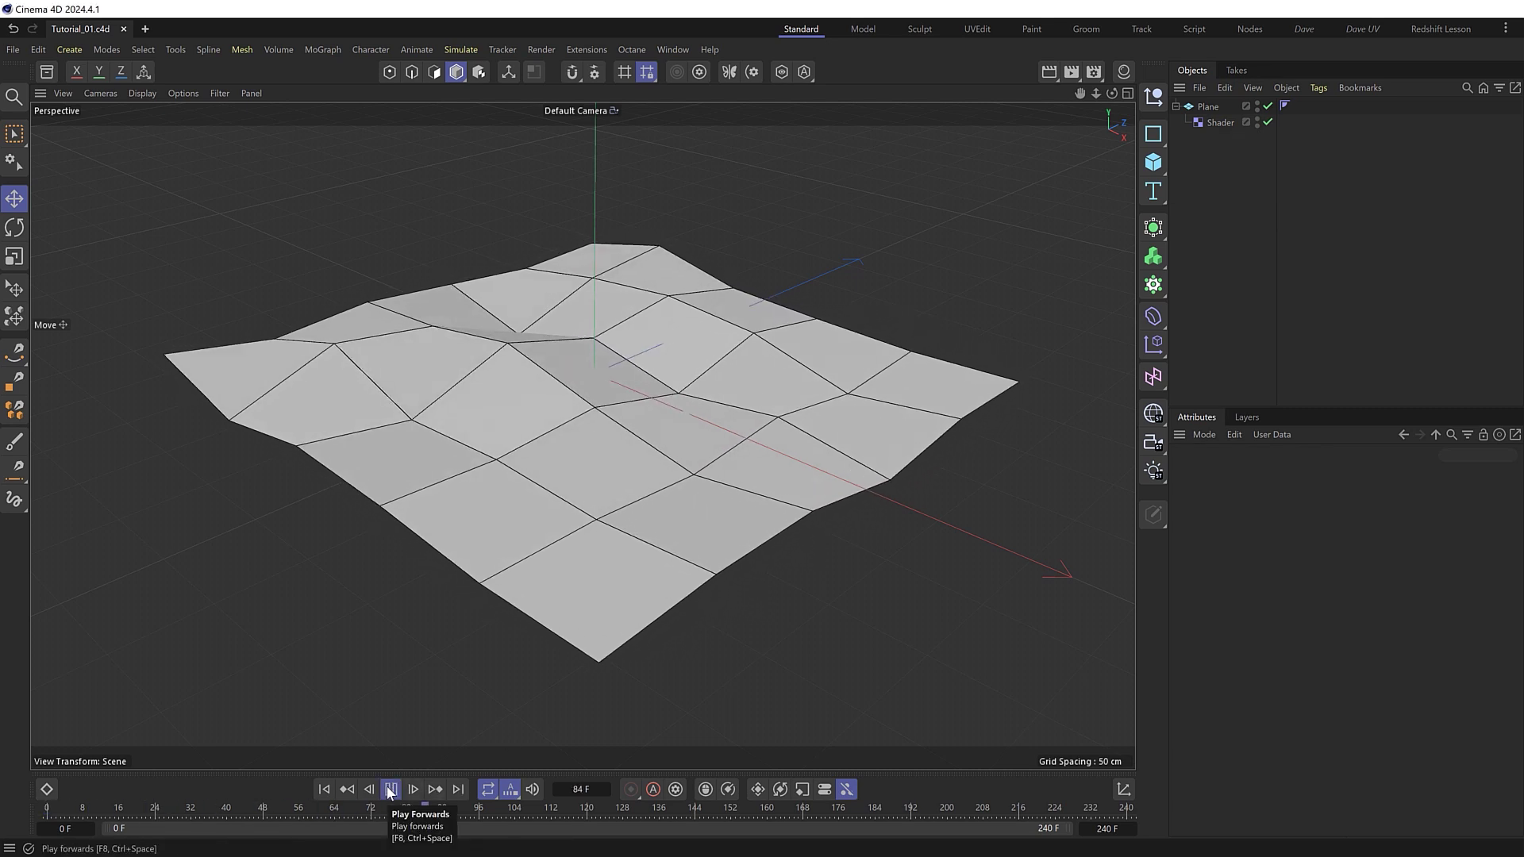
{"action": "left_click", "coordinate": [391, 789]}
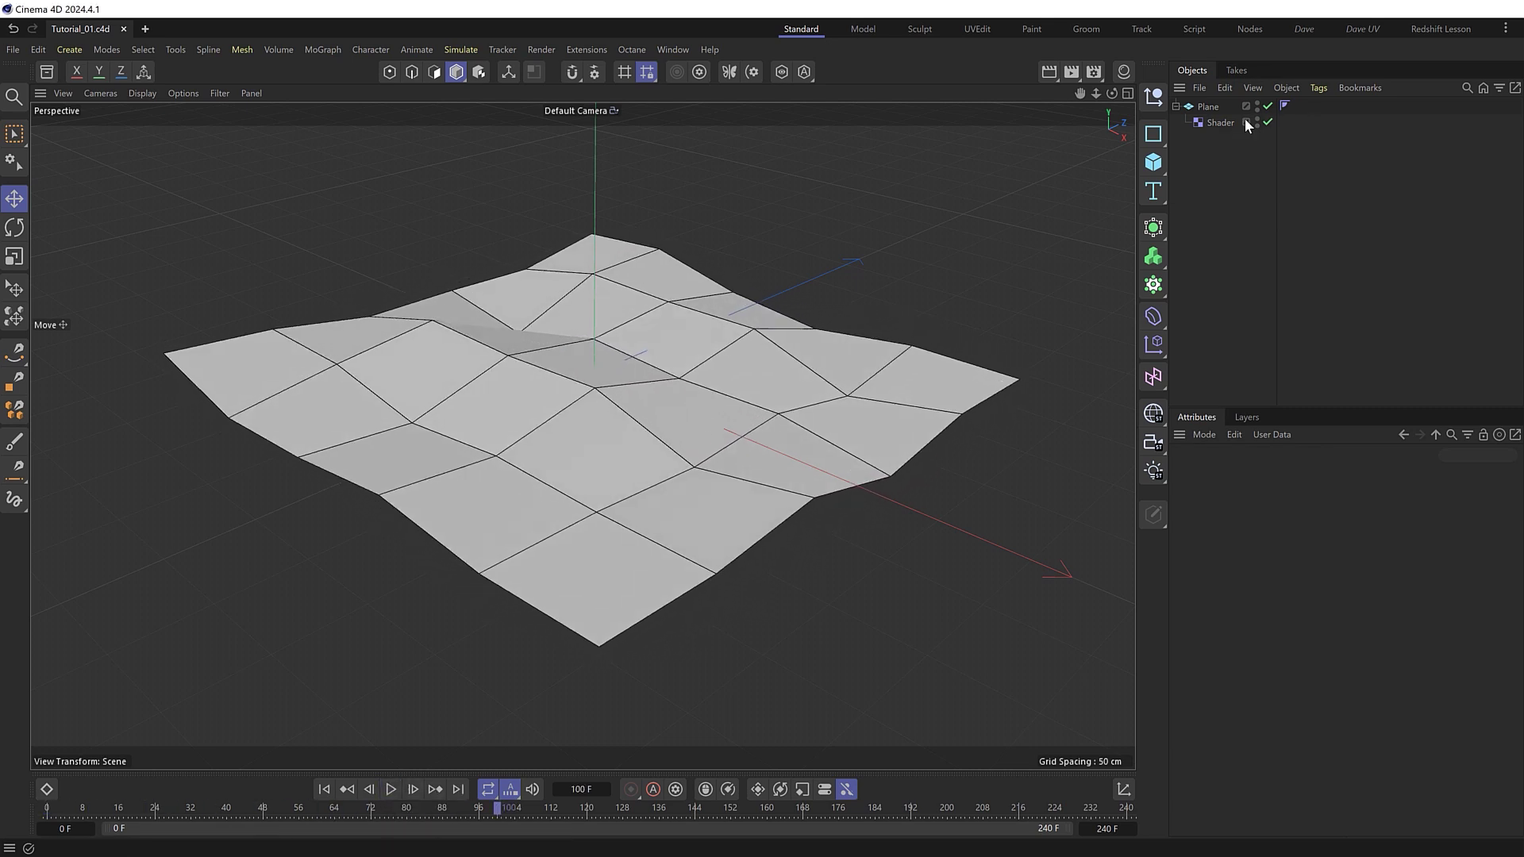
{"action": "left_click", "coordinate": [1175, 107]}
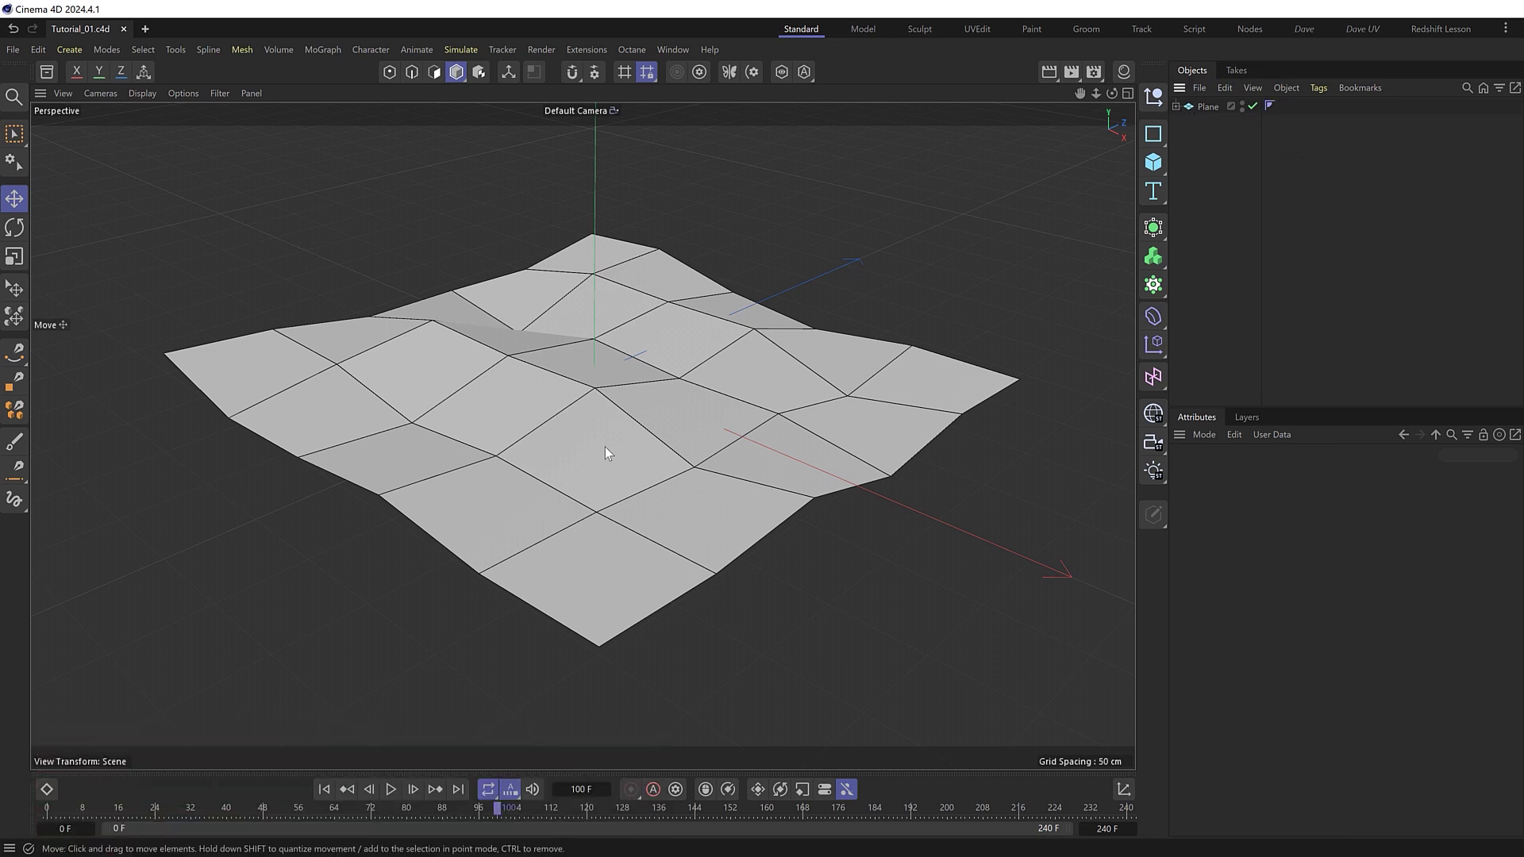
{"action": "left_click_drag", "start_coordinate": [602, 435], "coordinate": [332, 392], "text": "alt"}
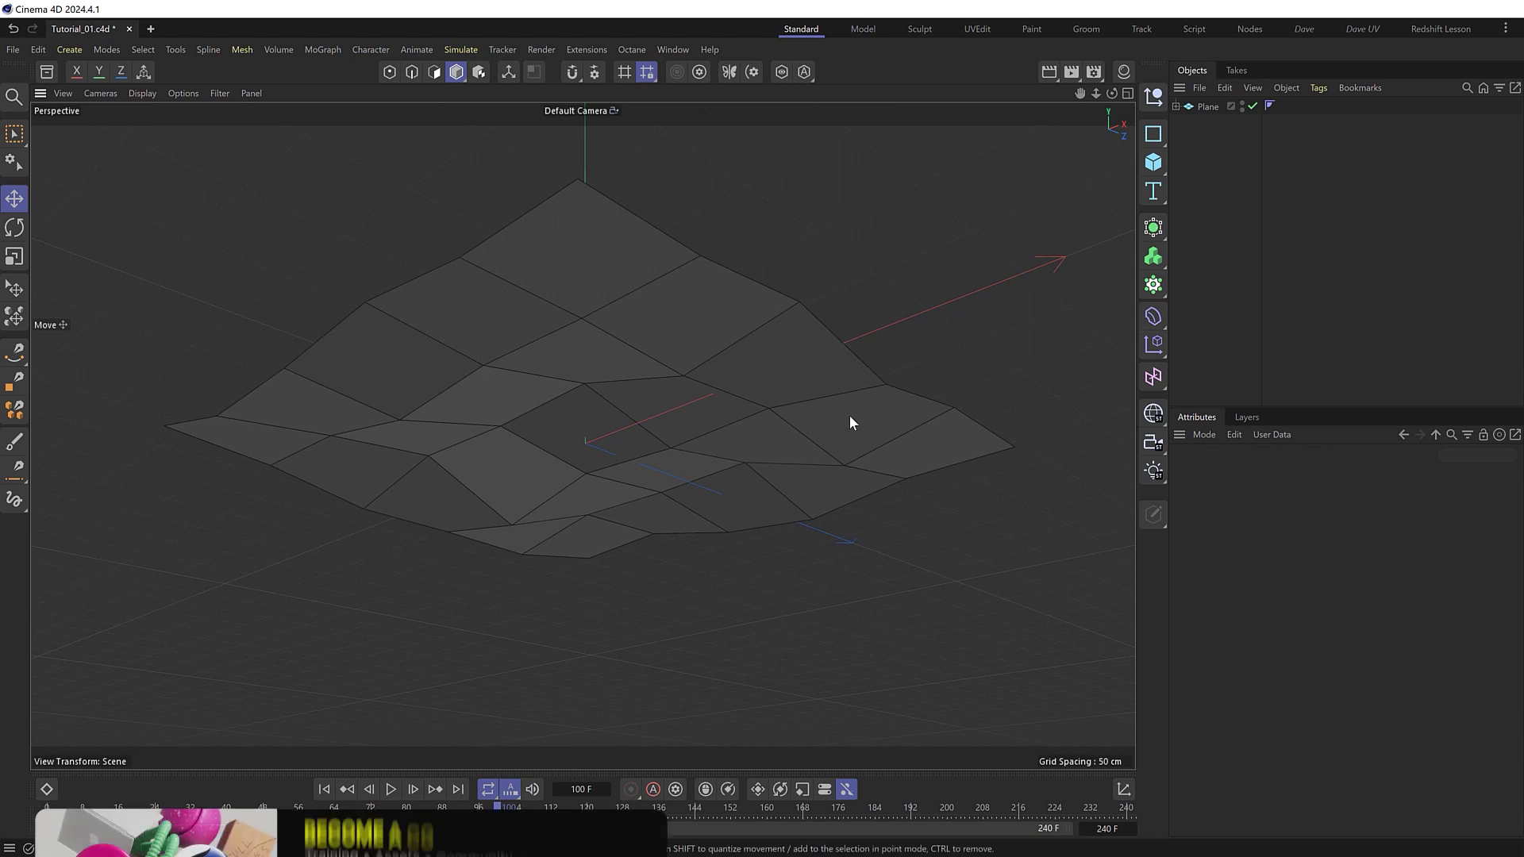
Add a Sphere with a 1 cm radius and nest it under a new Cloner
{"action": "left_click", "coordinate": [1155, 163]}
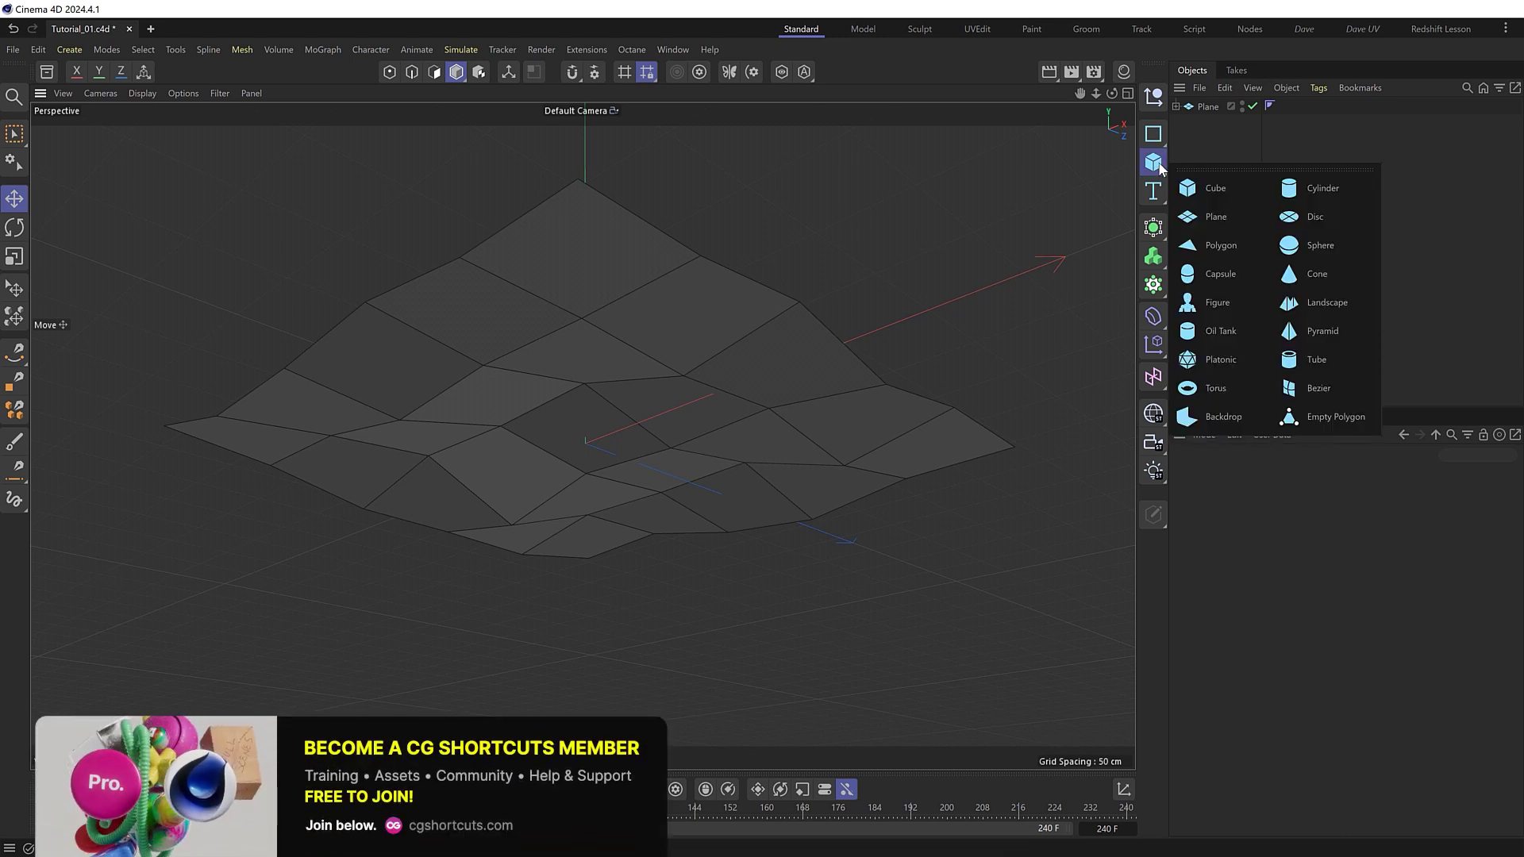
{"action": "left_click", "coordinate": [1359, 250]}
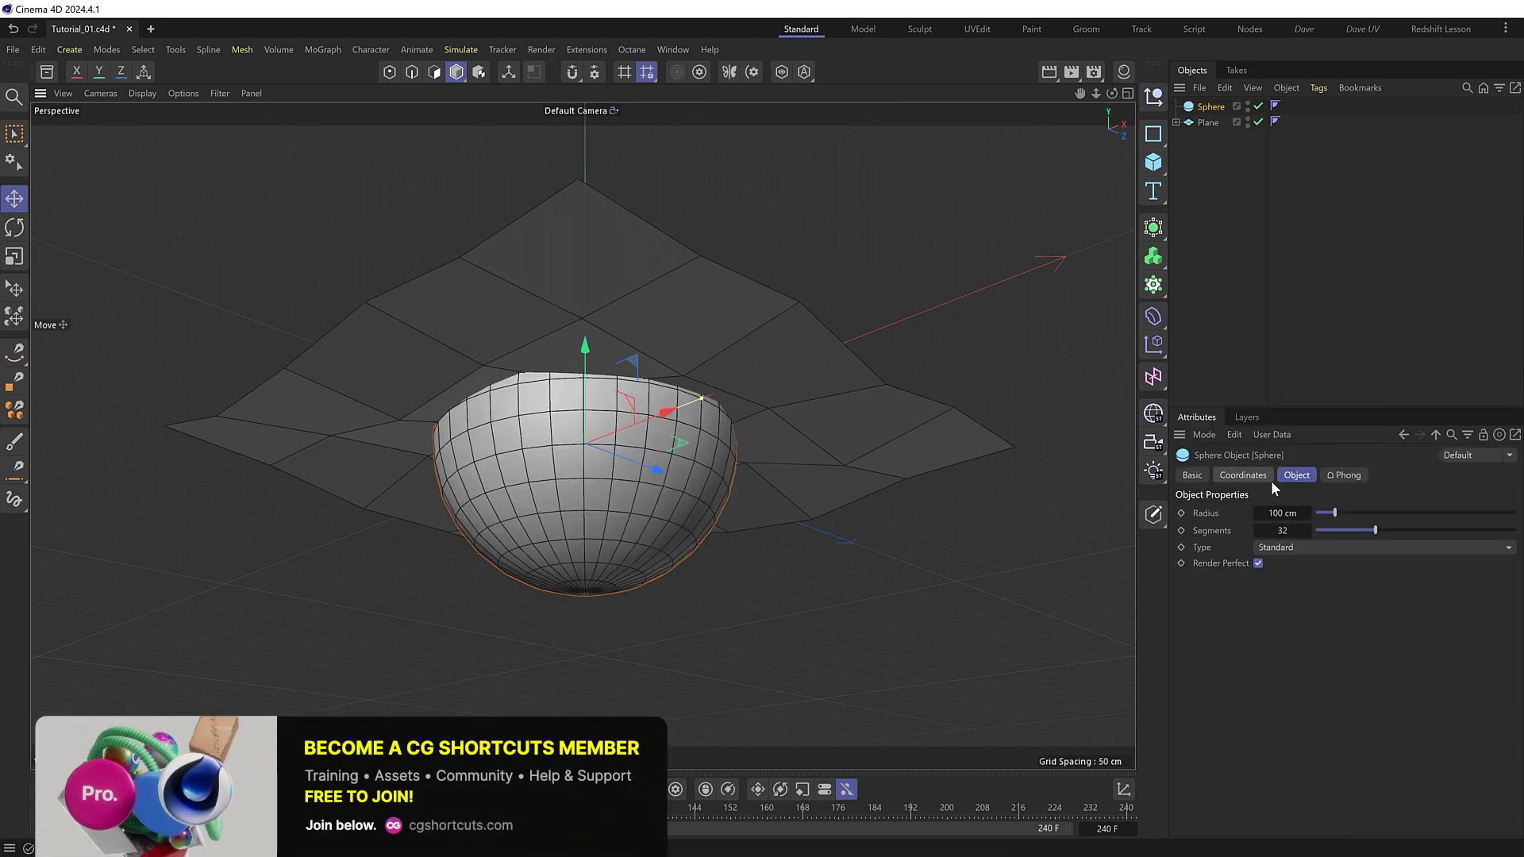
{"action": "left_click", "coordinate": [1273, 513]}
{"action": "type", "text": "1"}
{"action": "key", "text": "Return"}
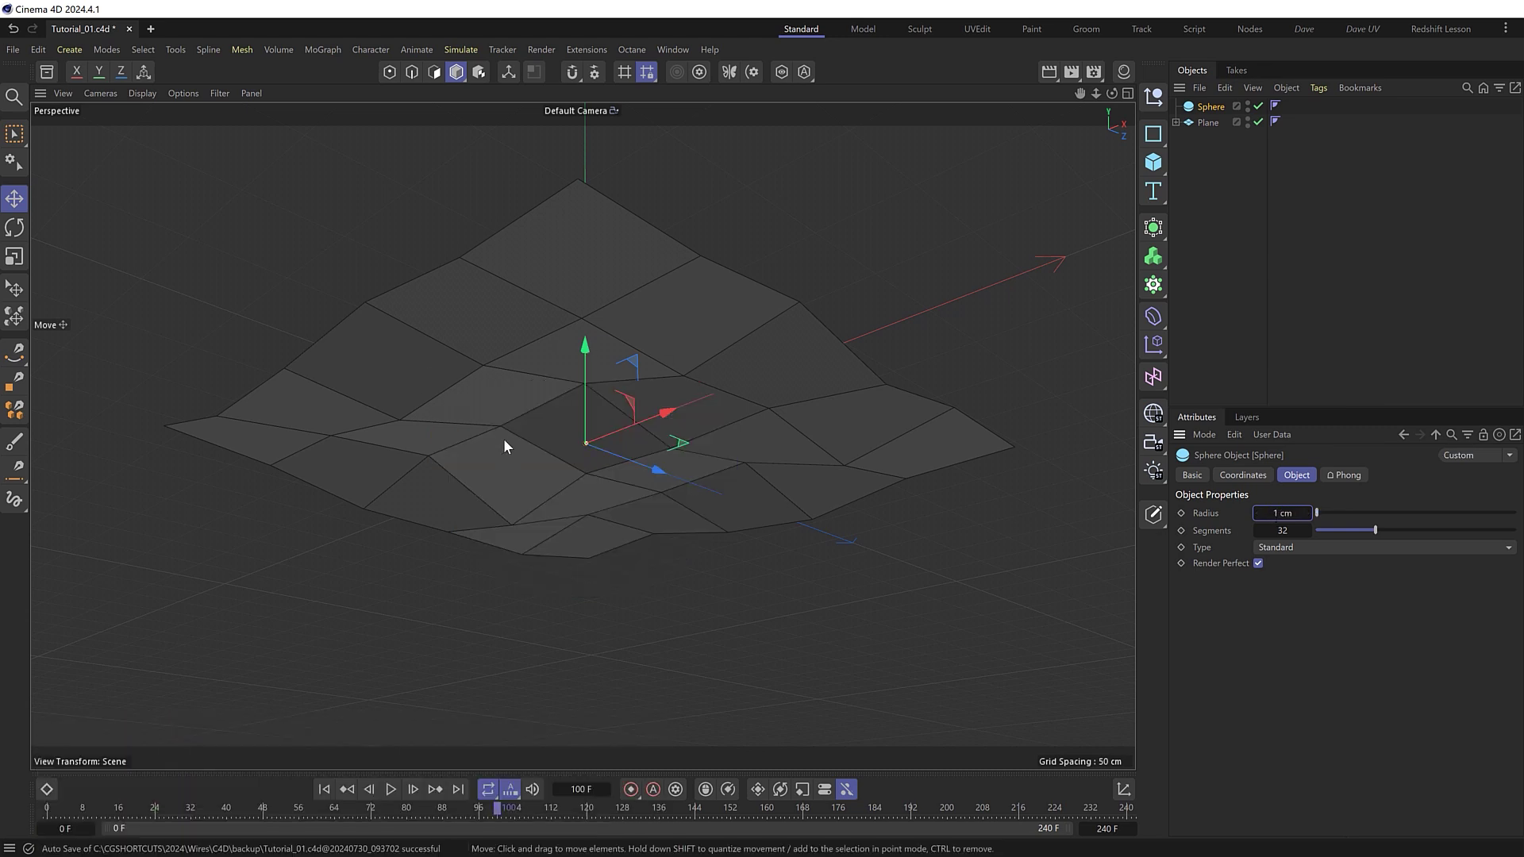
{"action": "left_click", "coordinate": [1155, 286], "text": "alt"}
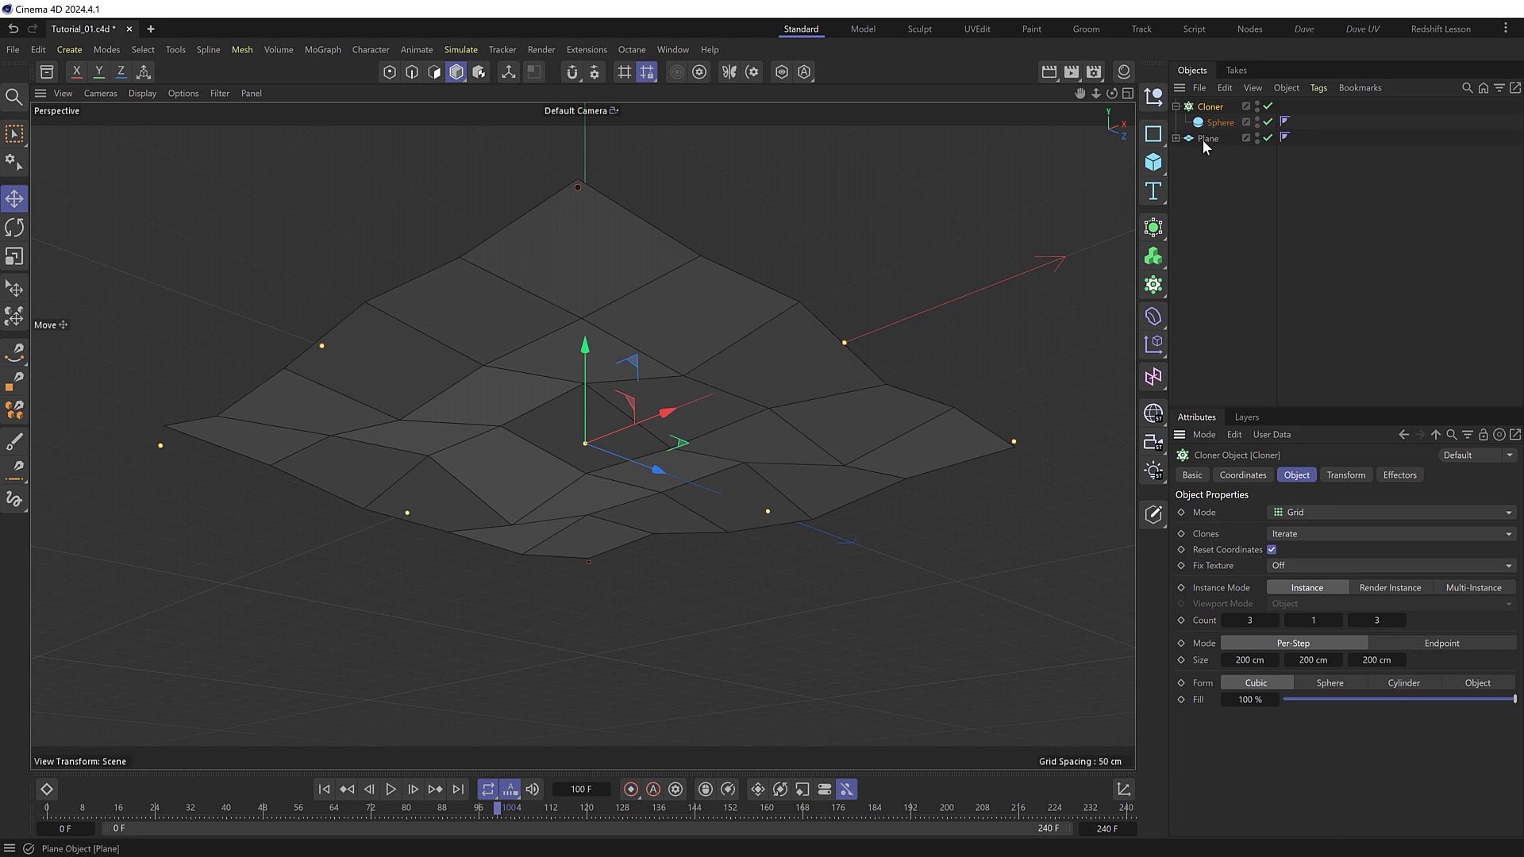
Switch the Cloner to Object mode with the Plane as its source object
{"action": "left_click", "coordinate": [1317, 511]}
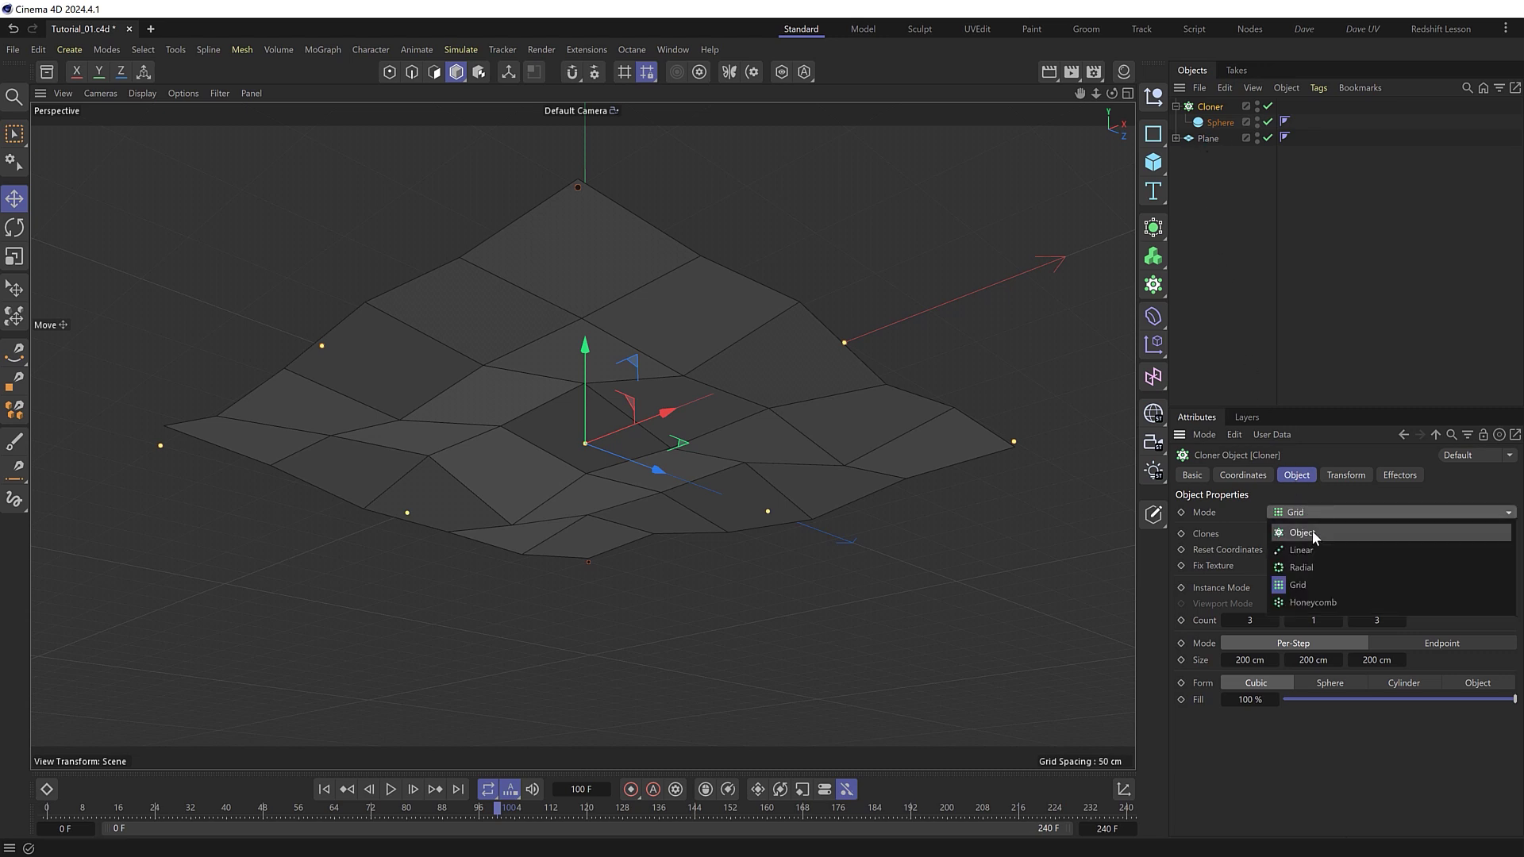
{"action": "left_click", "coordinate": [1312, 531]}
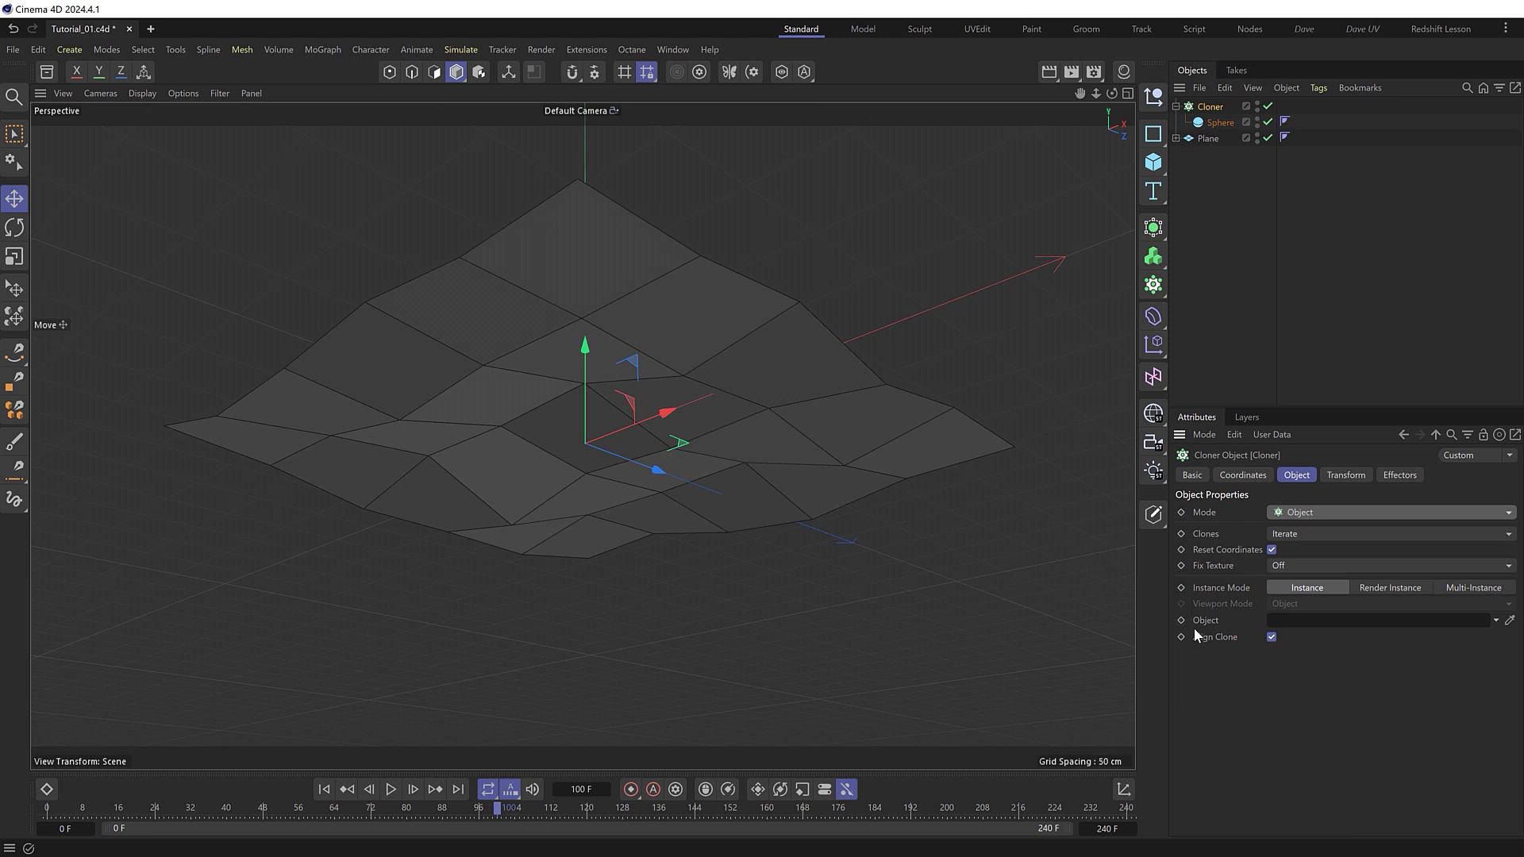
{"action": "left_click_drag", "start_coordinate": [1208, 138], "coordinate": [1292, 620]}
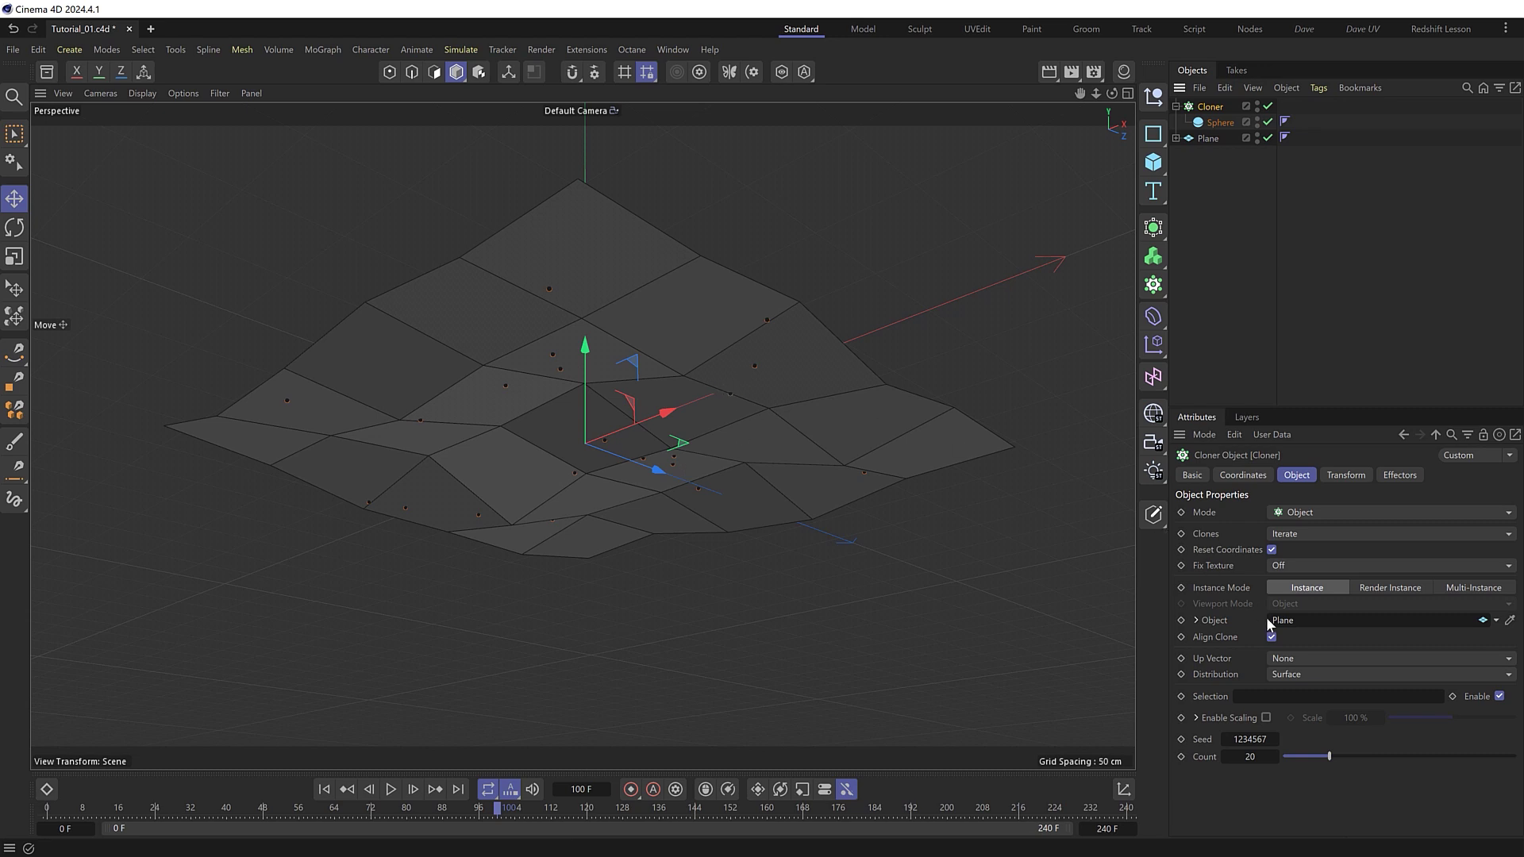
Set Distribution to Surface, keeping seed 1234567 and Count at 20
{"action": "left_click", "coordinate": [1292, 674]}
{"action": "left_click", "coordinate": [1301, 691]}
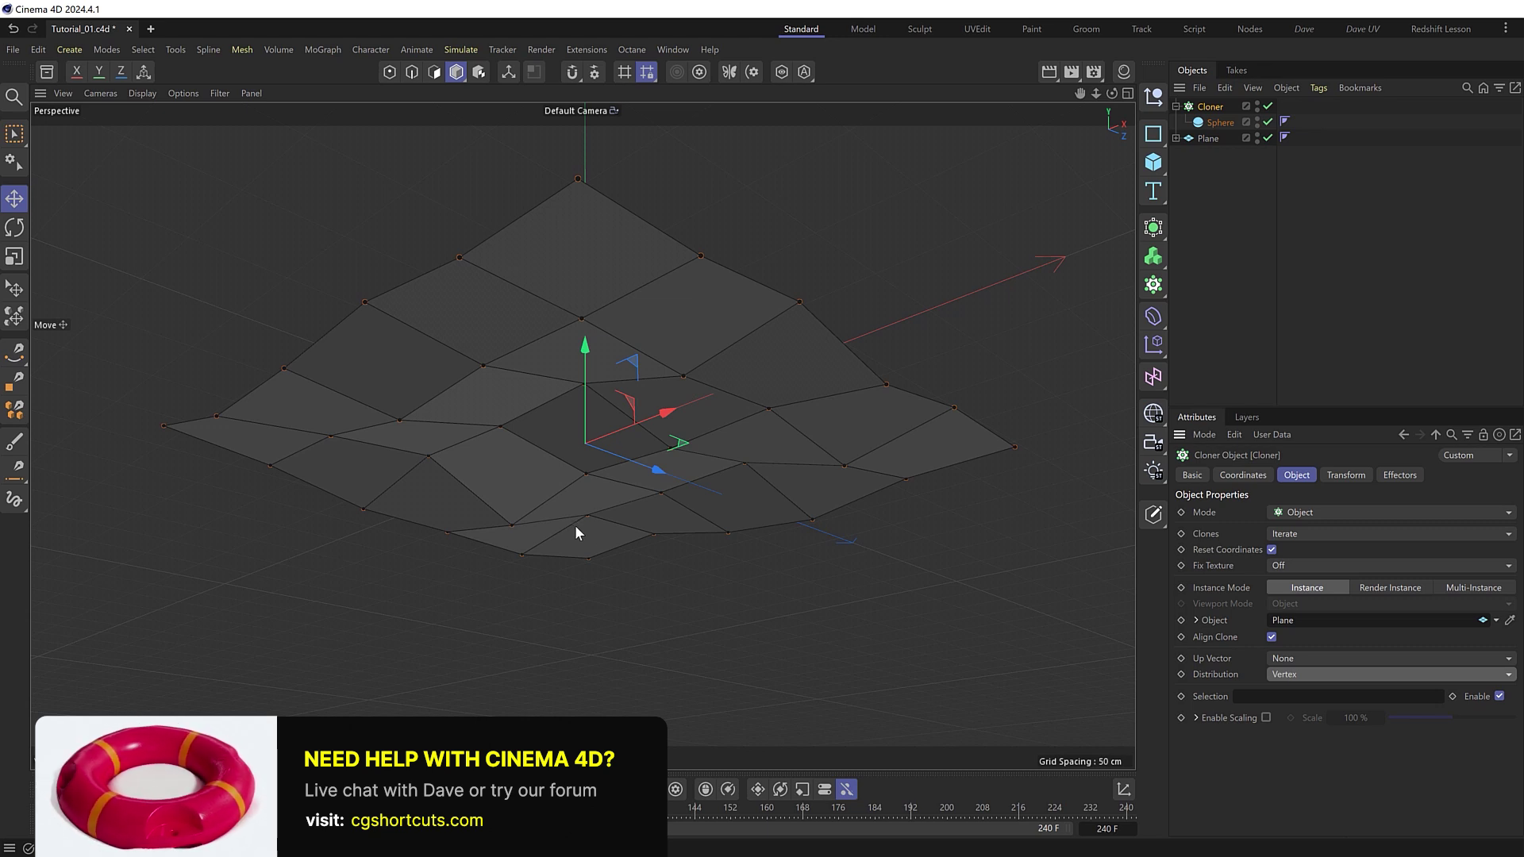
{"action": "left_click", "coordinate": [1316, 673]}
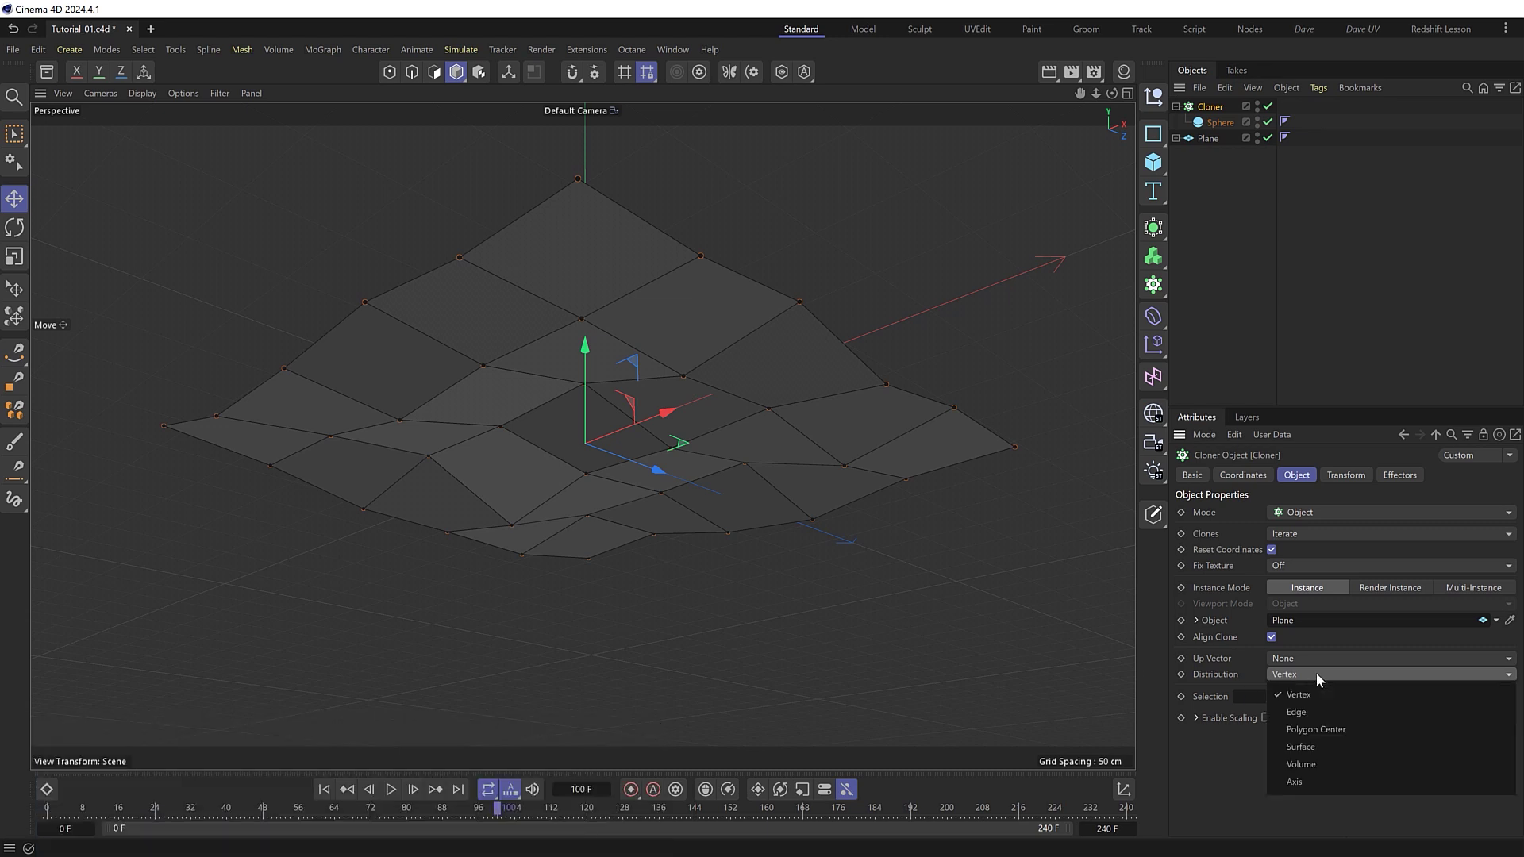
{"action": "left_click", "coordinate": [1315, 747]}
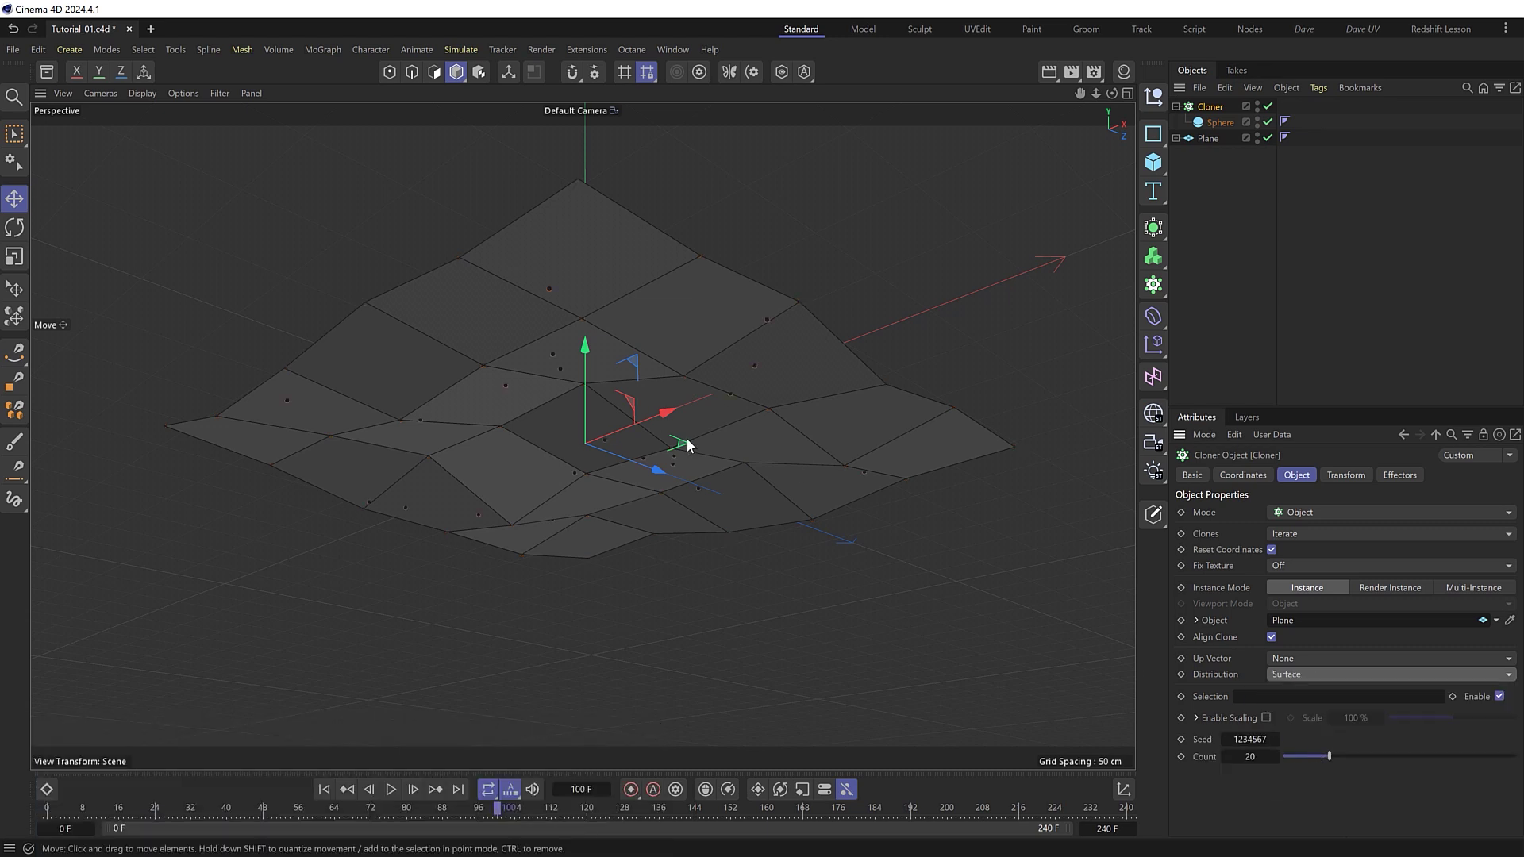
{"action": "left_click_drag", "start_coordinate": [1246, 739], "coordinate": [1278, 738]}
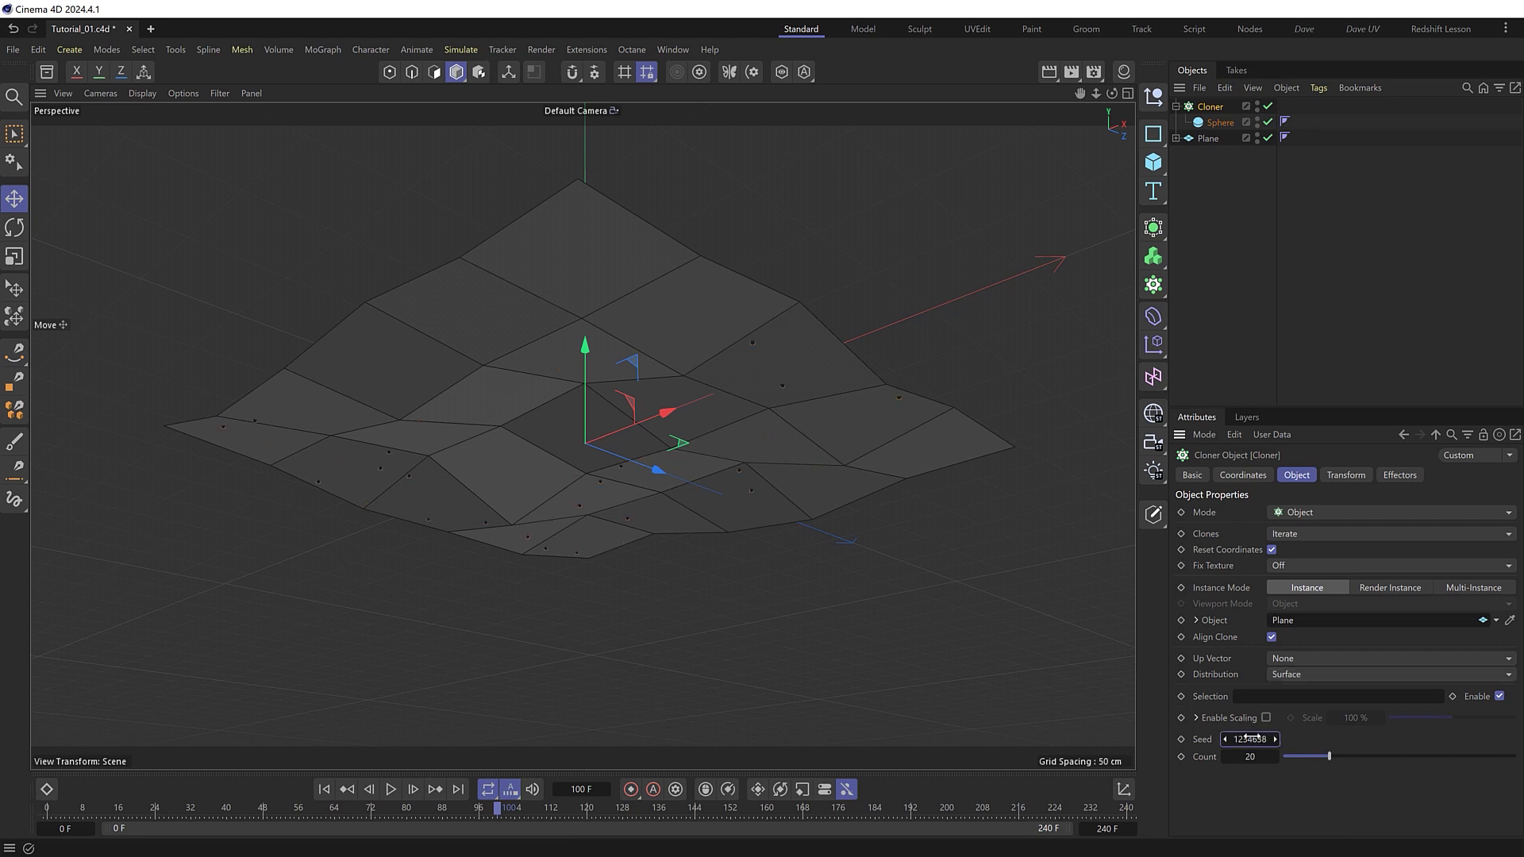
{"action": "key", "text": "ctrl+z"}
{"action": "left_click_drag", "start_coordinate": [1330, 762], "coordinate": [1367, 762]}
{"action": "left_click_drag", "start_coordinate": [1470, 759], "coordinate": [1404, 759]}
{"action": "key", "text": "ctrl+z"}
Add a Tracer linked to the Cloner with Tracing Mode set to Connect All Objects
{"action": "key", "text": "shift+c"}
{"action": "type", "text": "tracer"}
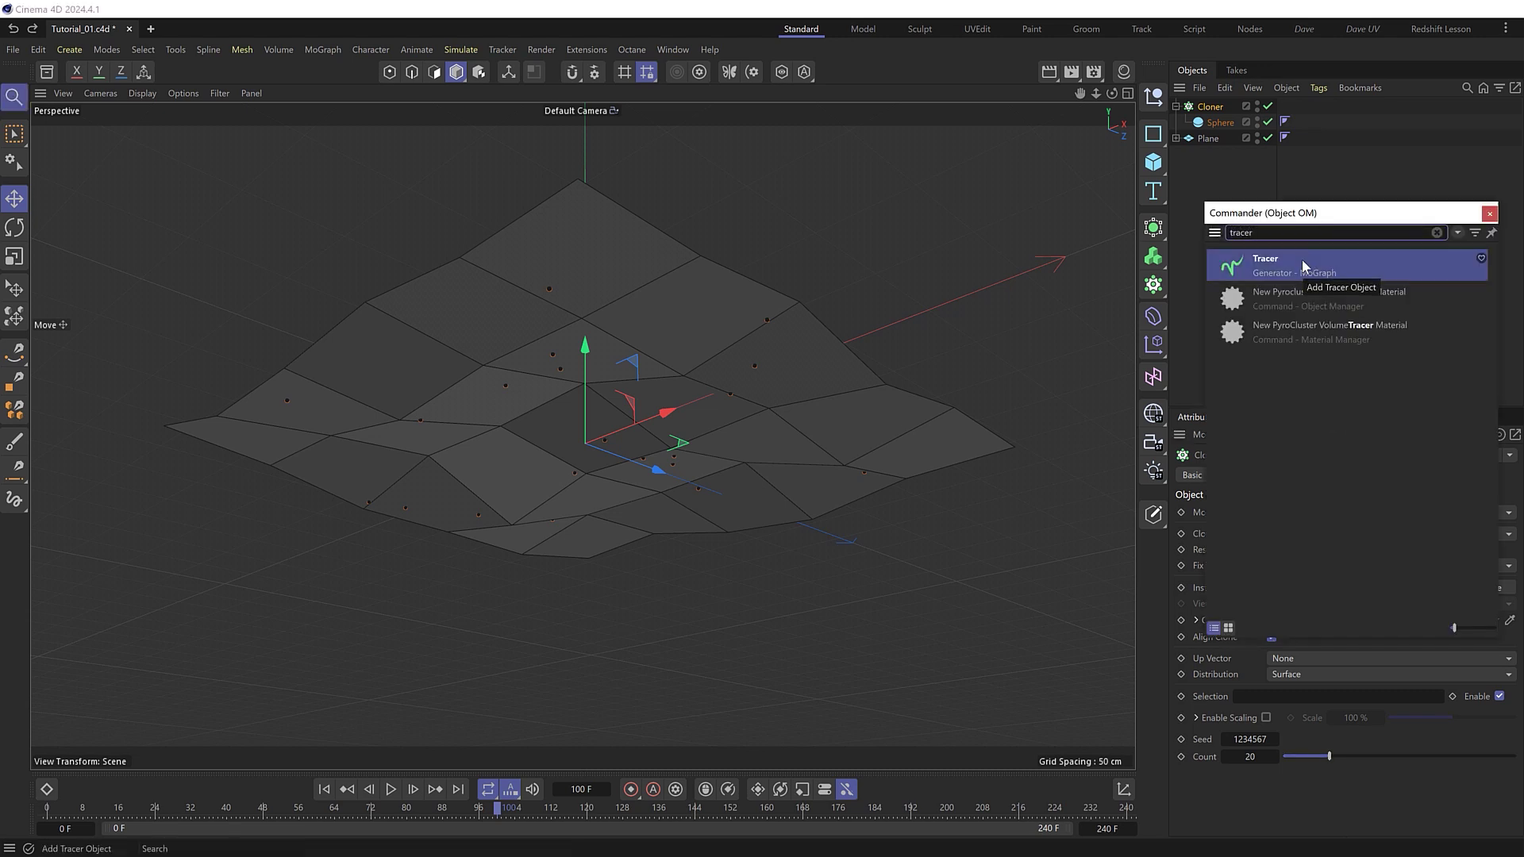
{"action": "left_click", "coordinate": [1302, 260]}
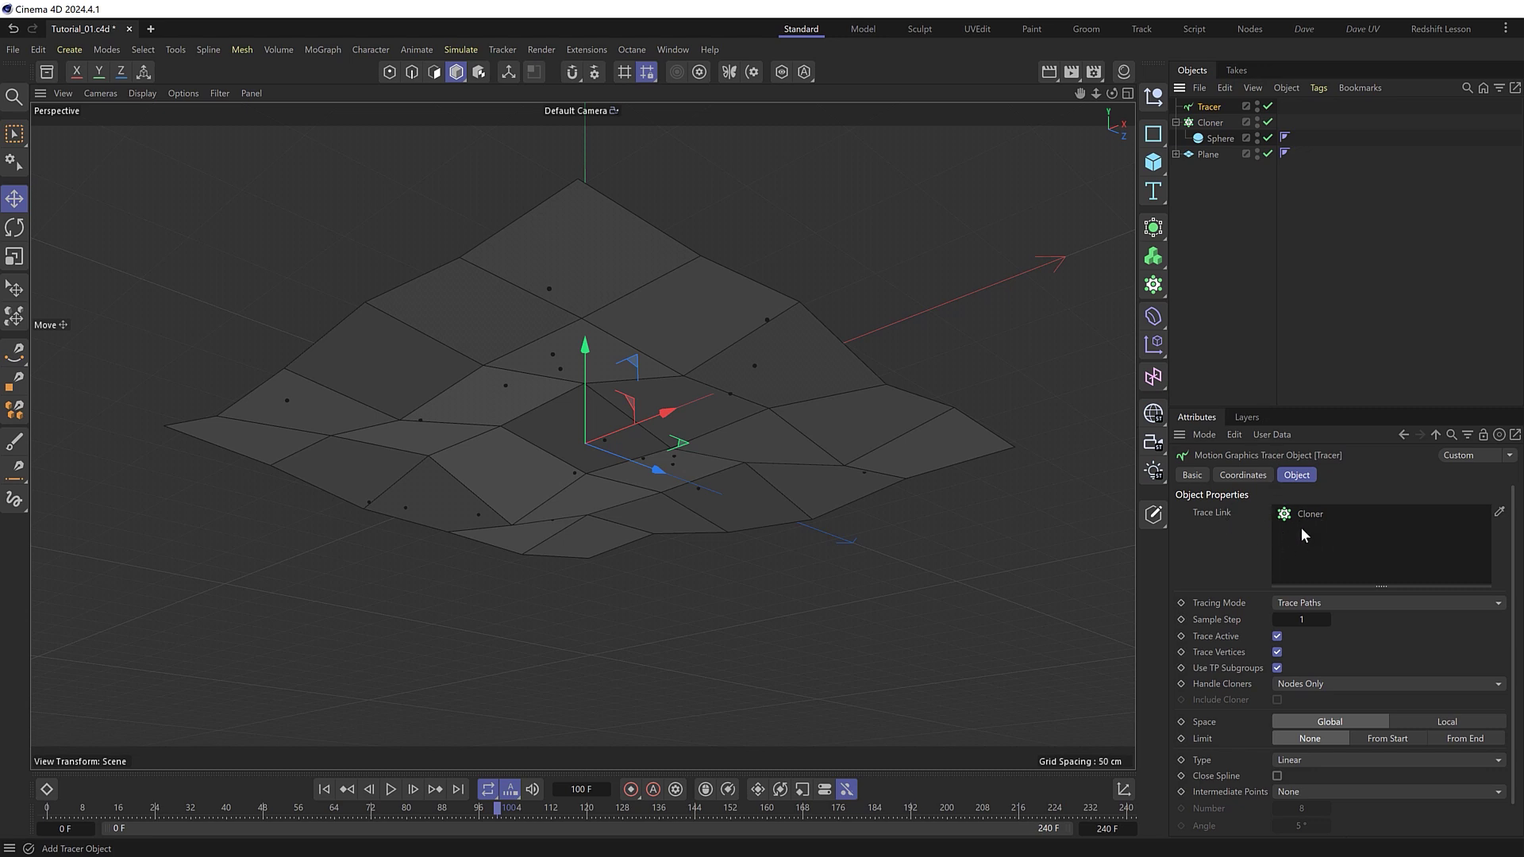
{"action": "mouse_move", "coordinate": [684, 340]}
{"action": "left_mouse_down", "text": "alt"}
{"action": "mouse_move", "coordinate": [665, 492]}
{"action": "mouse_move", "coordinate": [691, 349]}
{"action": "left_mouse_up", "text": "alt"}
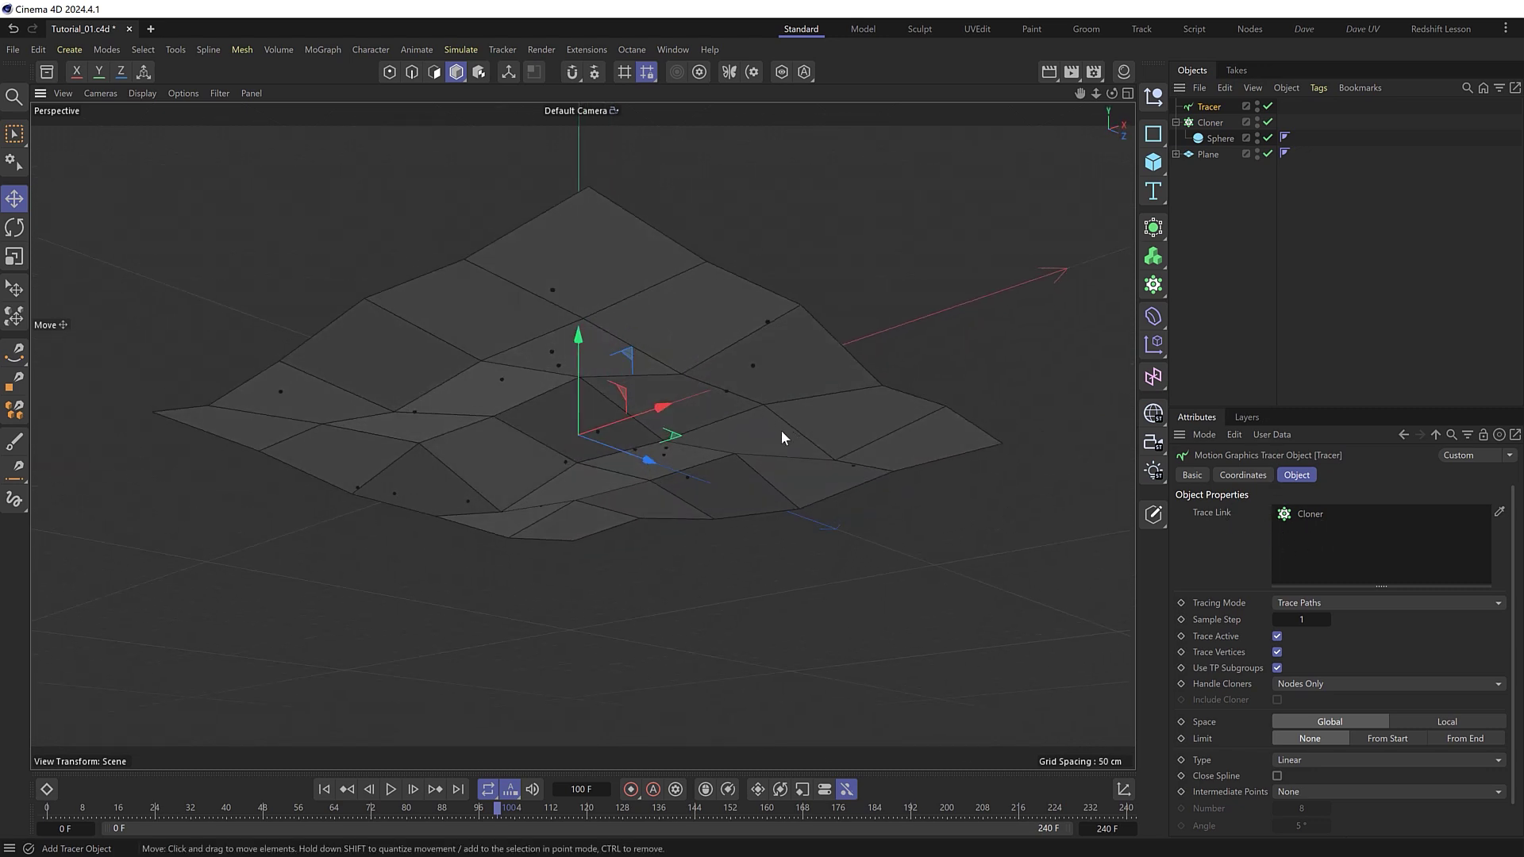
{"action": "left_click", "coordinate": [1336, 602]}
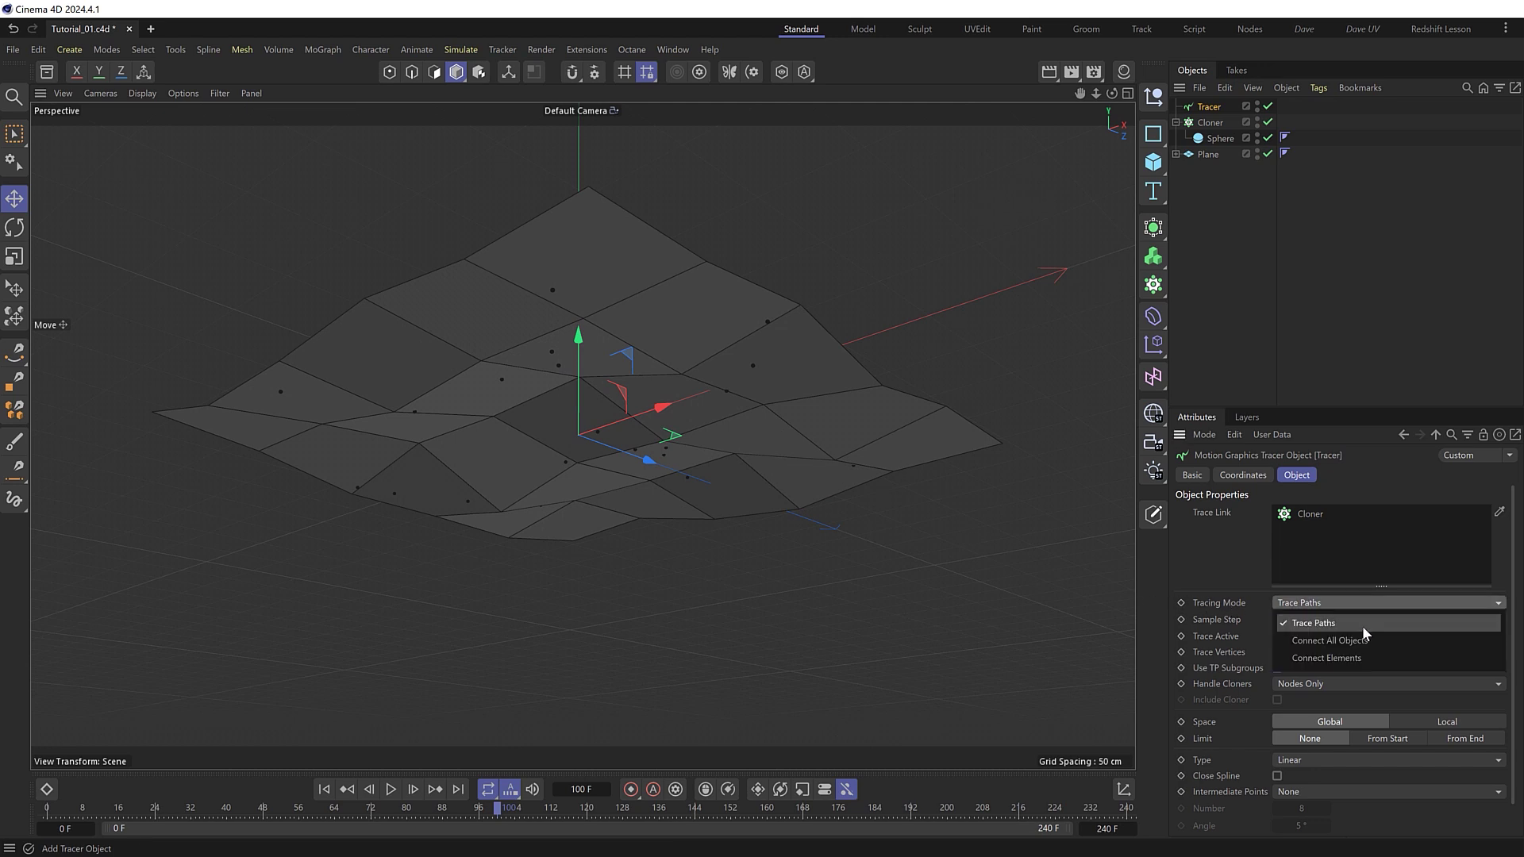
{"action": "left_click", "coordinate": [1365, 640]}
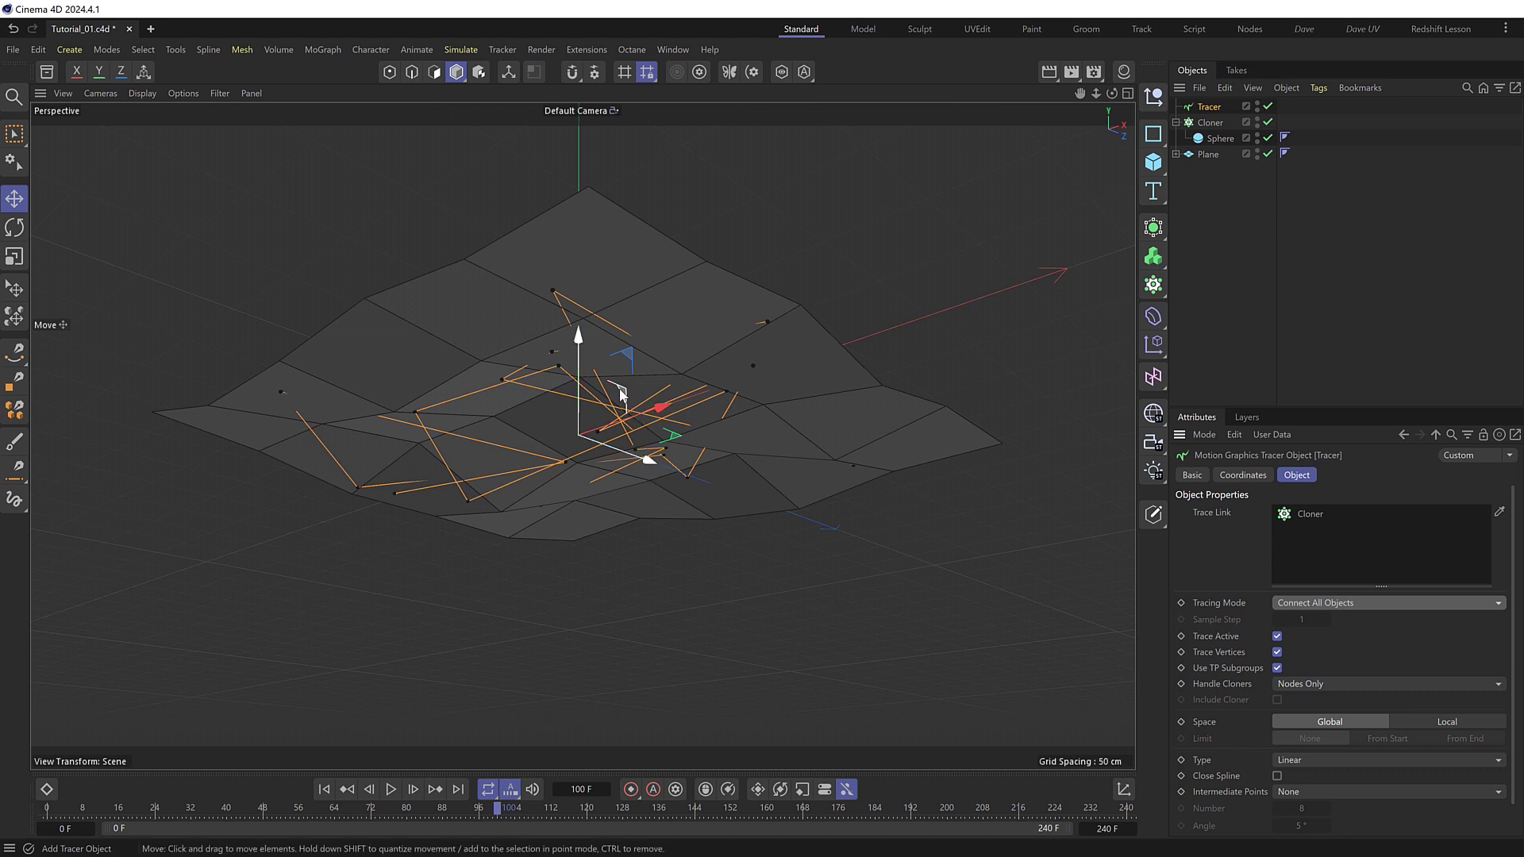
{"action": "left_click_drag", "start_coordinate": [607, 368], "coordinate": [624, 498], "text": "alt"}
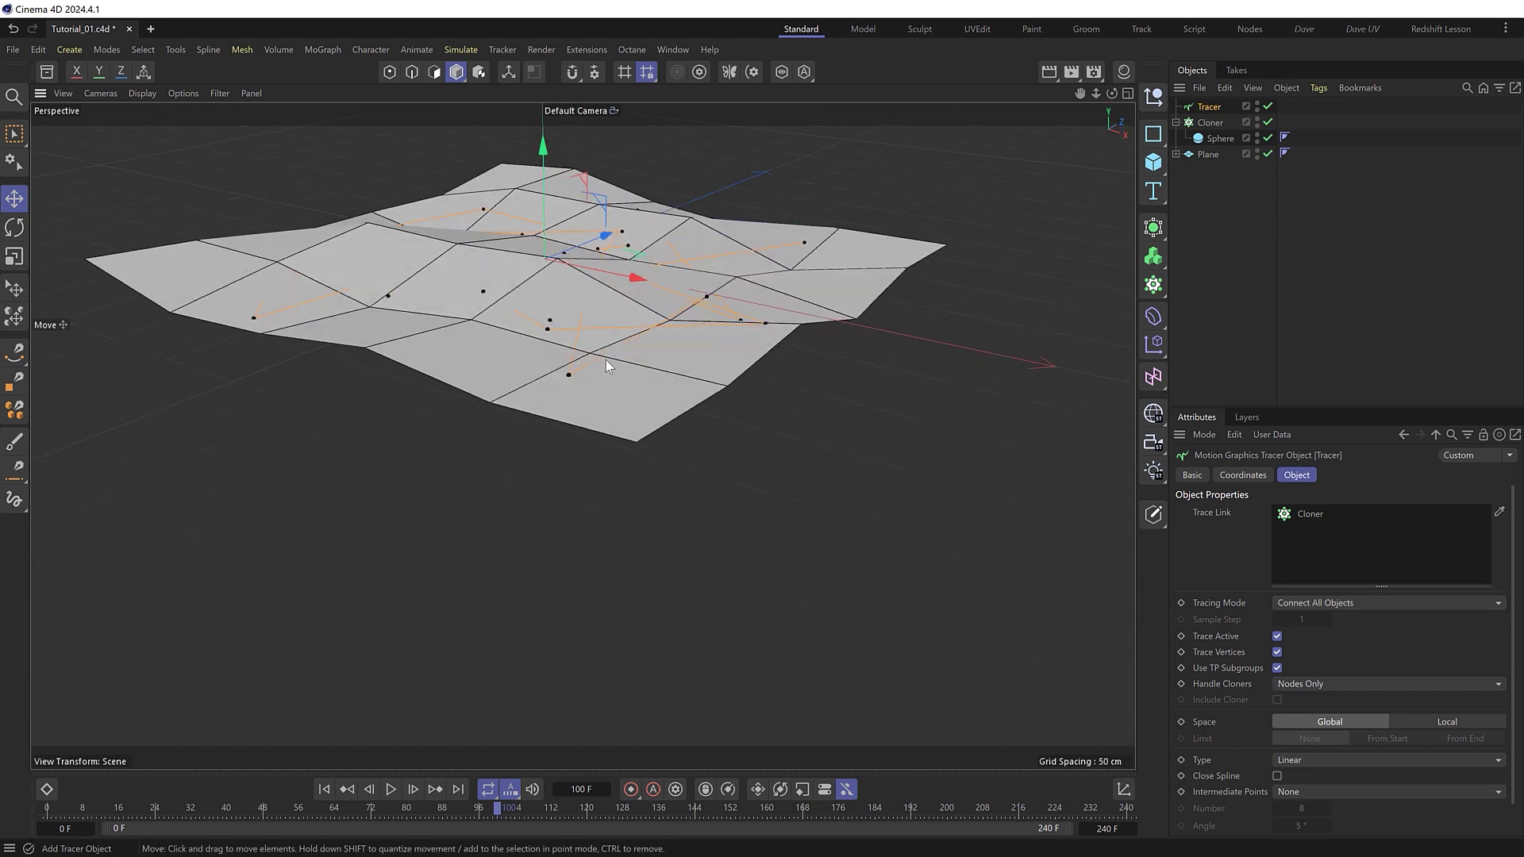
{"action": "left_click_drag", "start_coordinate": [576, 357], "coordinate": [680, 341], "text": "alt"}
{"action": "left_click_drag", "start_coordinate": [676, 538], "coordinate": [663, 389], "text": "alt"}
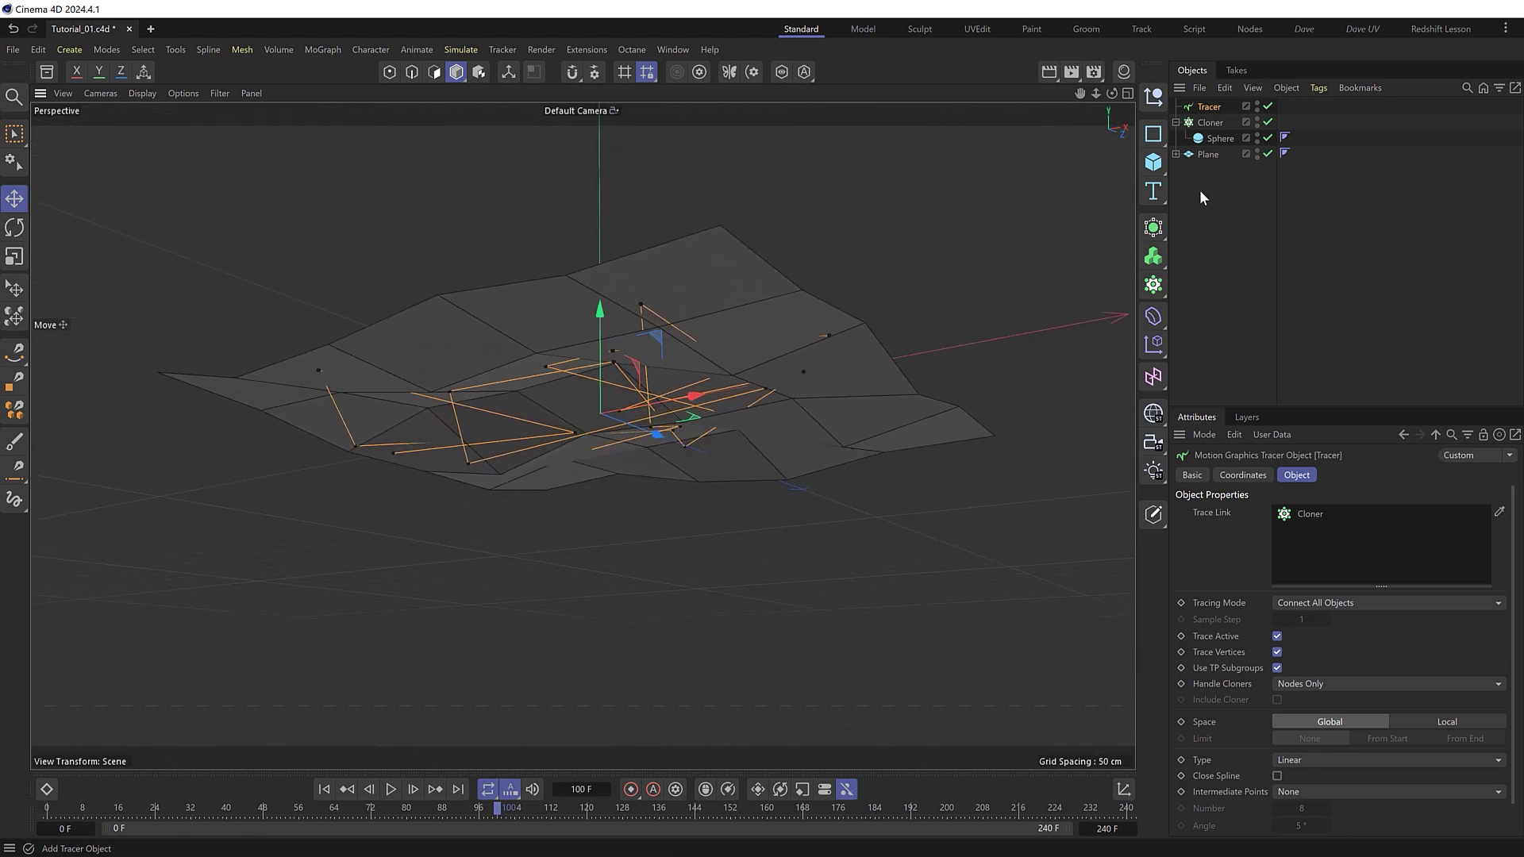
Add a Catenary Spline Modifier under the Tracer with Sag 39%, Variation 50%, Bias 58%
{"action": "key", "text": "shift+c"}
{"action": "type", "text": "cat"}
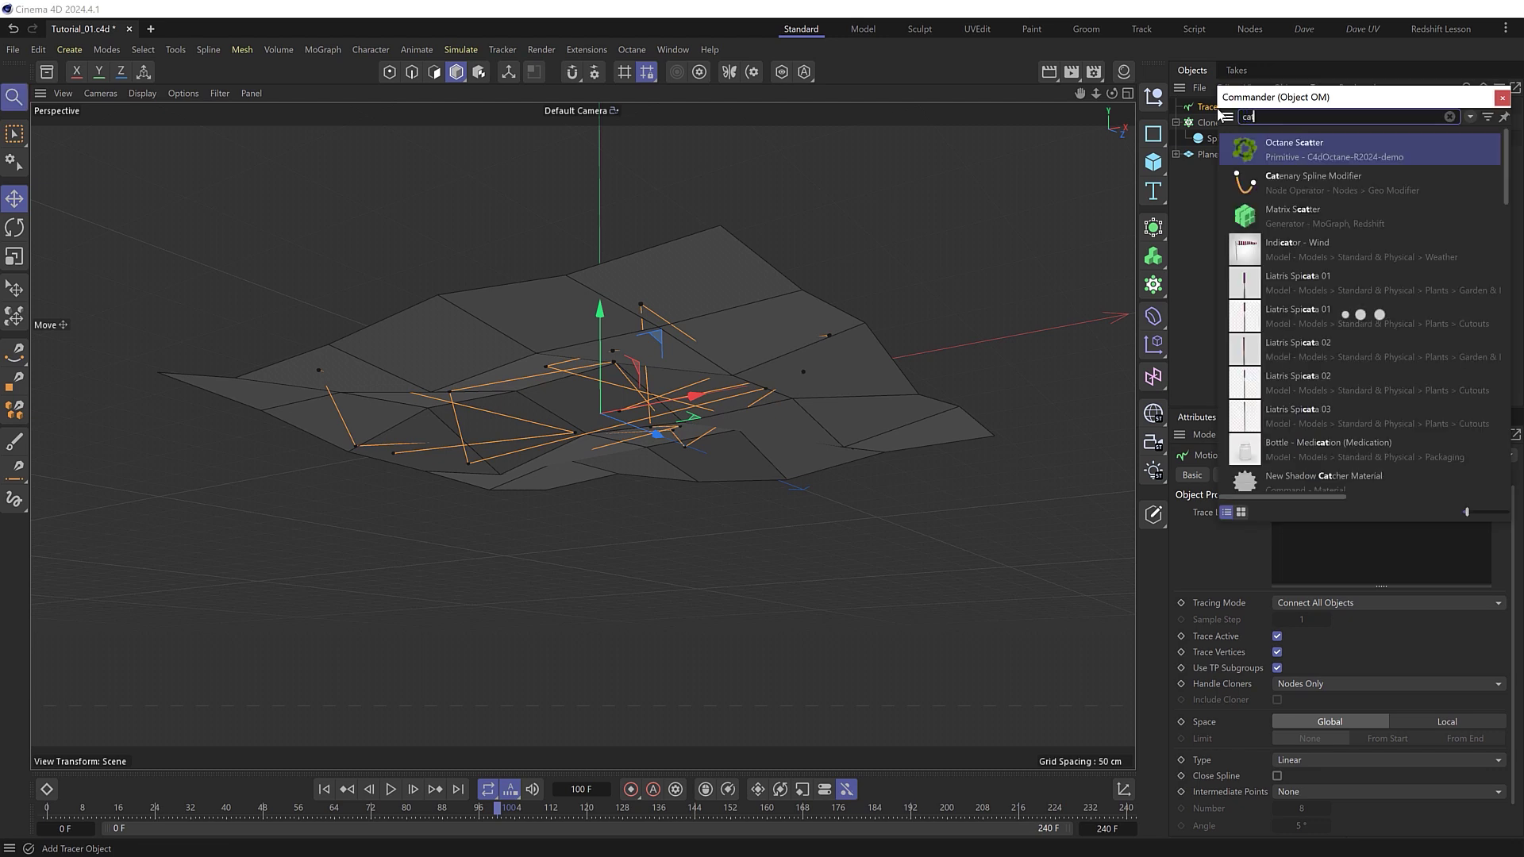
{"action": "left_click", "coordinate": [1421, 187]}
{"action": "left_click", "coordinate": [1420, 179]}
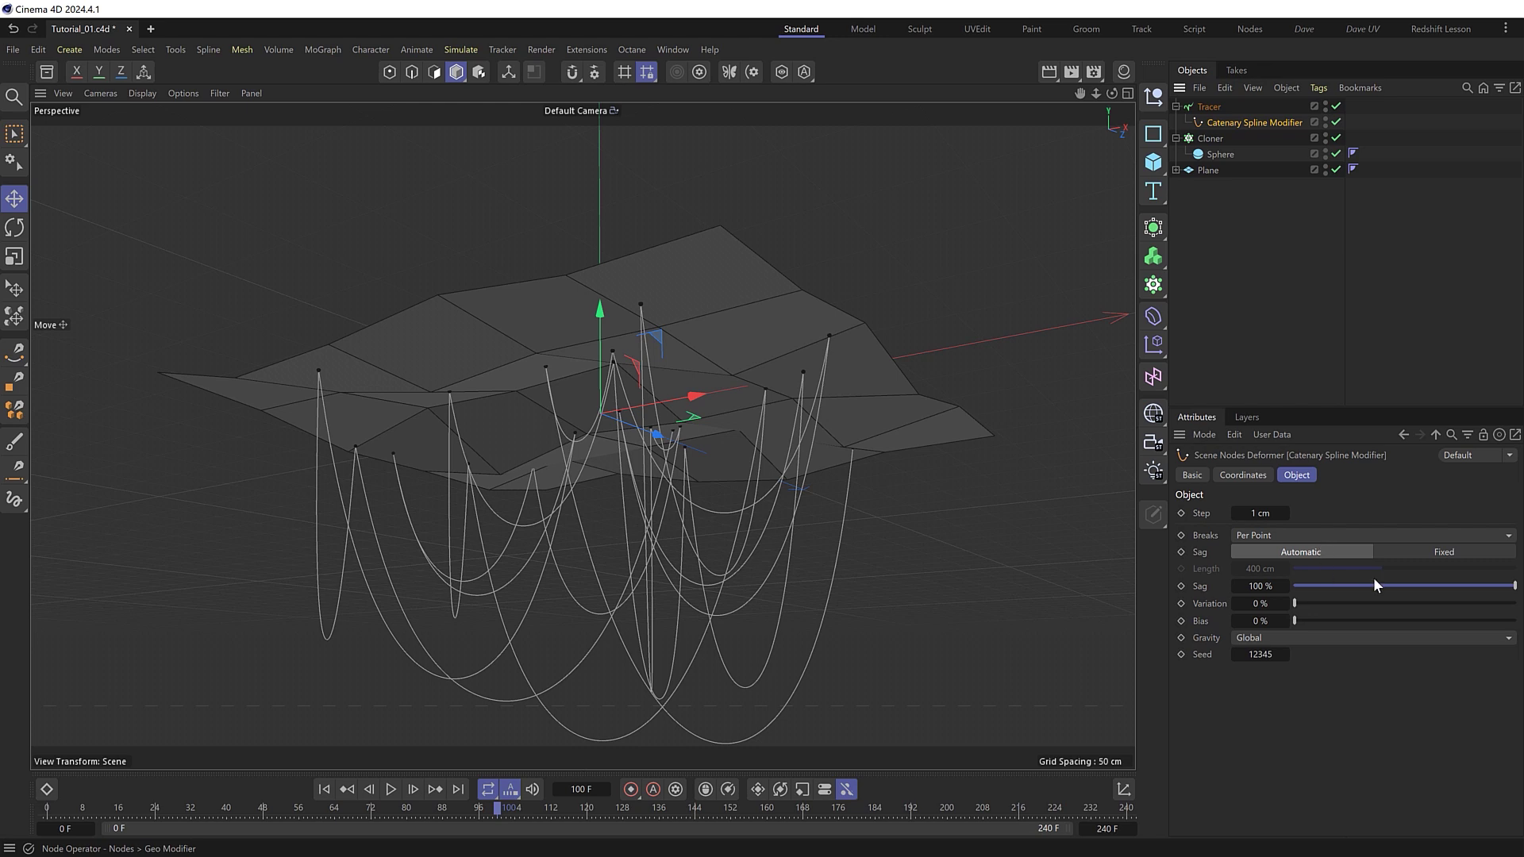
{"action": "mouse_move", "coordinate": [1406, 585]}
{"action": "left_mouse_down"}
{"action": "mouse_move", "coordinate": [1468, 585]}
{"action": "mouse_move", "coordinate": [1312, 587]}
{"action": "mouse_move", "coordinate": [1500, 604]}
{"action": "mouse_move", "coordinate": [1407, 605]}
{"action": "left_mouse_up"}
{"action": "left_click_drag", "start_coordinate": [1295, 620], "coordinate": [1424, 627]}
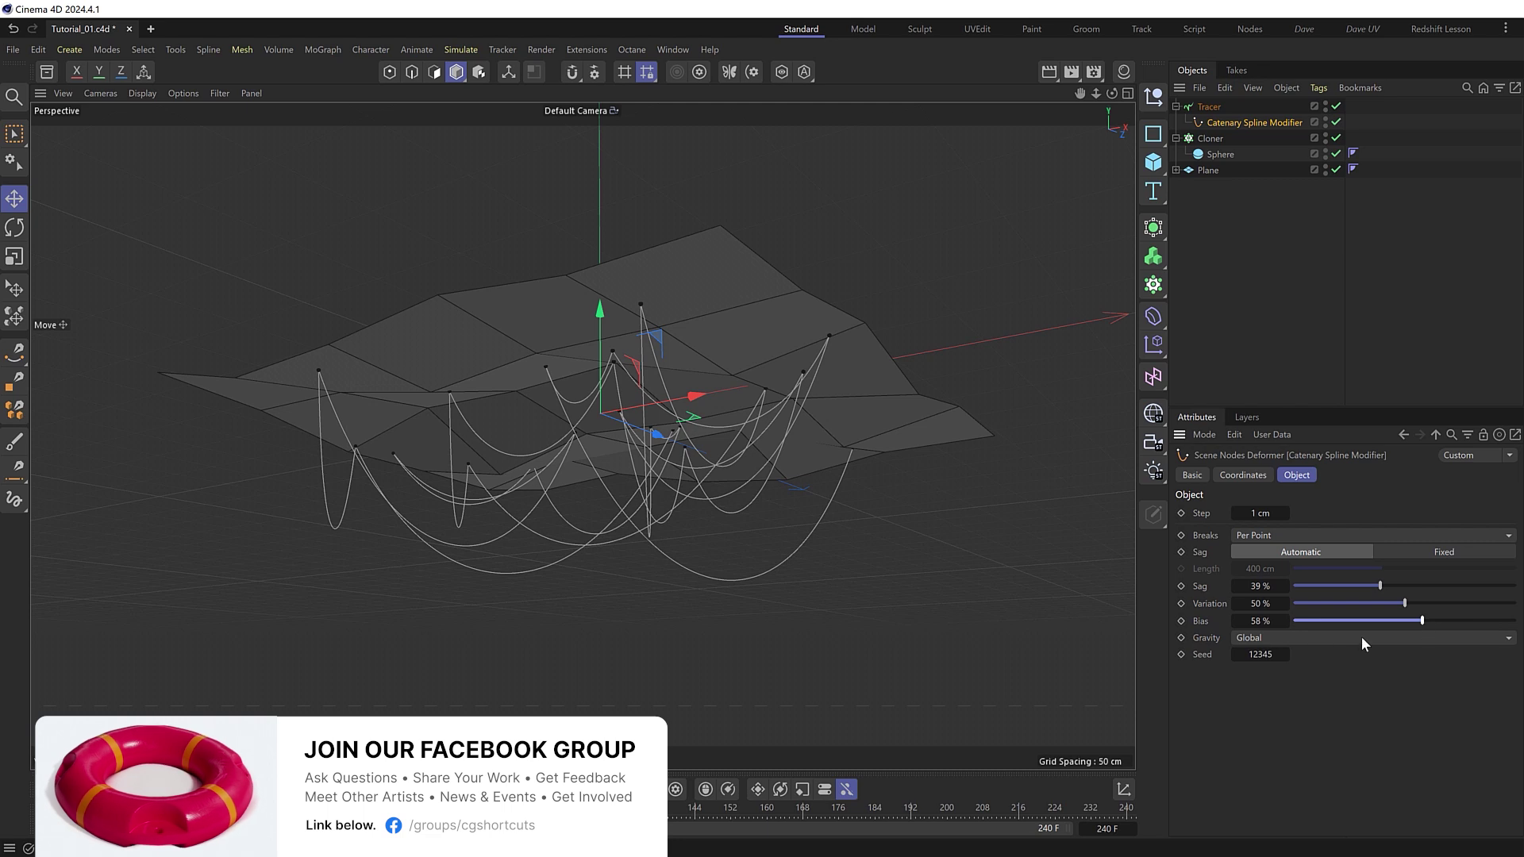
{"action": "left_click_drag", "start_coordinate": [709, 517], "coordinate": [711, 507], "text": "alt"}
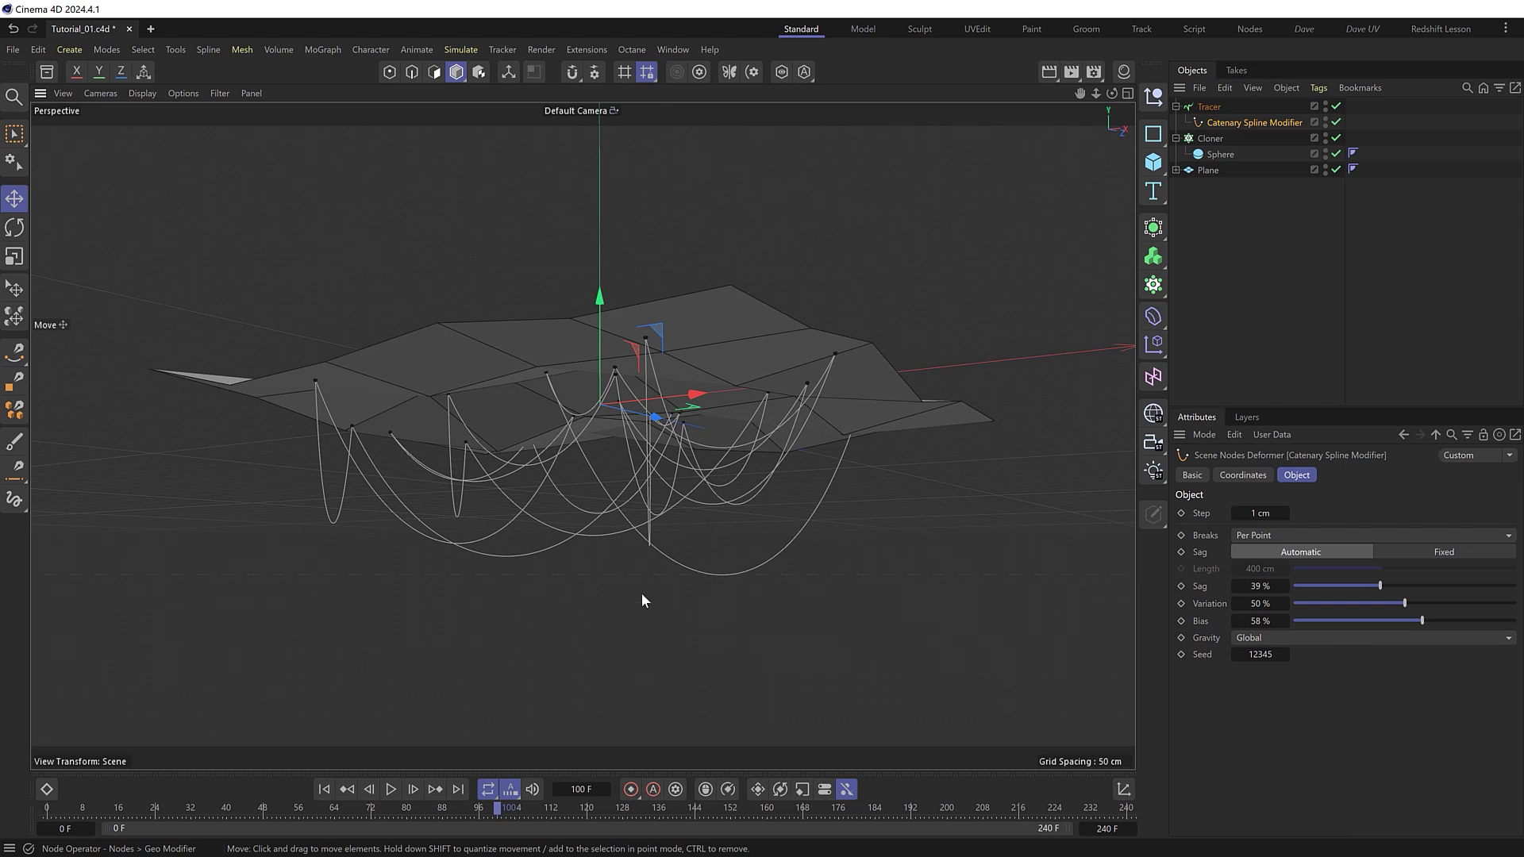
Play the animation for a few seconds, stop it, and rewind to frame 0
{"action": "left_click", "coordinate": [390, 789]}
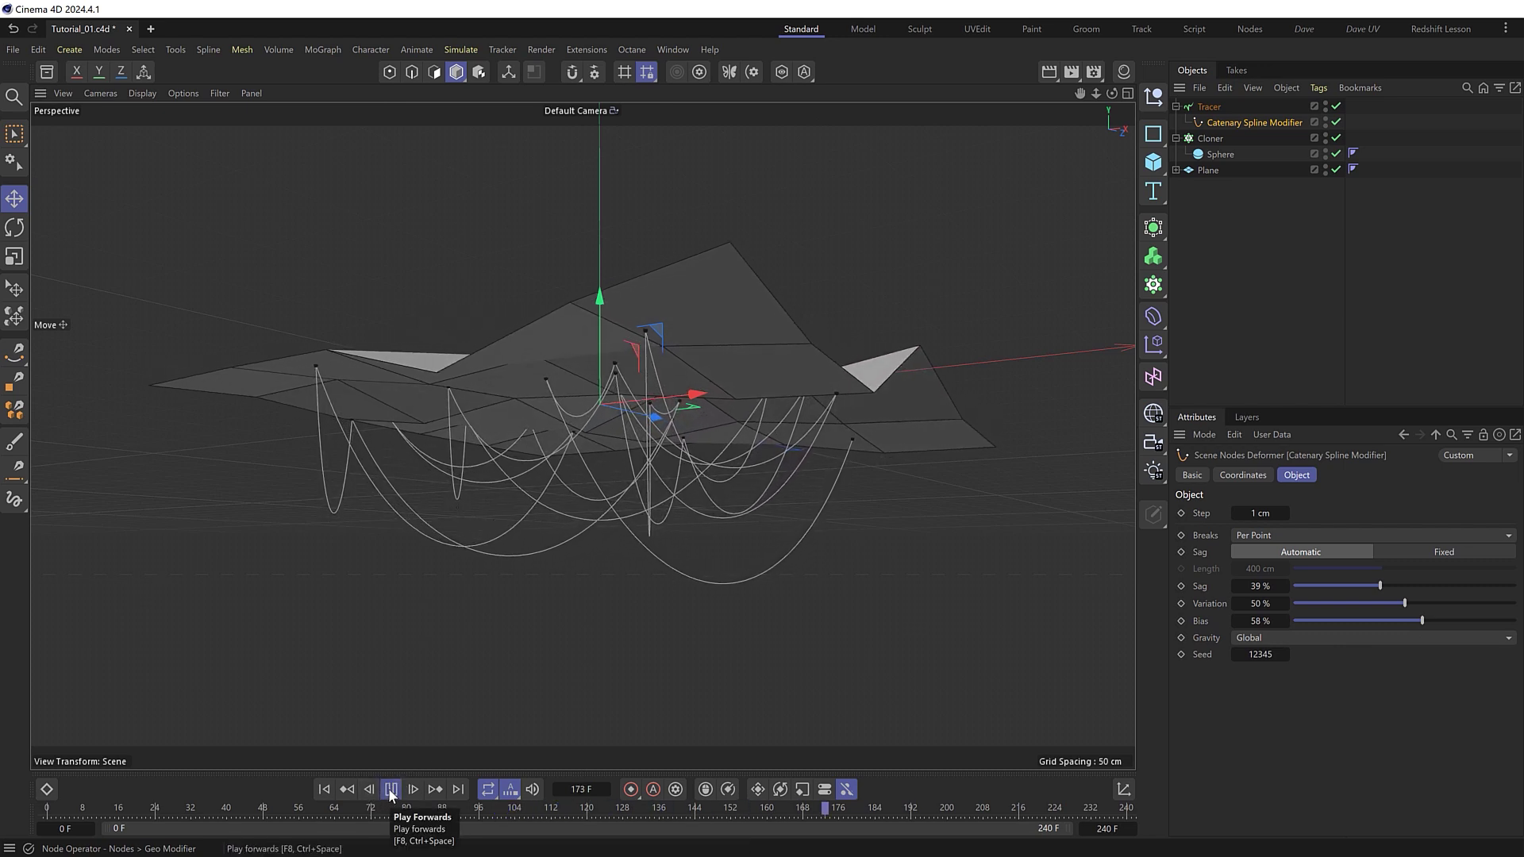
{"action": "left_click", "coordinate": [390, 789]}
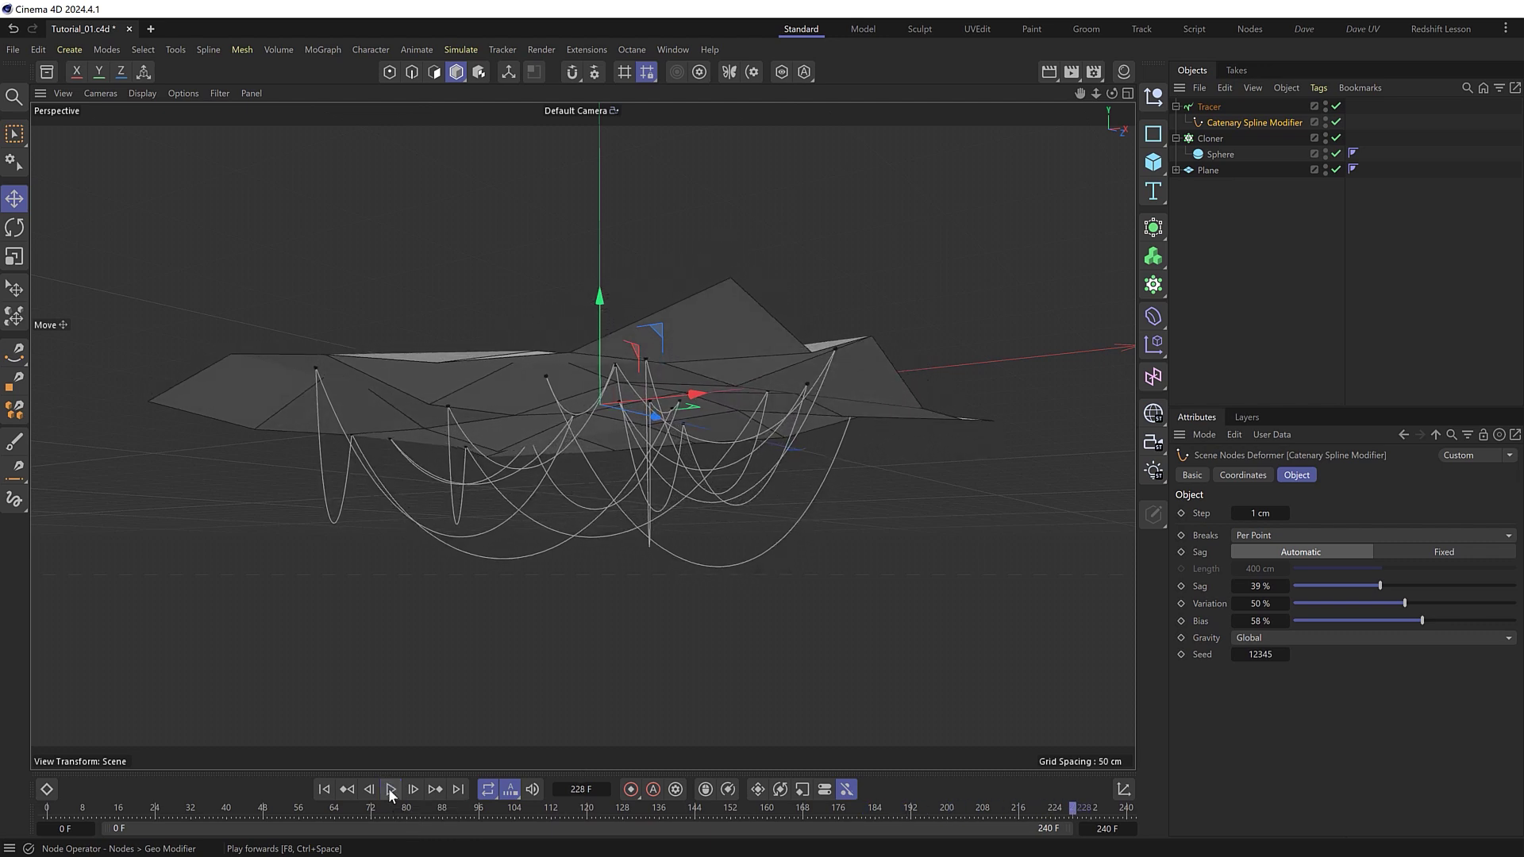
{"action": "left_click", "coordinate": [324, 789]}
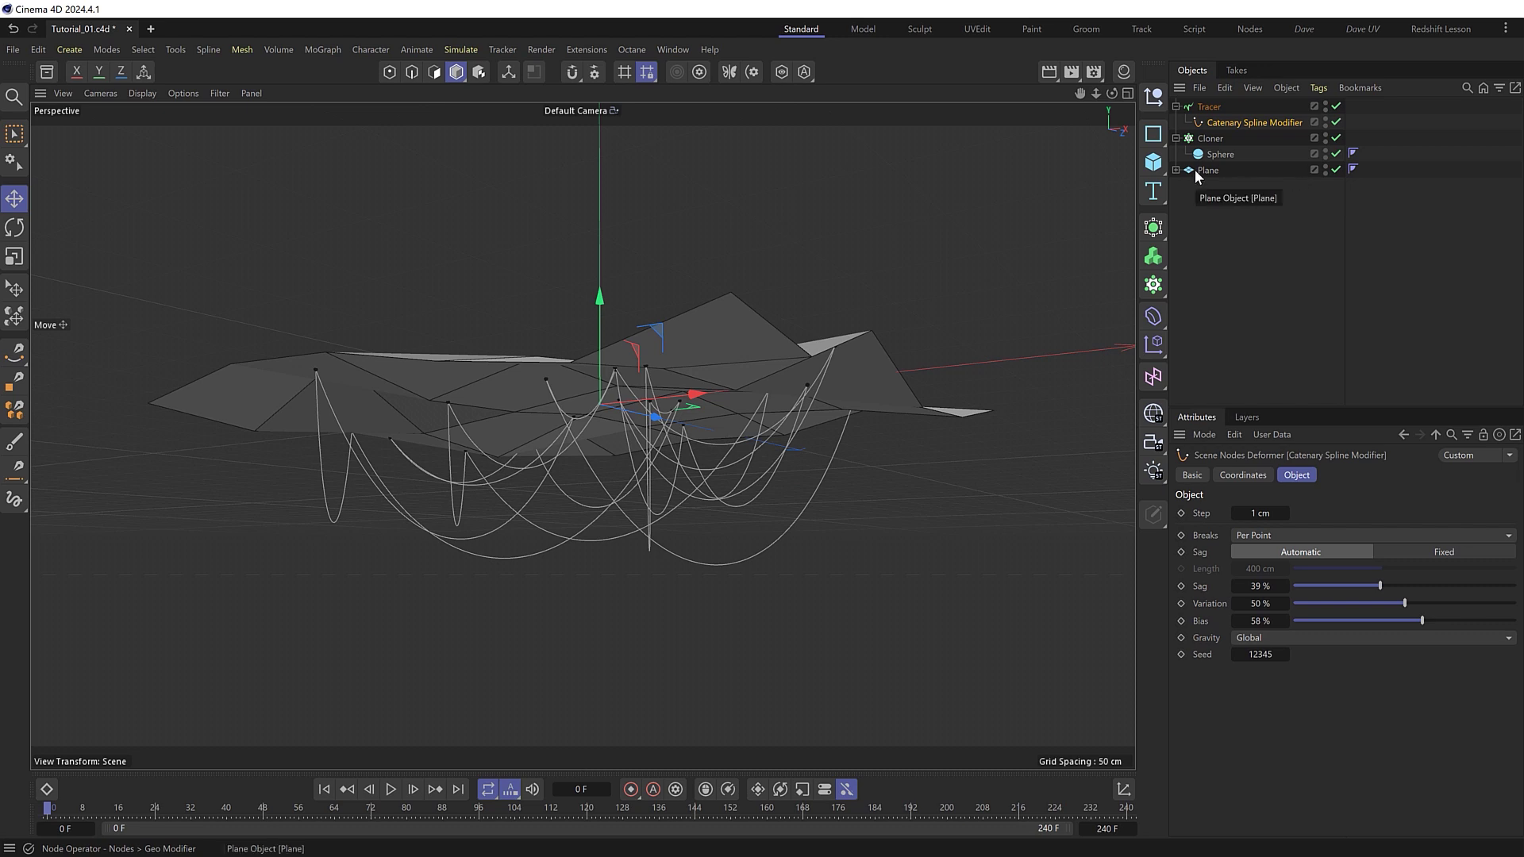
Move Cloner below Plane and Tracer below Cloner, then preview the animation and rewind
{"action": "left_click_drag", "start_coordinate": [1208, 140], "coordinate": [1206, 198]}
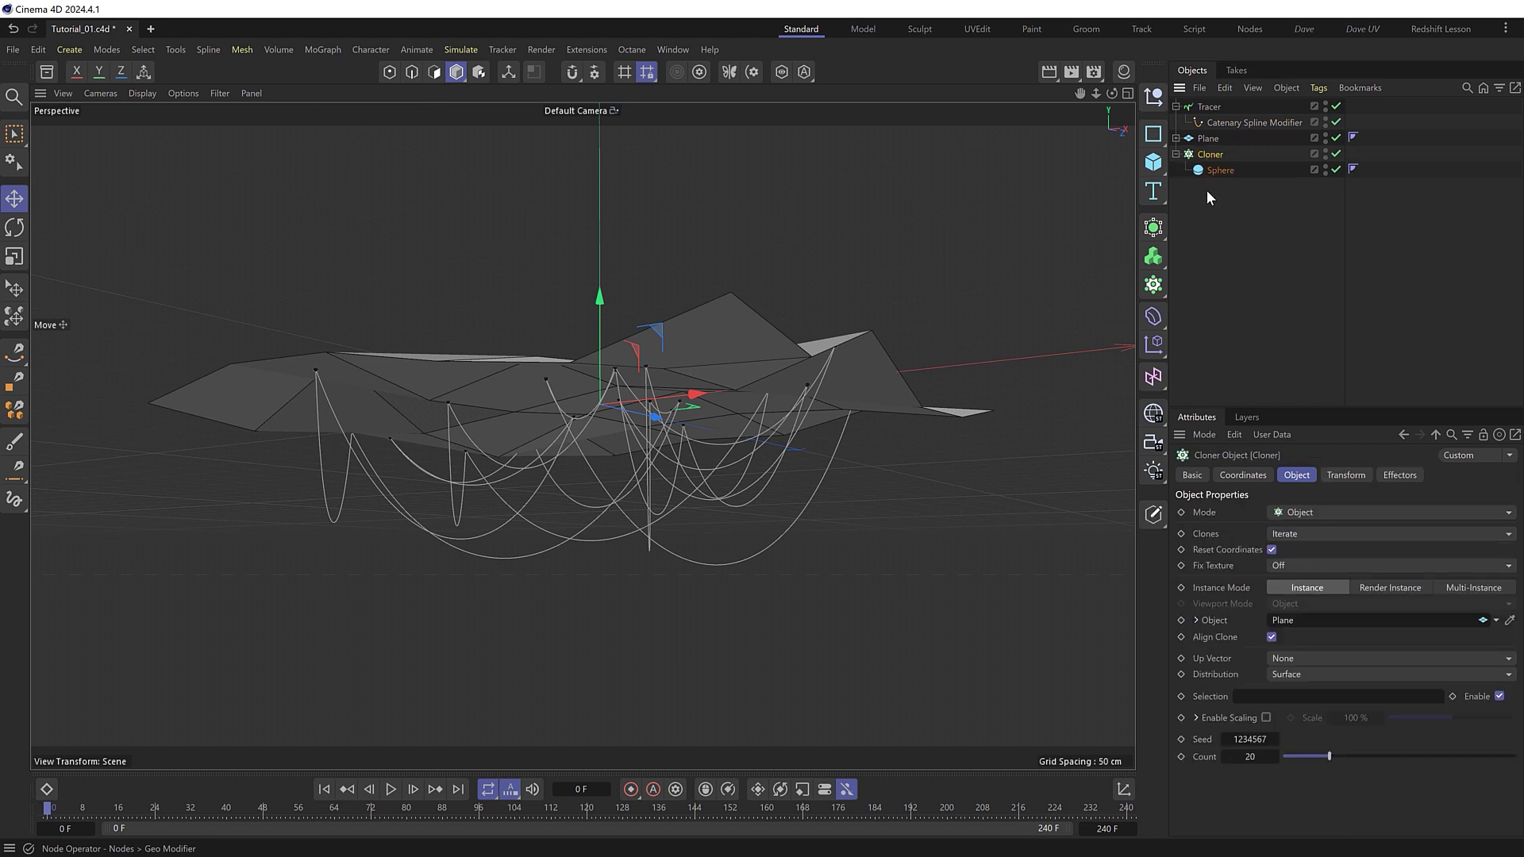
{"action": "left_click_drag", "start_coordinate": [1211, 107], "coordinate": [1212, 207]}
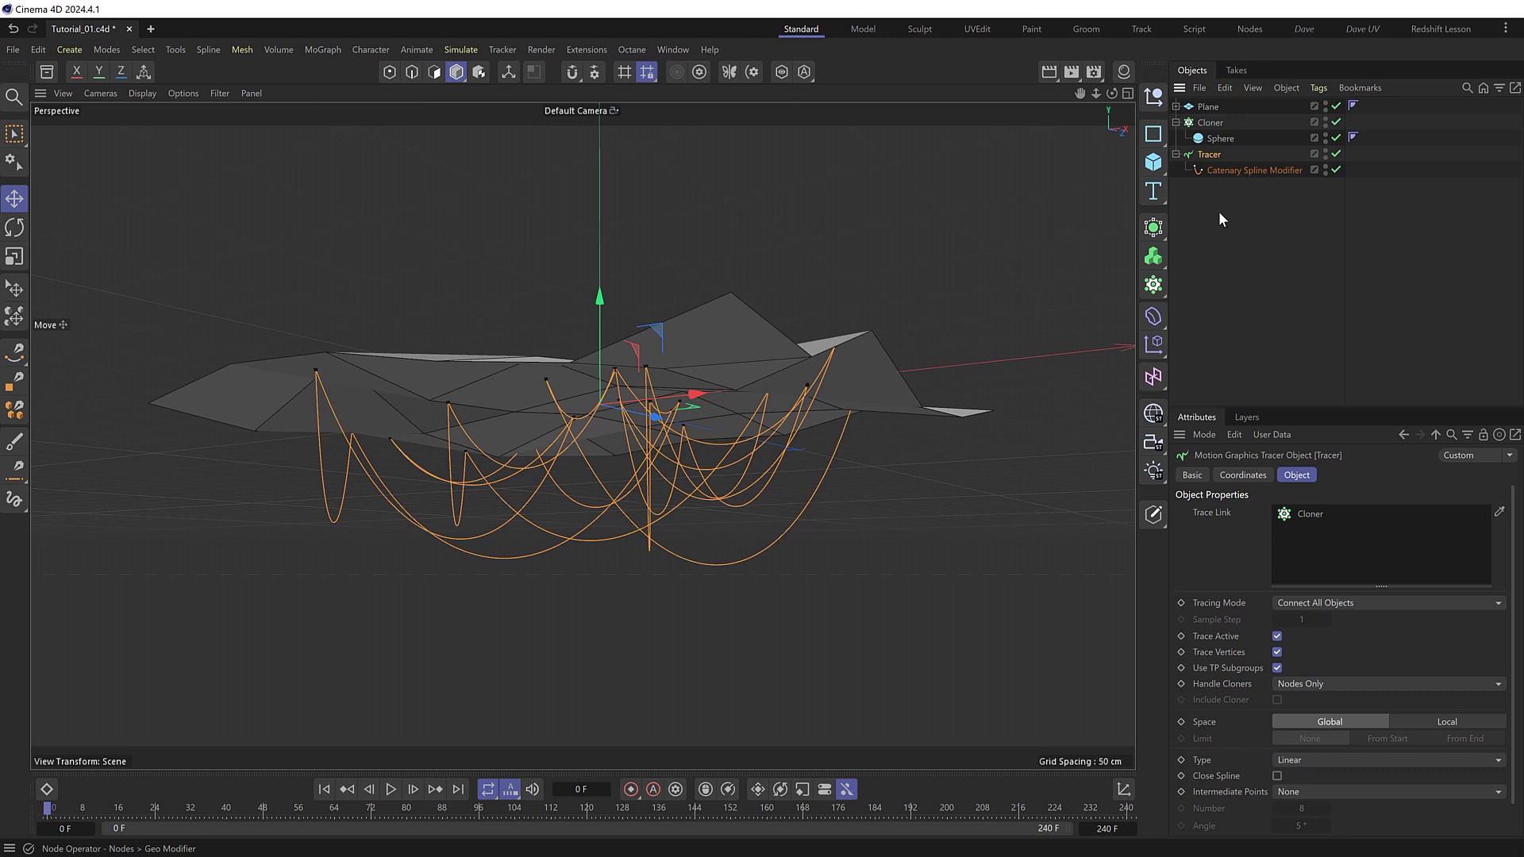
{"action": "left_click", "coordinate": [390, 789]}
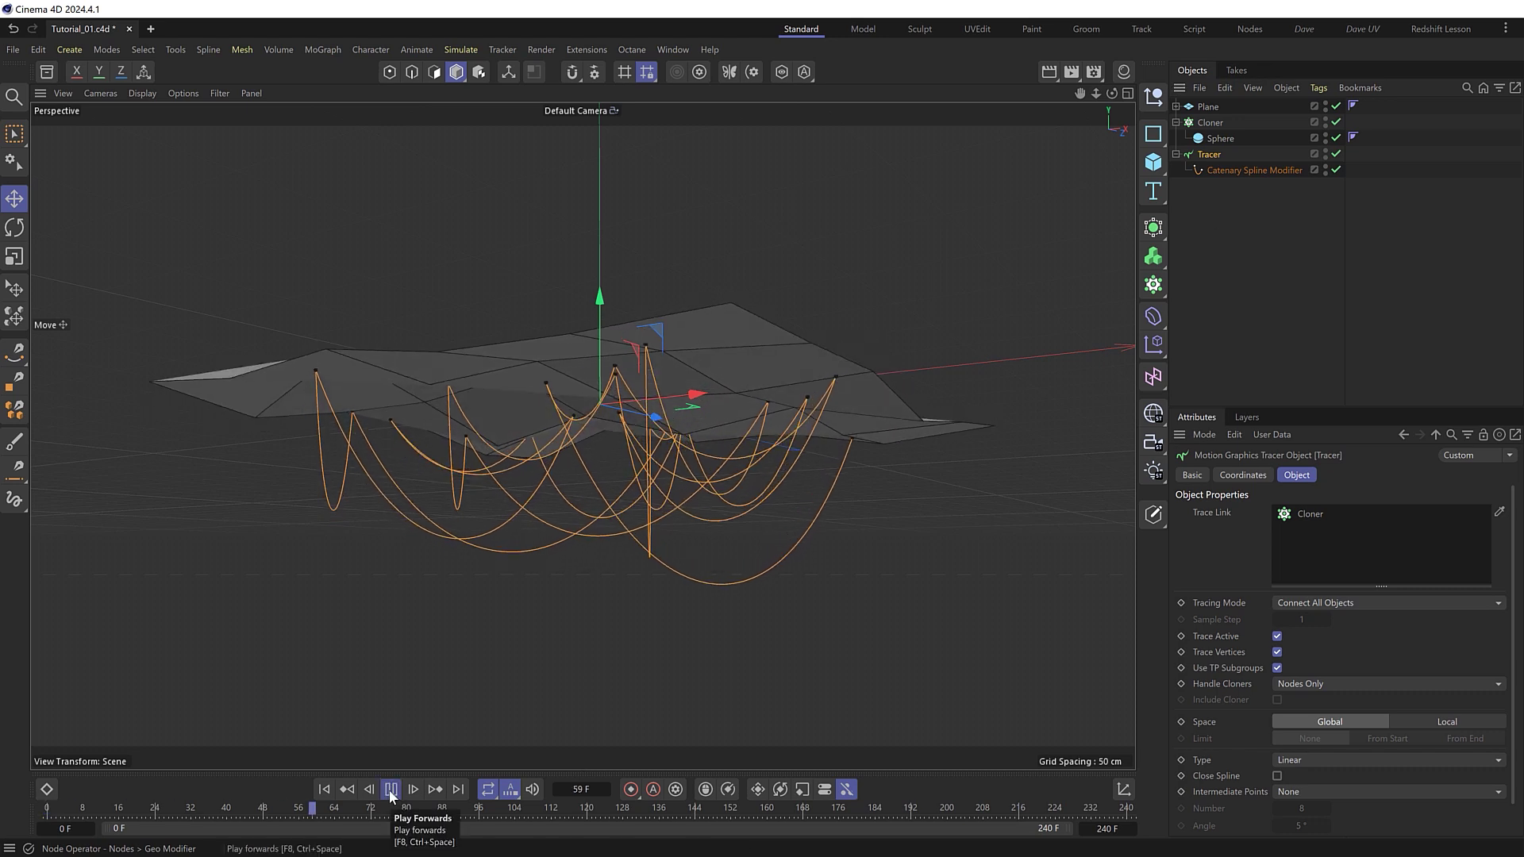
{"action": "left_click", "coordinate": [387, 789]}
{"action": "left_click", "coordinate": [324, 789]}
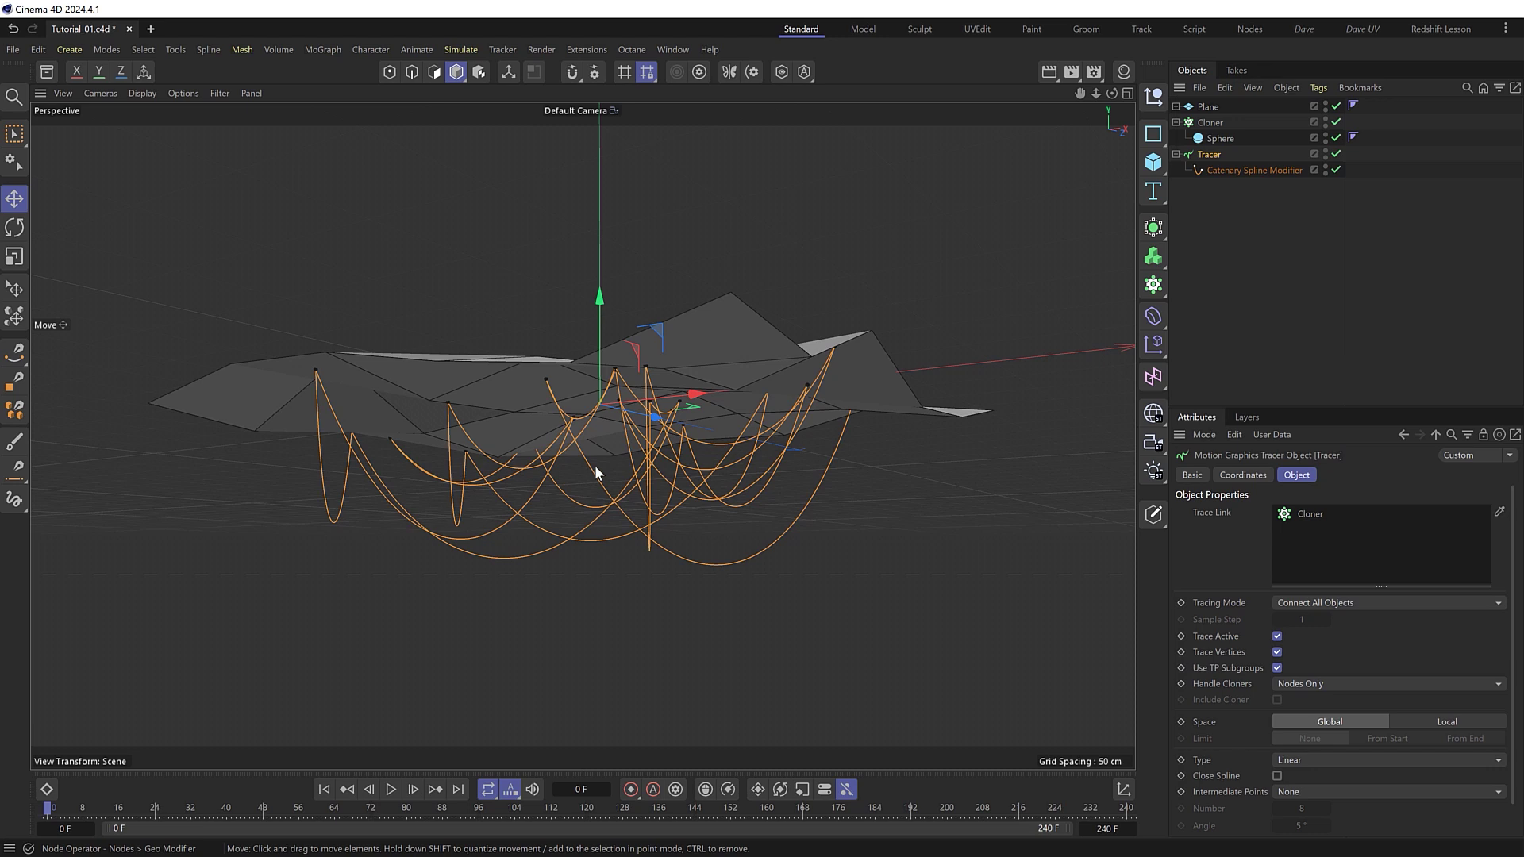
Bake the Tracer with Current State to Object into a spline named 'Wires' and disable the Tracer
{"action": "right_click", "coordinate": [1211, 156]}
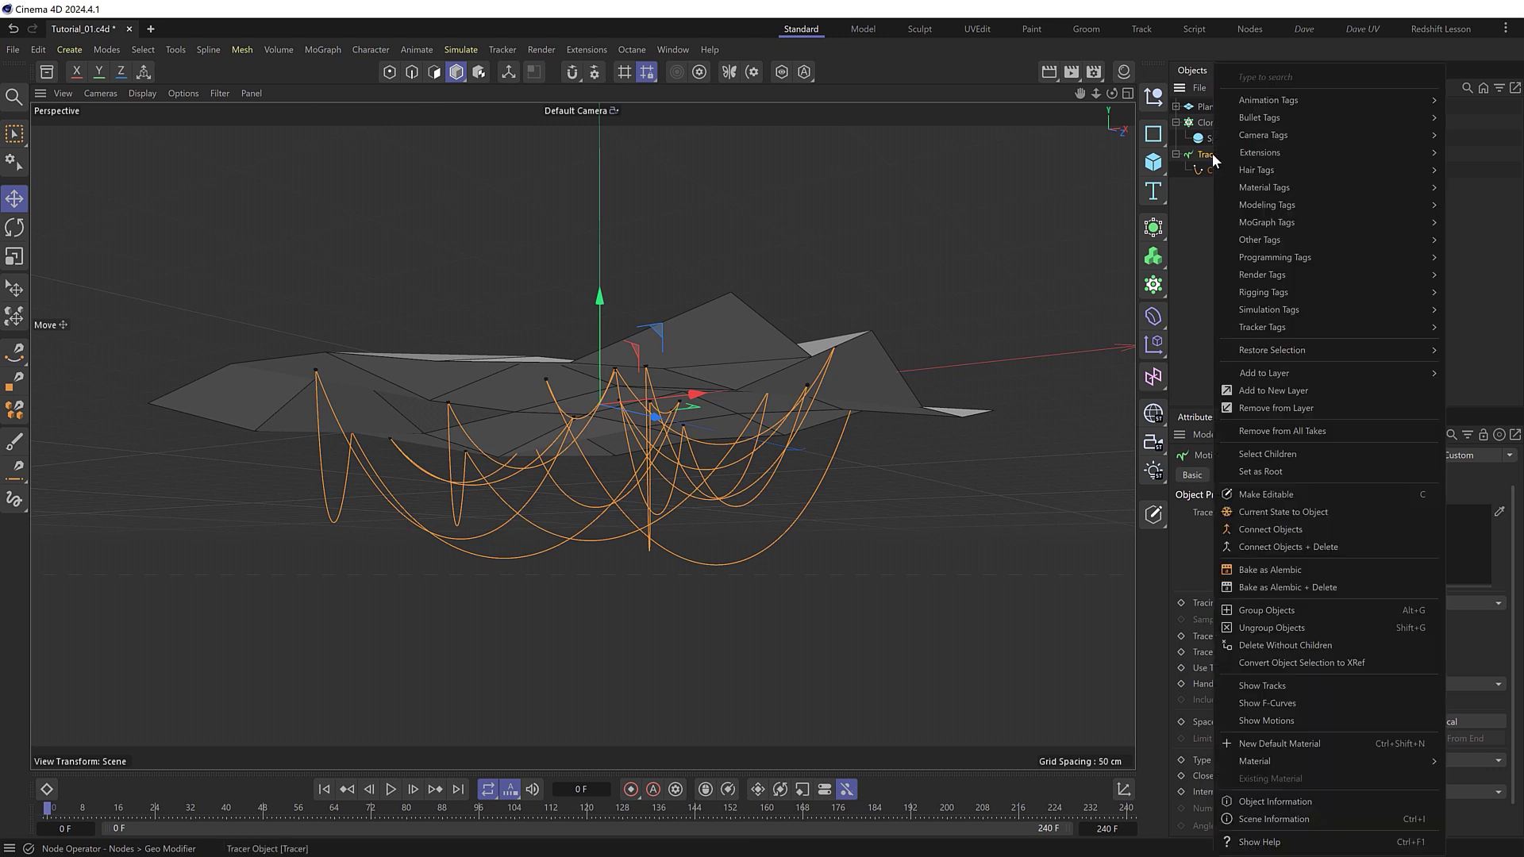
{"action": "left_click", "coordinate": [1330, 511]}
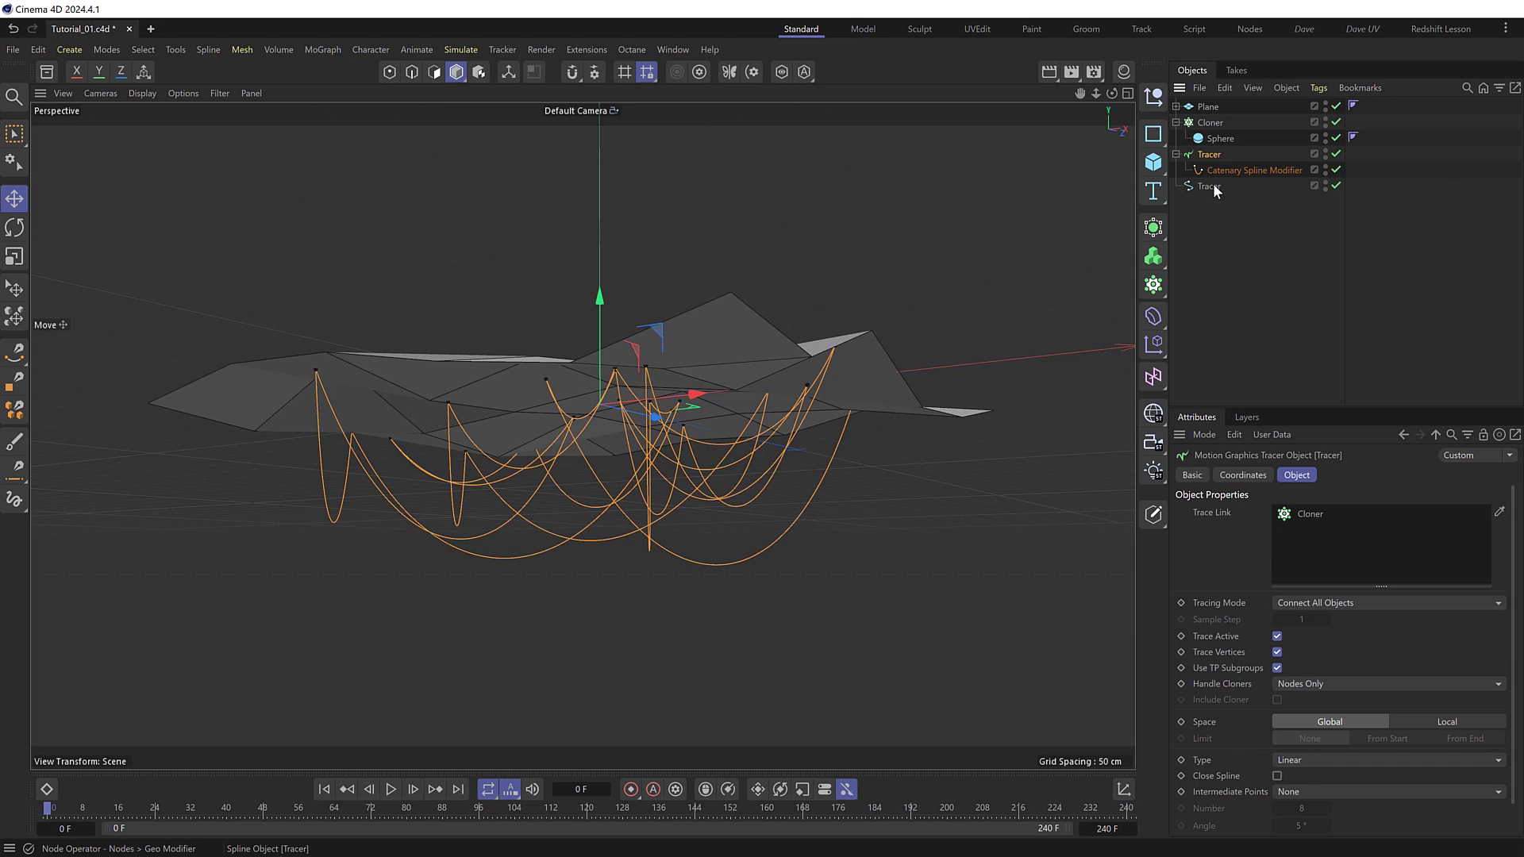
{"action": "double_click", "coordinate": [1210, 186]}
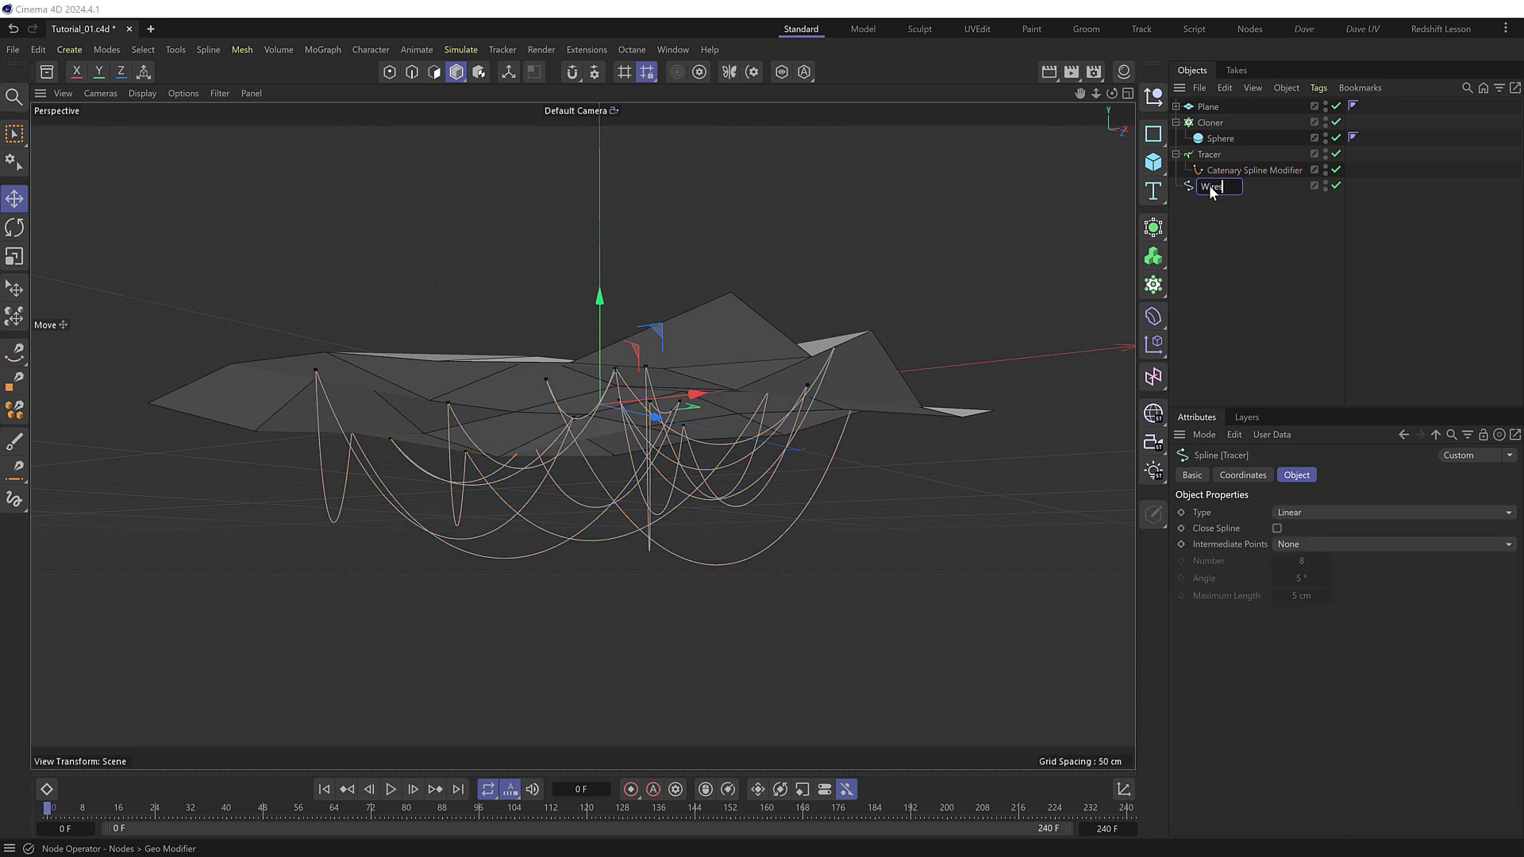
{"action": "type", "text": "Wires"}
{"action": "left_click", "coordinate": [1238, 230]}
{"action": "left_click", "coordinate": [1336, 154]}
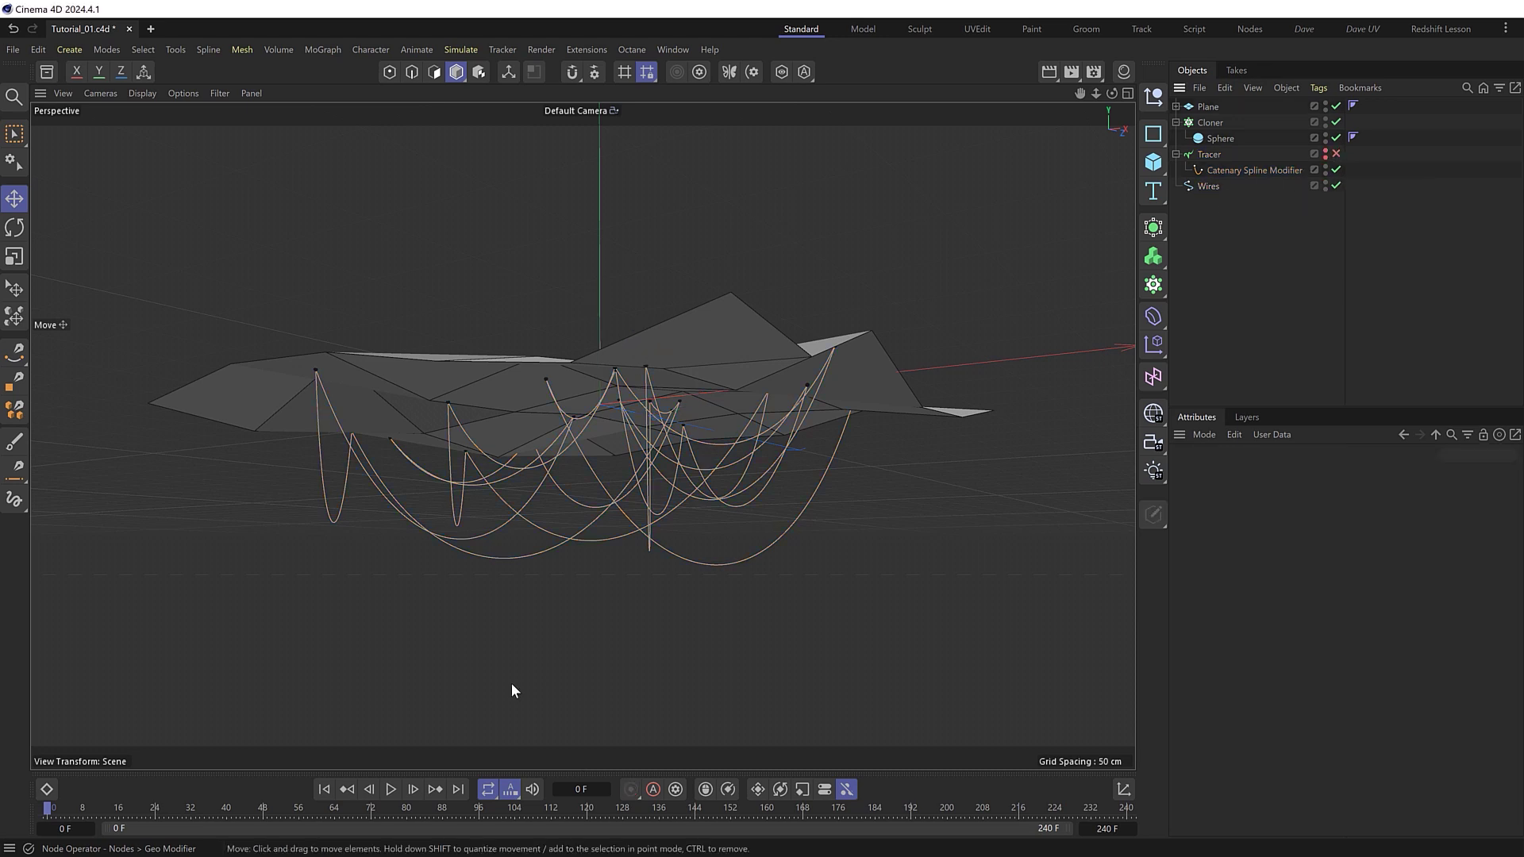
{"action": "left_click", "coordinate": [391, 789]}
{"action": "left_click", "coordinate": [391, 789]}
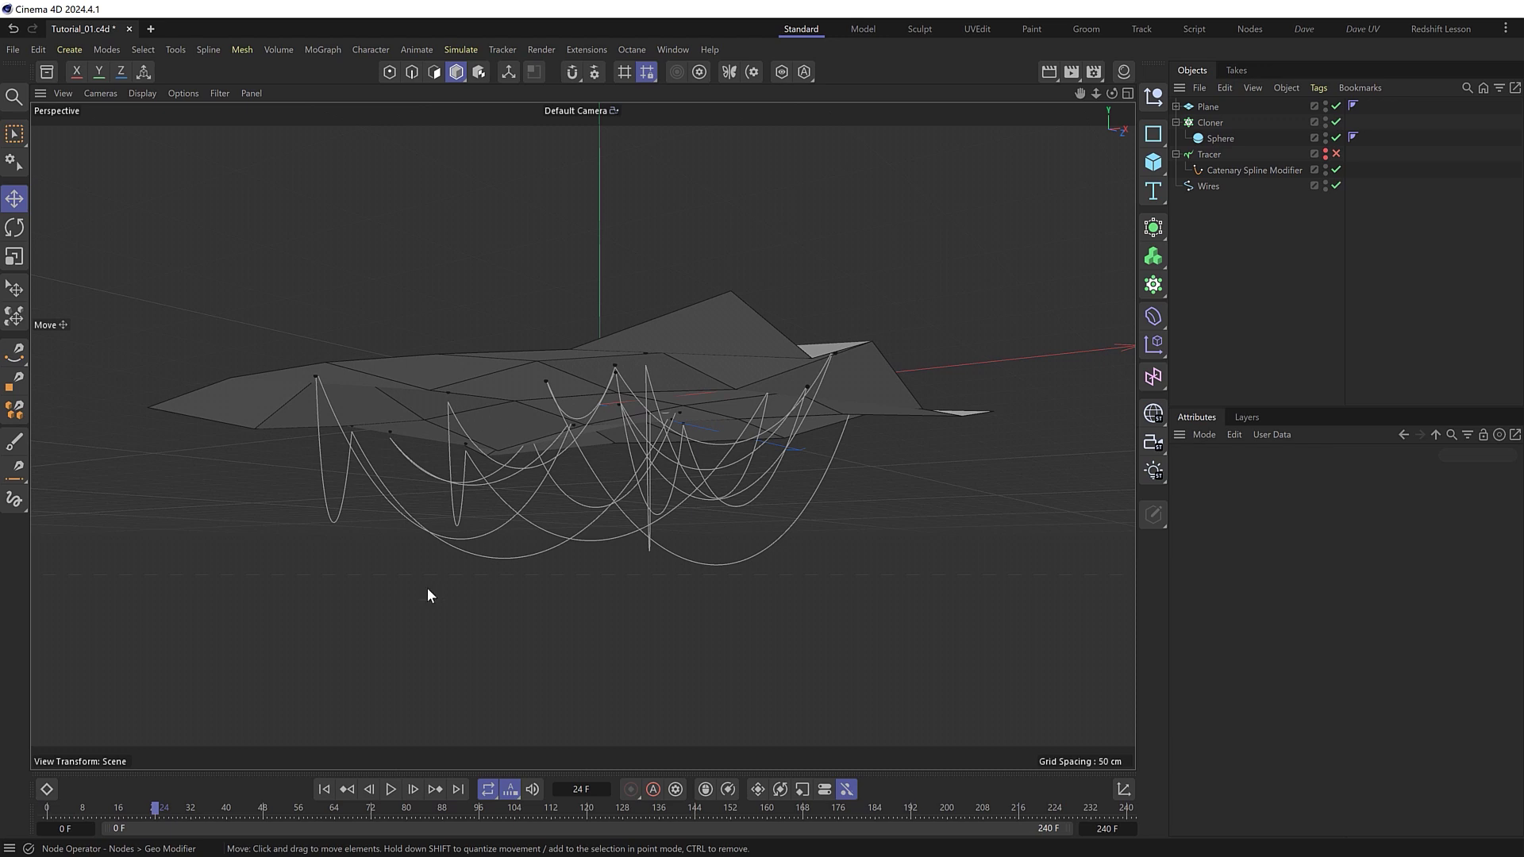
{"action": "left_click", "coordinate": [324, 789]}
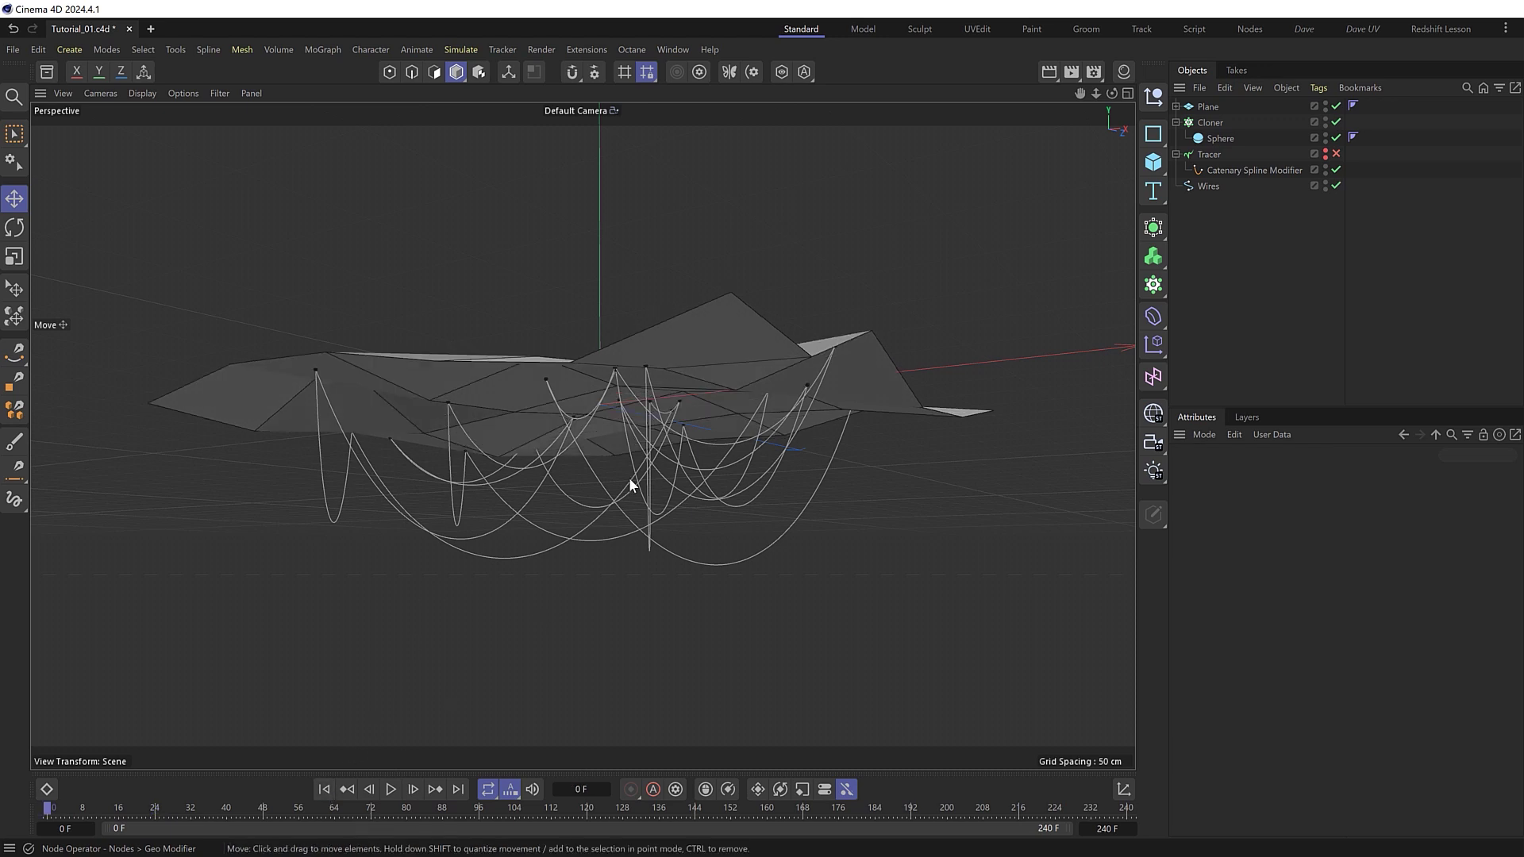
Add a Rope tag to the Wires spline, then play and rewind the simulation
{"action": "left_click", "coordinate": [1208, 186]}
{"action": "key", "text": "shift+c"}
{"action": "type", "text": "rope"}
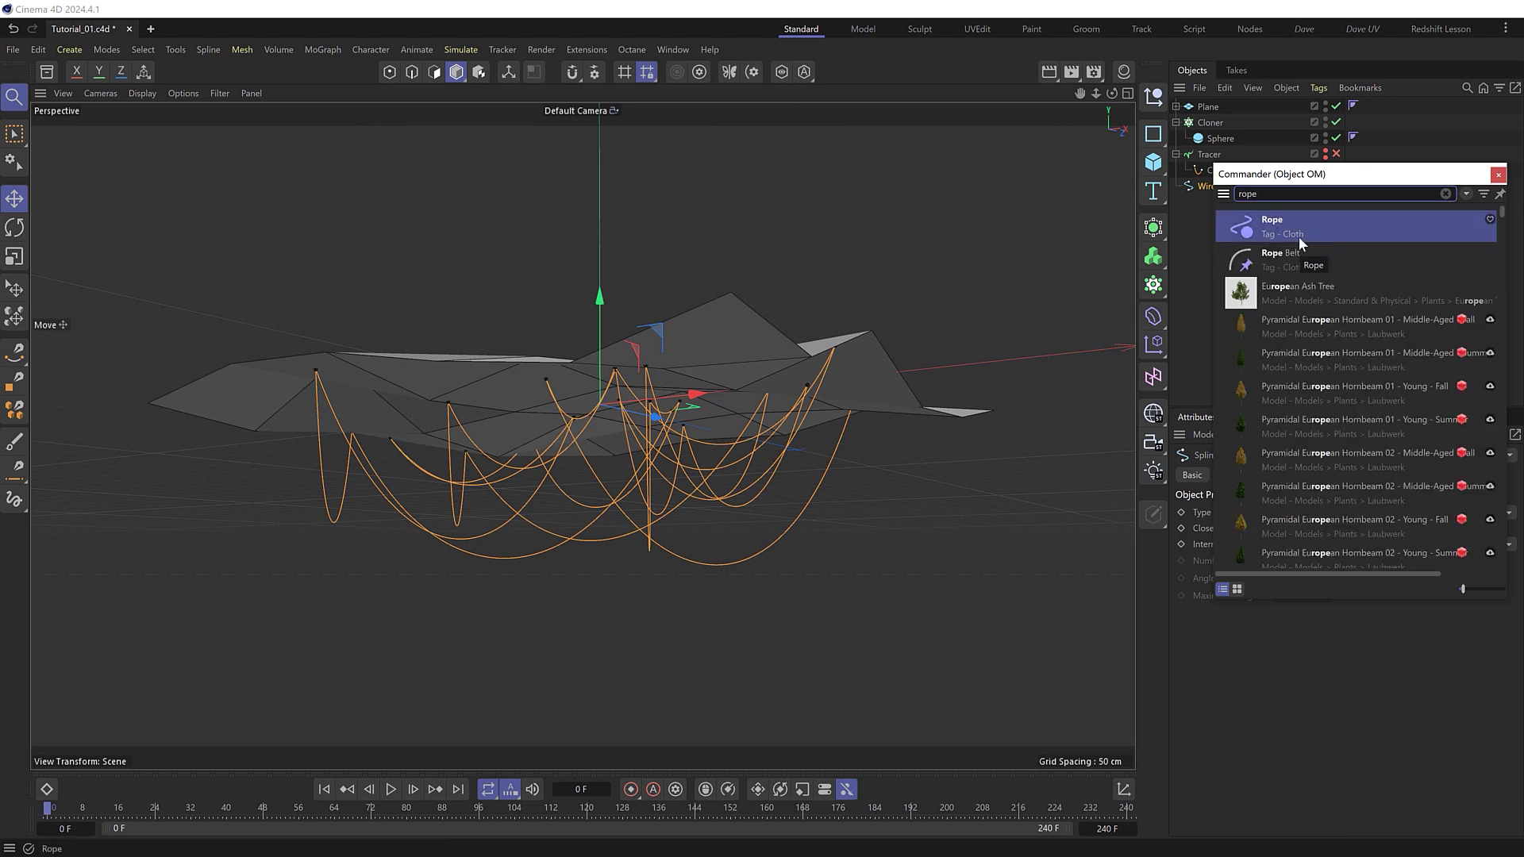
{"action": "left_click", "coordinate": [1314, 221]}
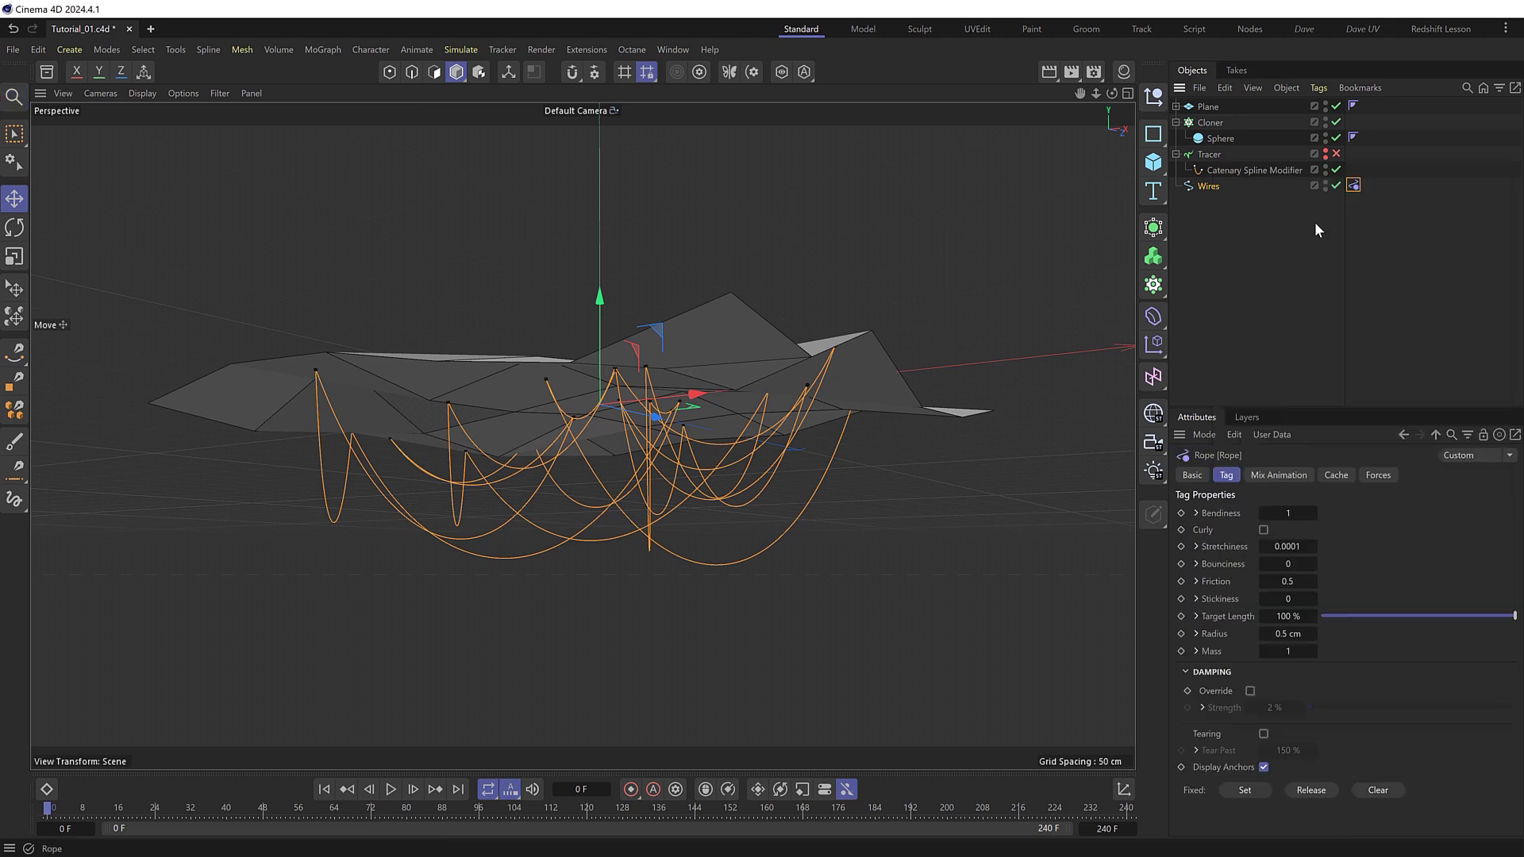
{"action": "left_click", "coordinate": [391, 789]}
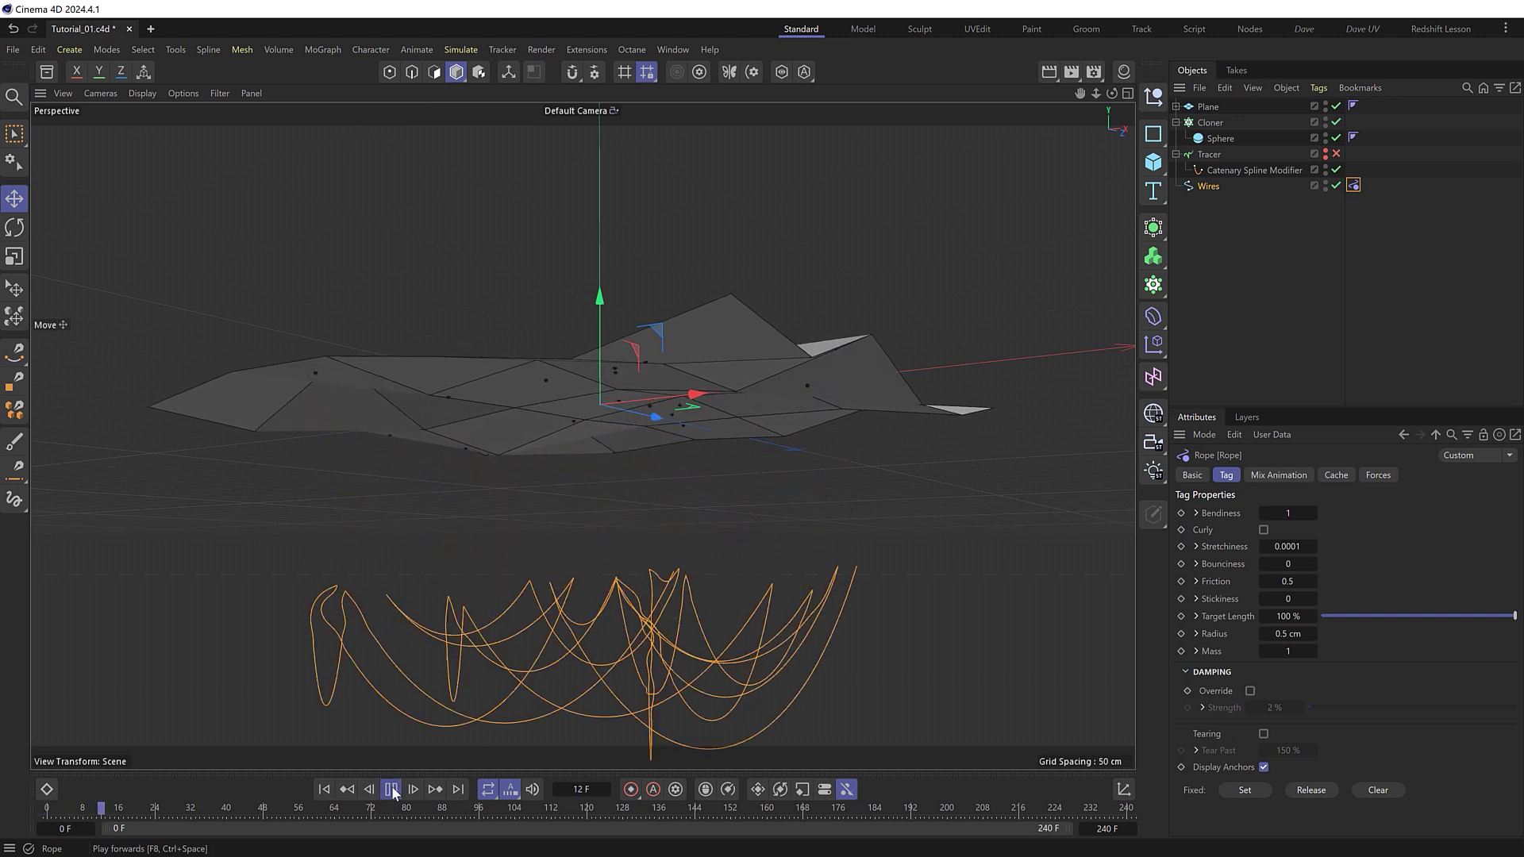
{"action": "left_click", "coordinate": [325, 789]}
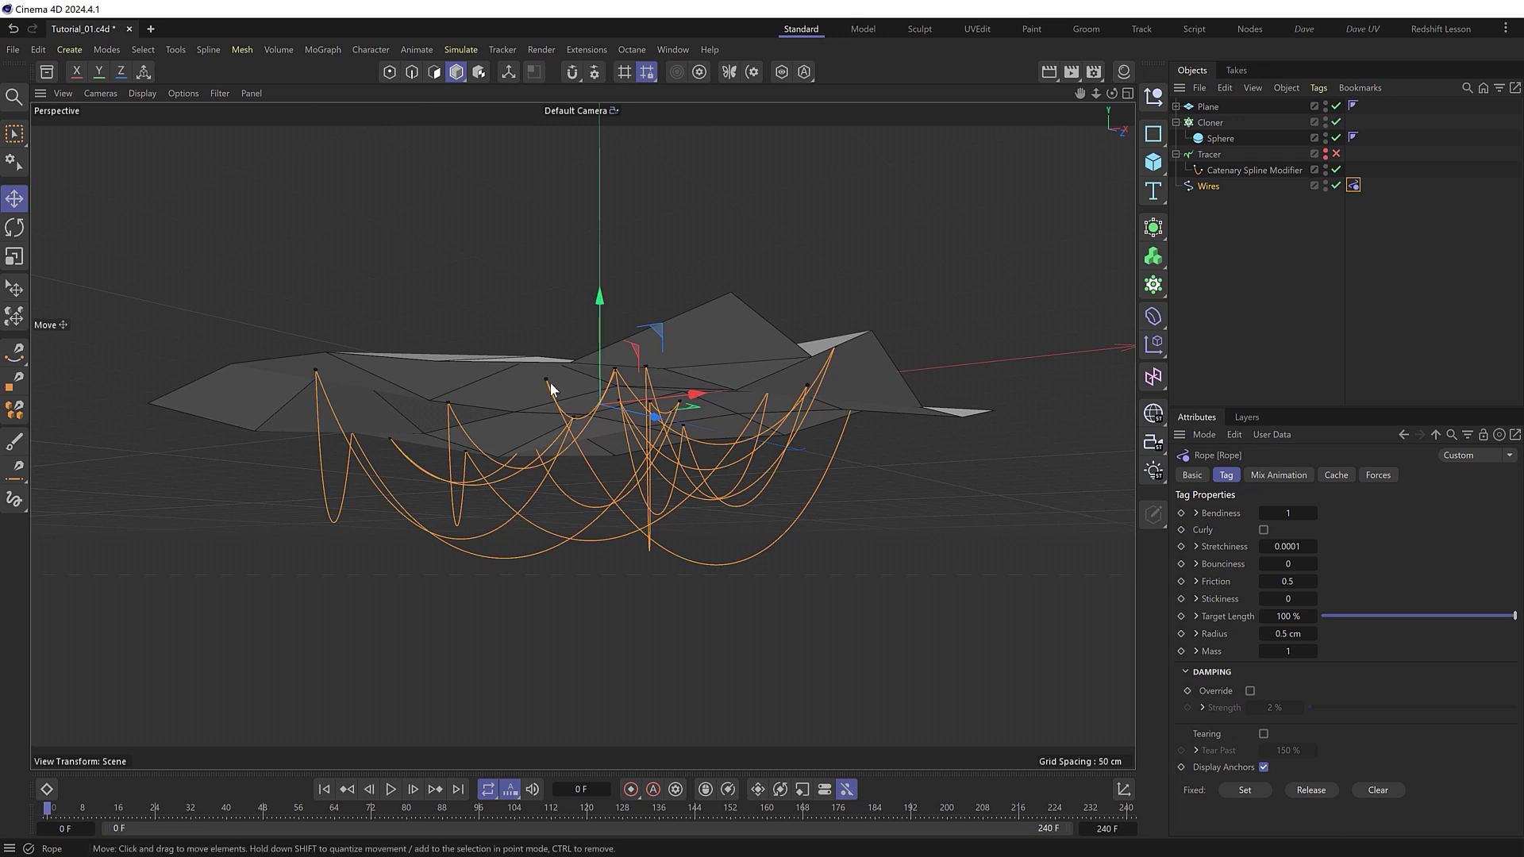
Add a Cloth tag to the Cloner and enable With Pins under Mix Animation at 100% influence
{"action": "left_click", "coordinate": [1213, 122]}
{"action": "key", "text": "shift+c"}
{"action": "type", "text": "cloth"}
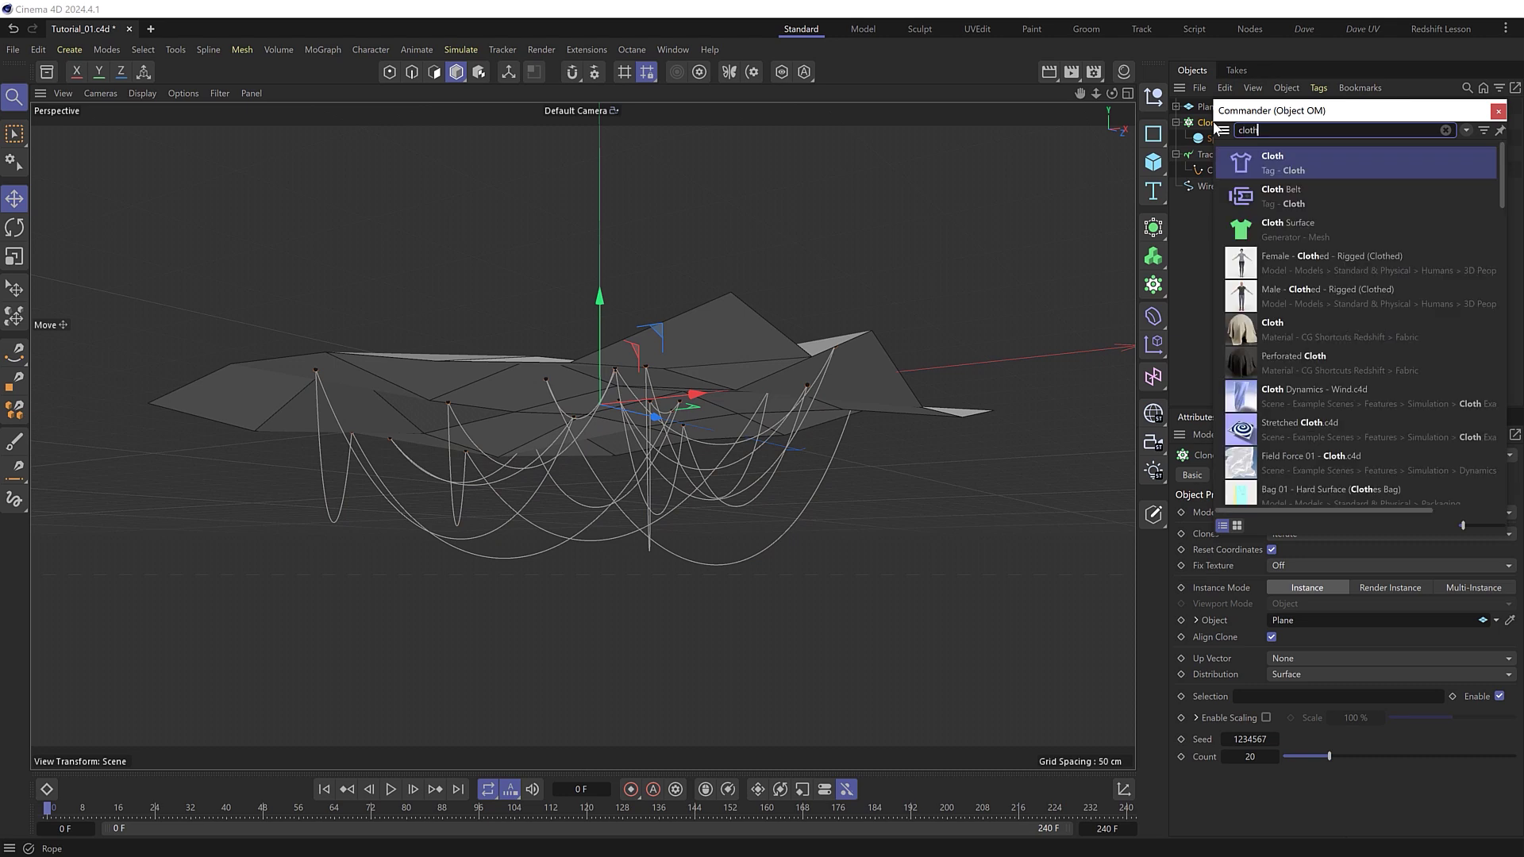
{"action": "left_click", "coordinate": [1327, 163]}
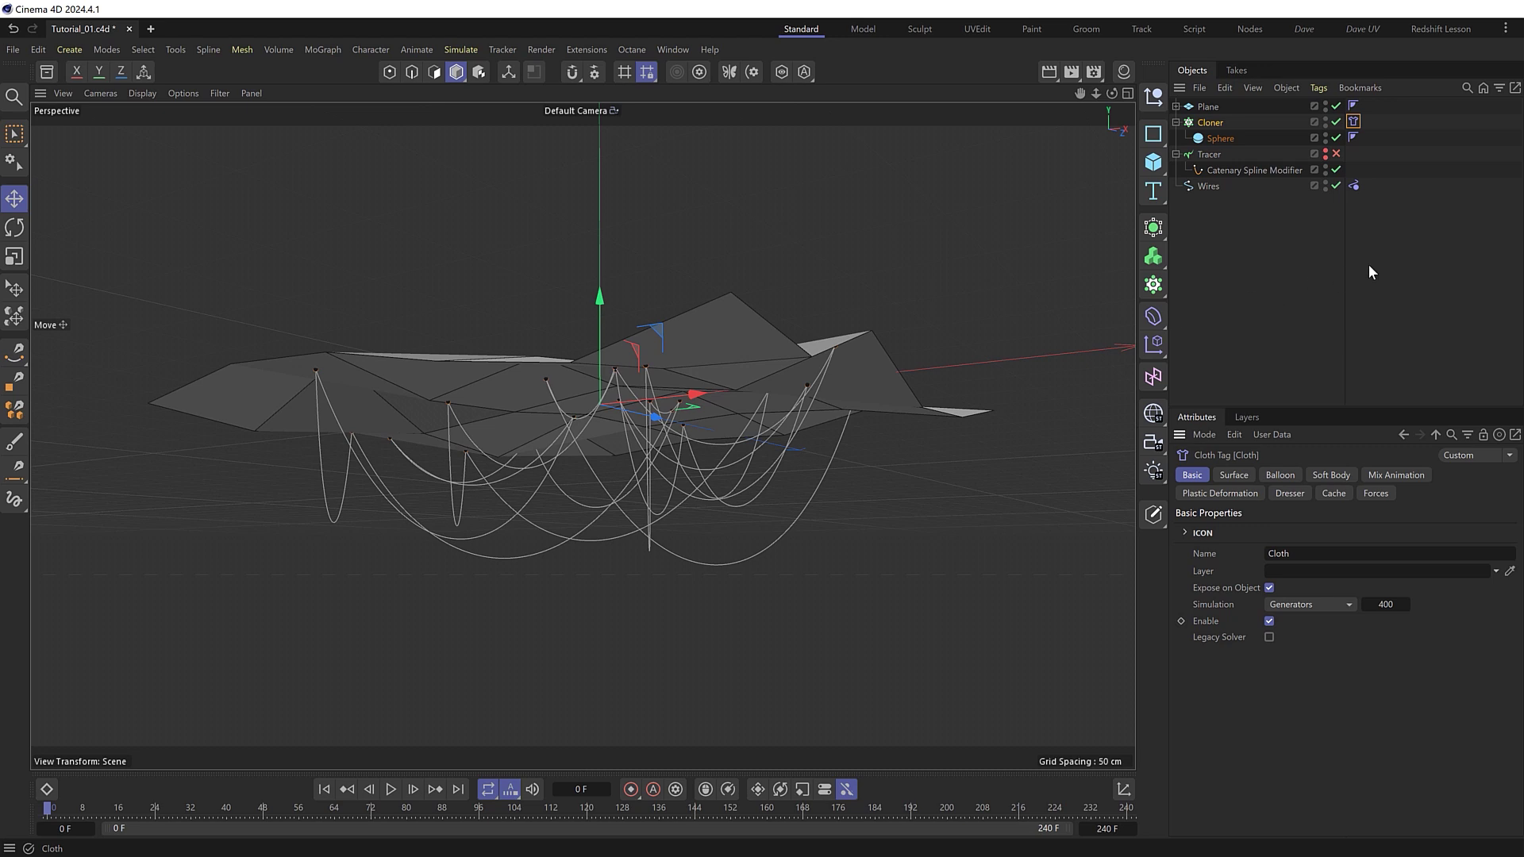
{"action": "left_click", "coordinate": [1407, 476]}
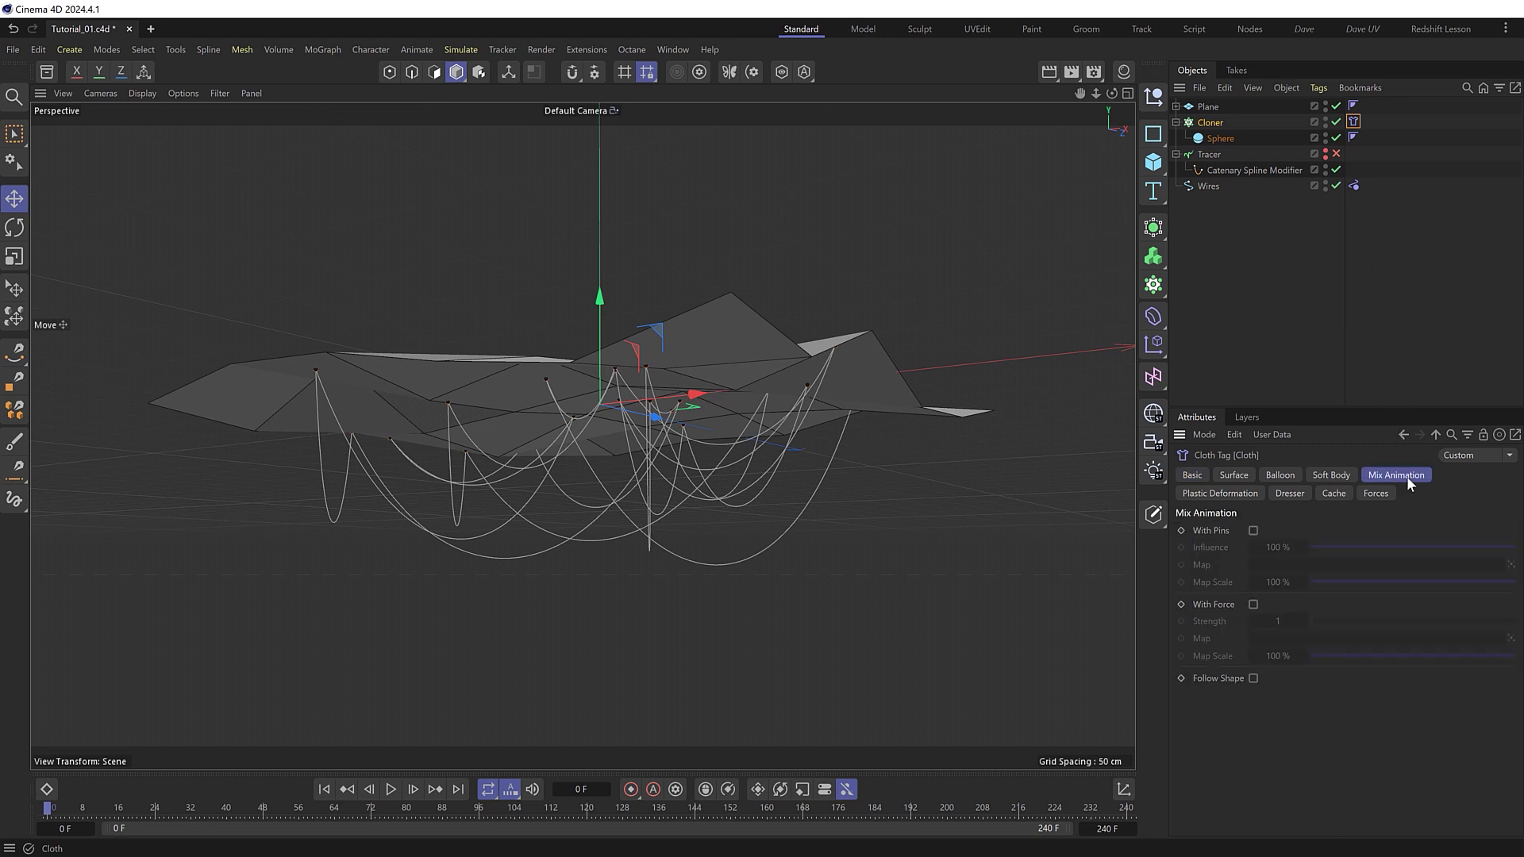
{"action": "left_click", "coordinate": [1253, 531]}
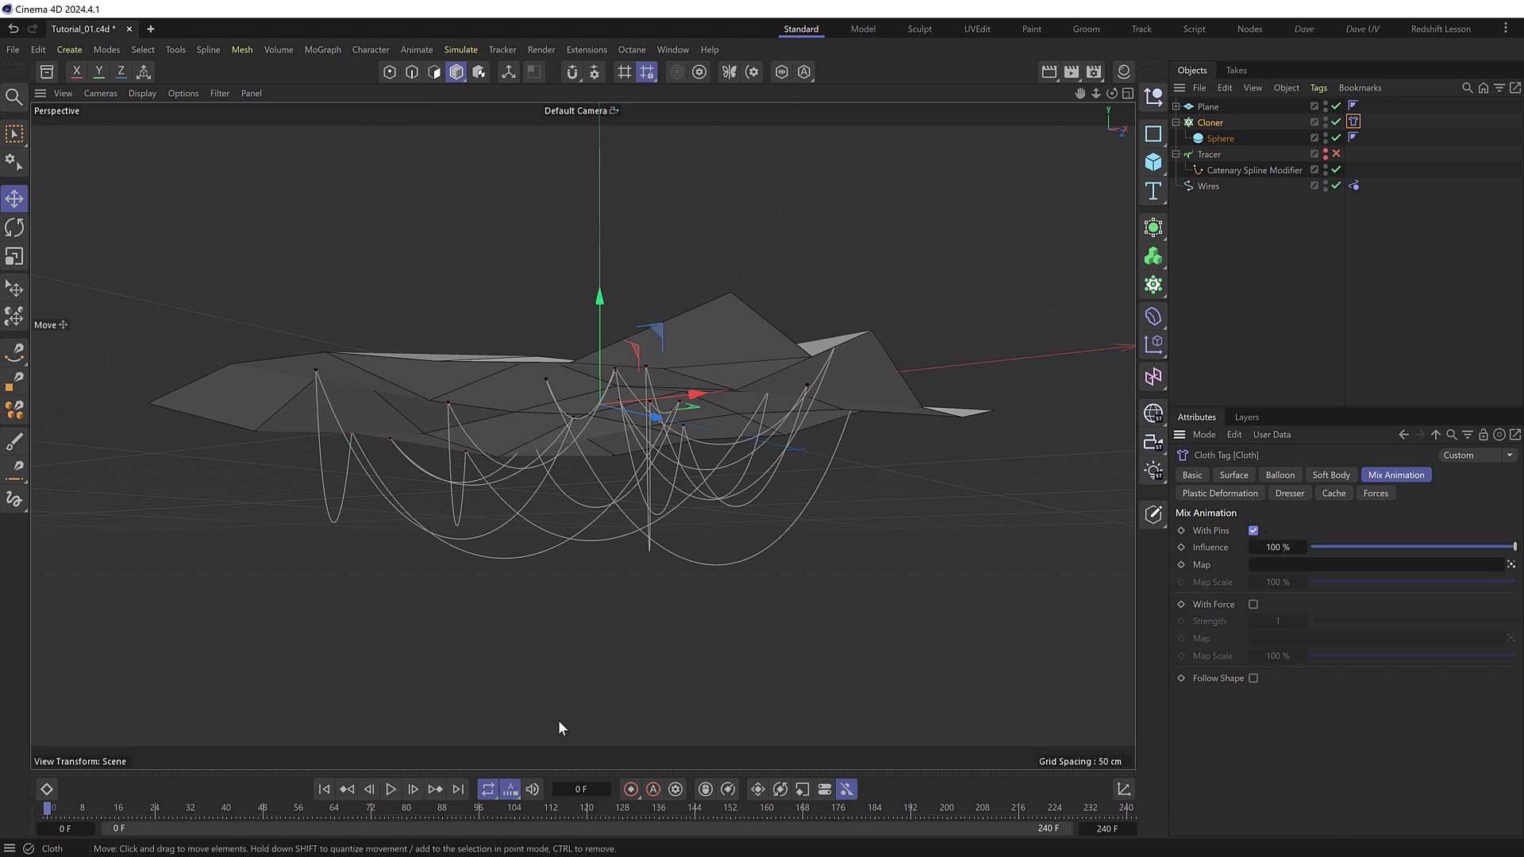
{"action": "left_click", "coordinate": [391, 788]}
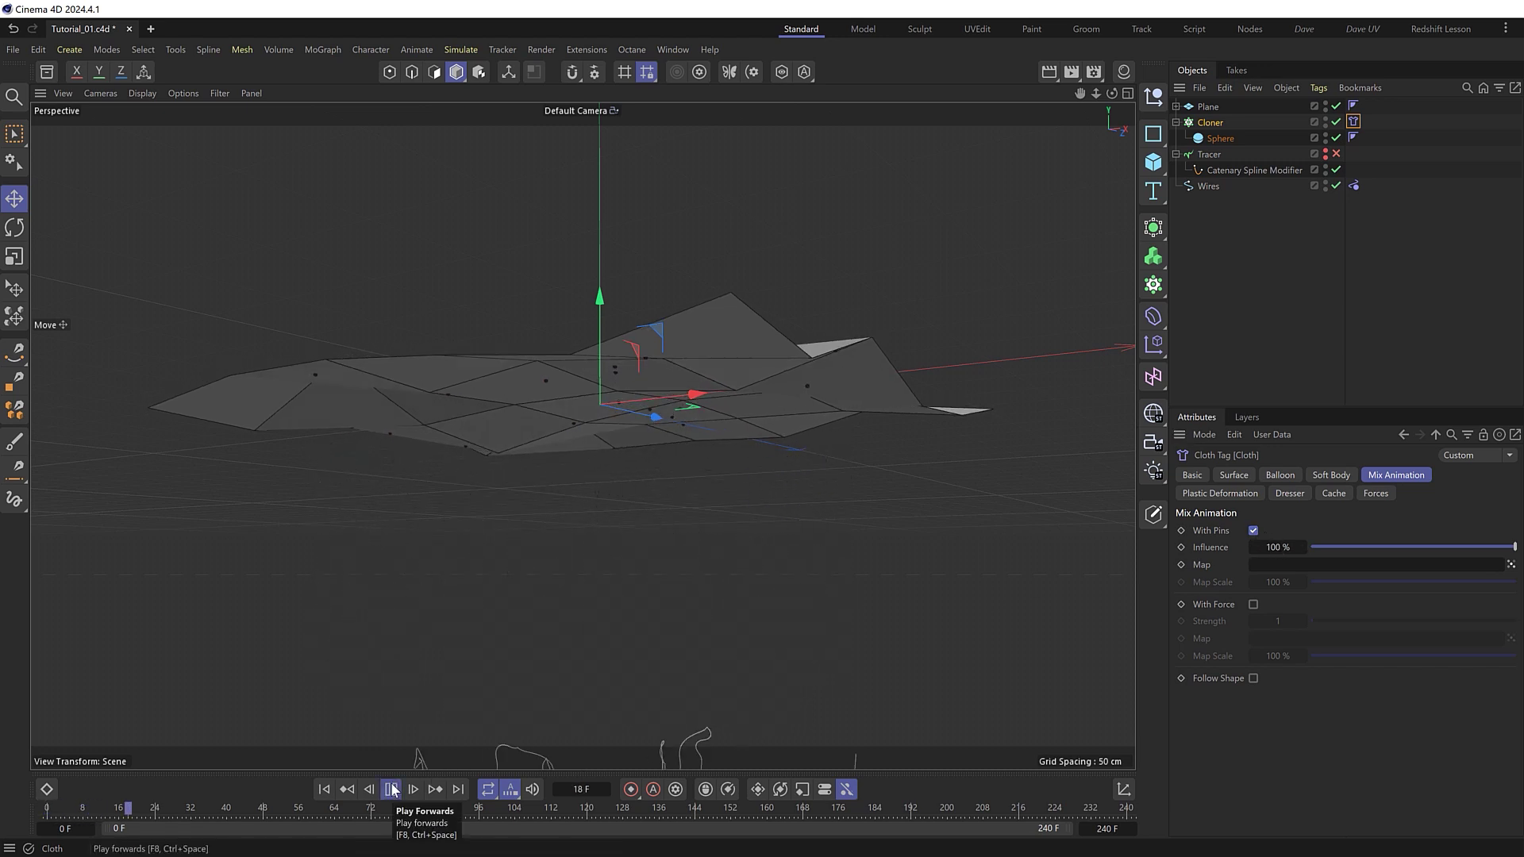
{"action": "left_click", "coordinate": [391, 788]}
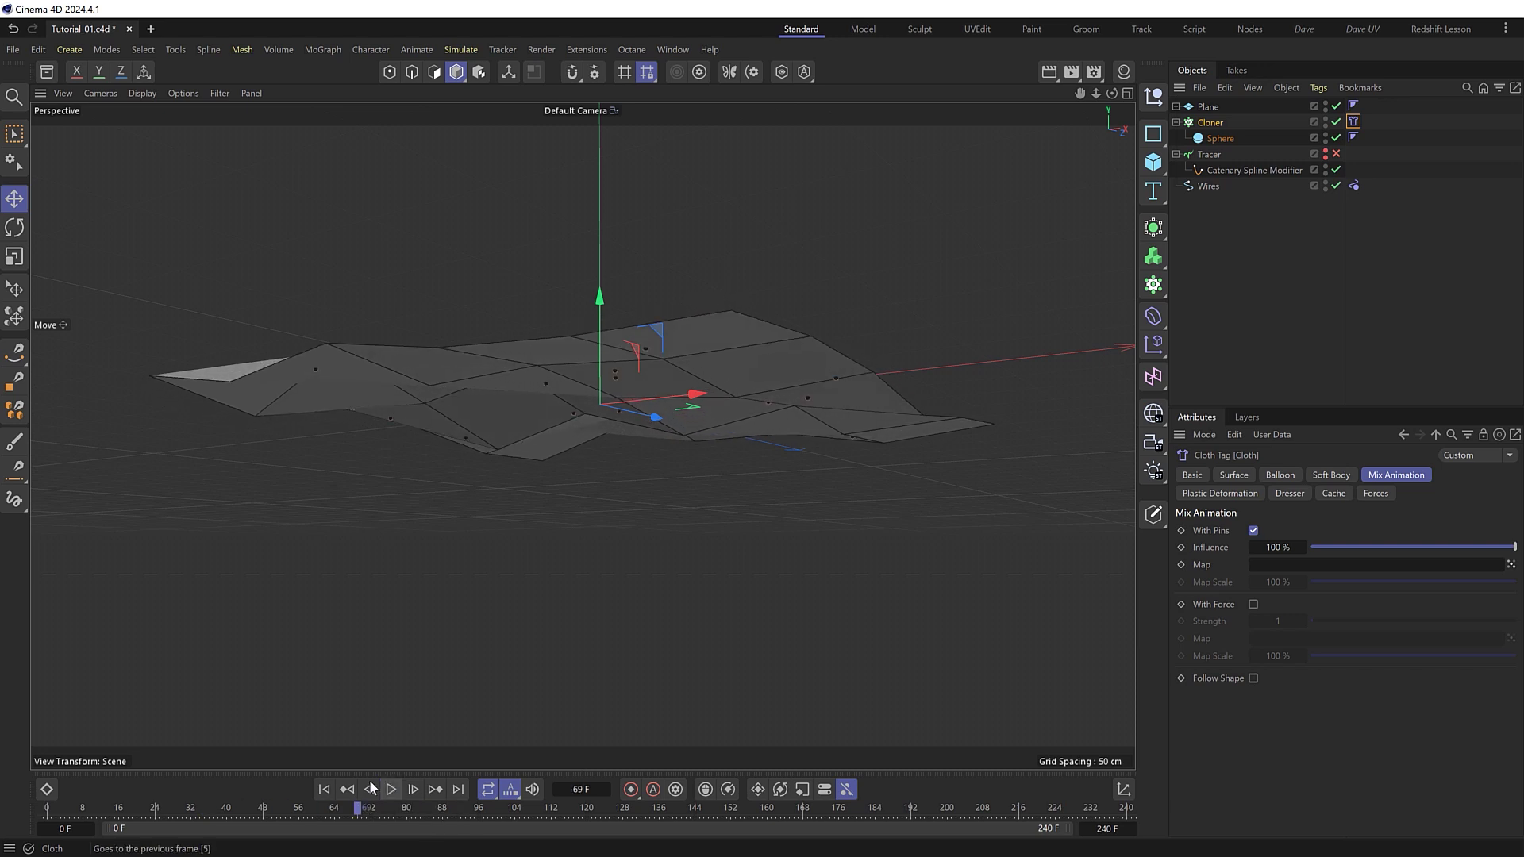
{"action": "left_click", "coordinate": [331, 783]}
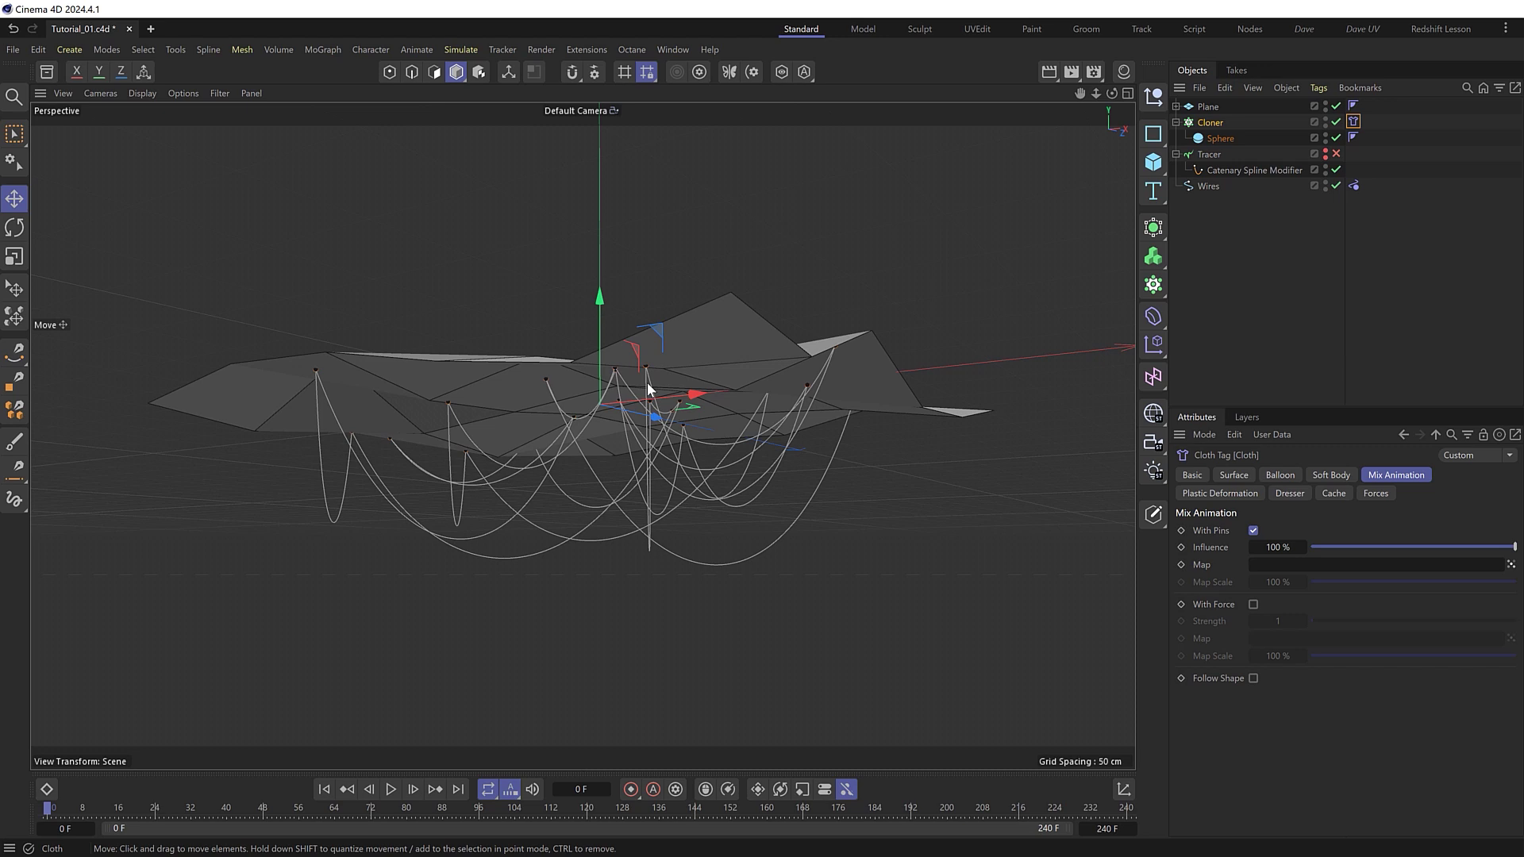
Add a Connector tag to Wires with Update Live on and a 3.09 cm search radius, then test-play
{"action": "left_click", "coordinate": [1208, 186]}
{"action": "key", "text": "shift+c"}
{"action": "type", "text": "conn"}
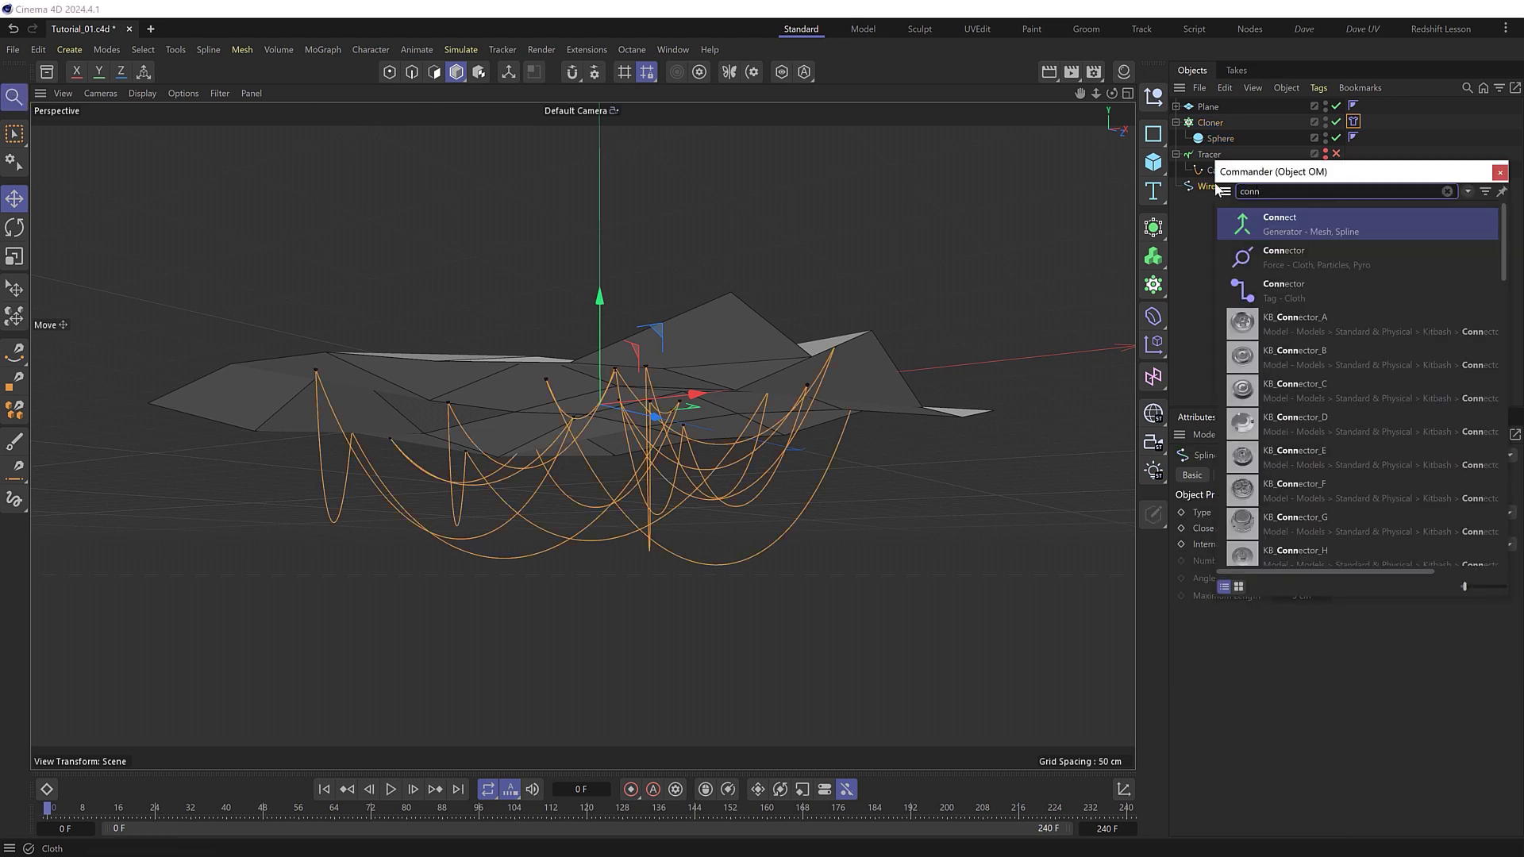
{"action": "left_click", "coordinate": [1311, 293]}
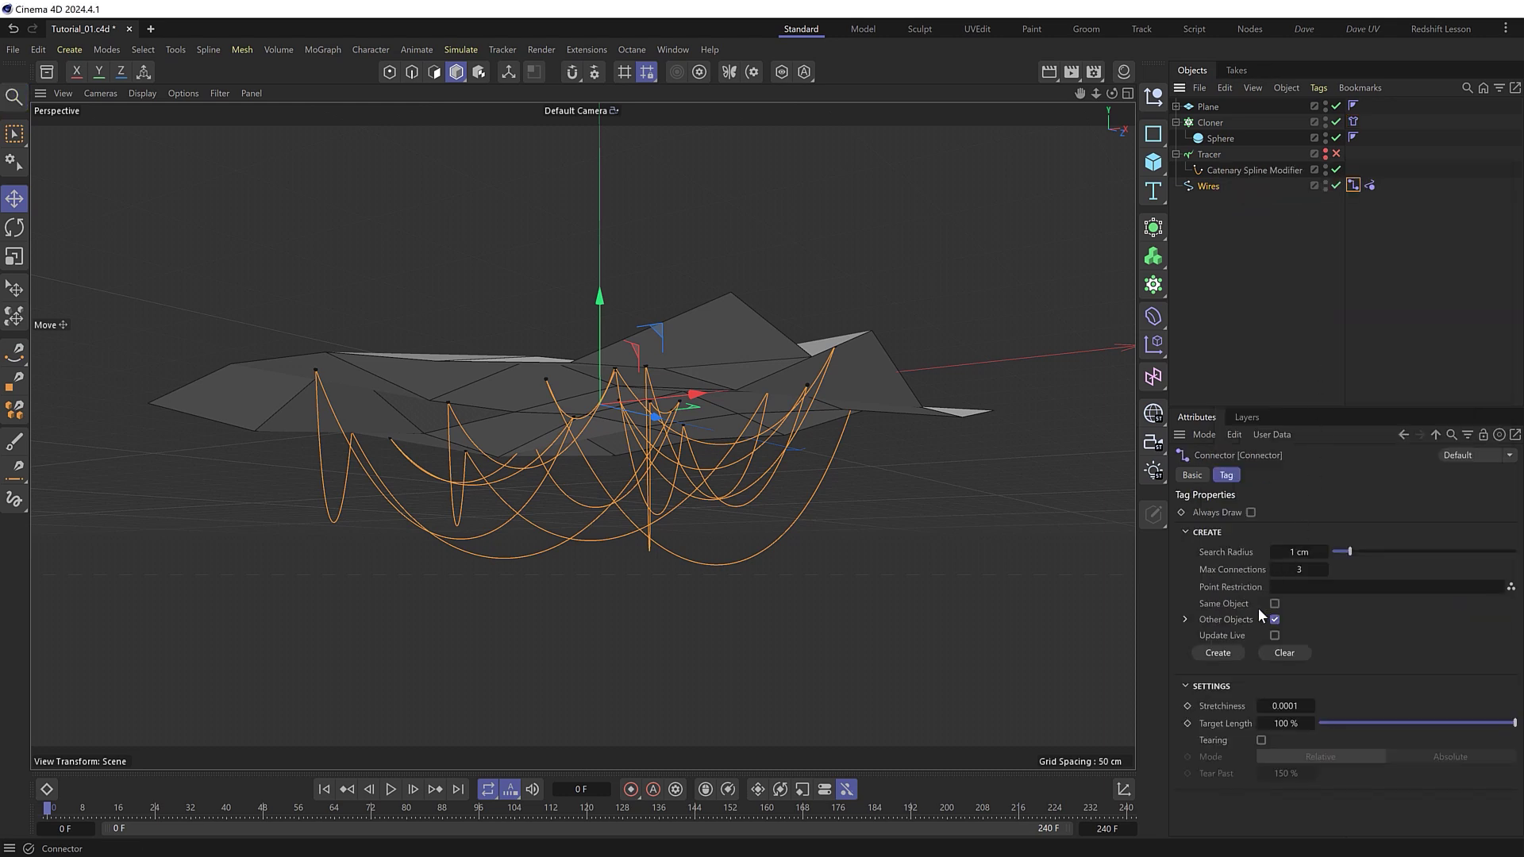
{"action": "left_click", "coordinate": [1274, 635]}
{"action": "left_click_drag", "start_coordinate": [1350, 551], "coordinate": [1465, 550]}
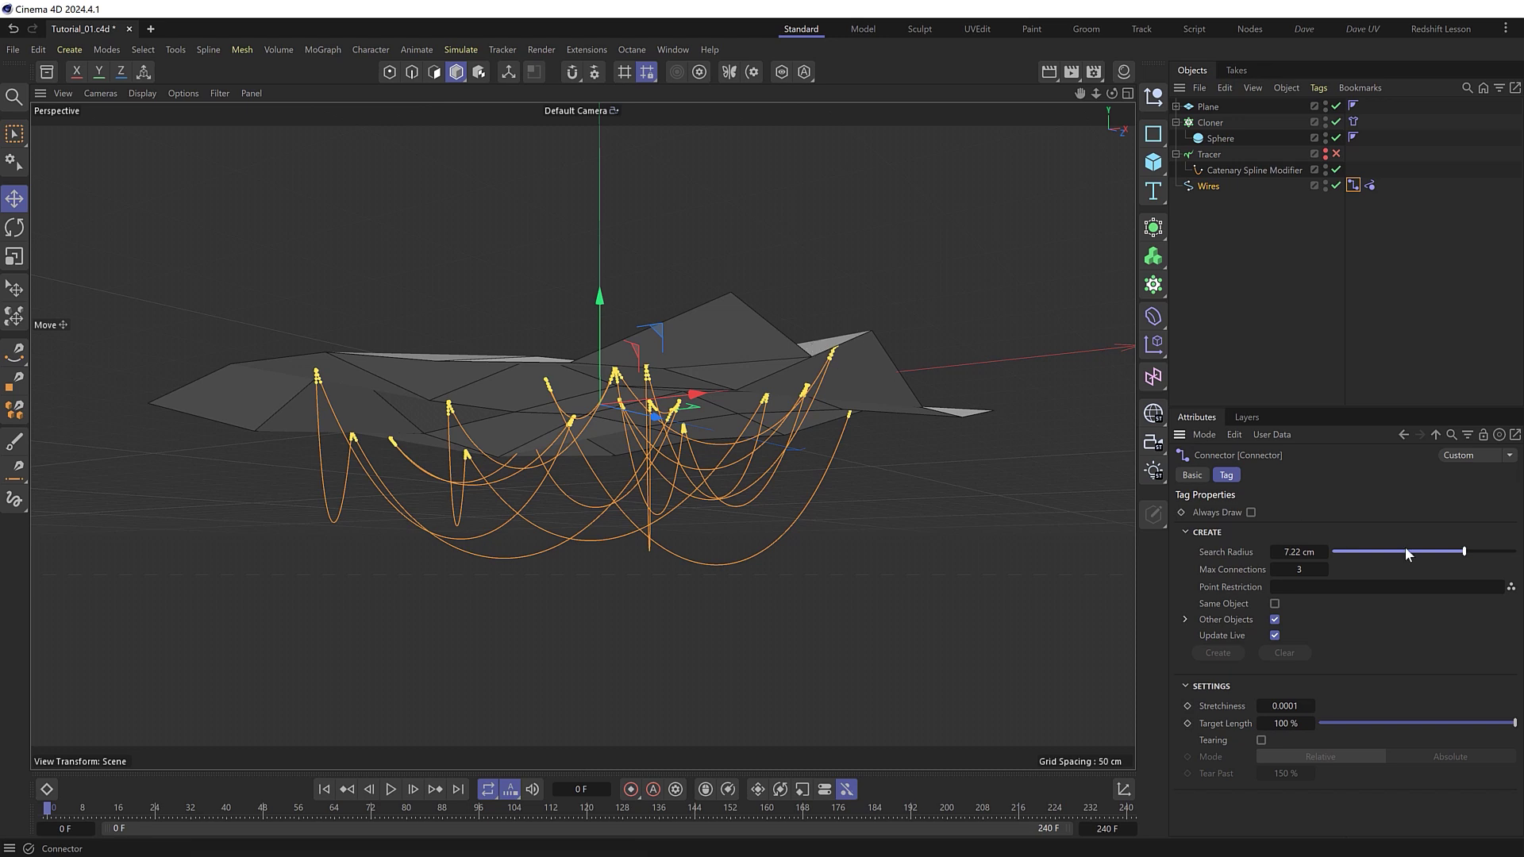
{"action": "left_click_drag", "start_coordinate": [1462, 550], "coordinate": [1384, 553]}
{"action": "left_click", "coordinate": [1326, 394]}
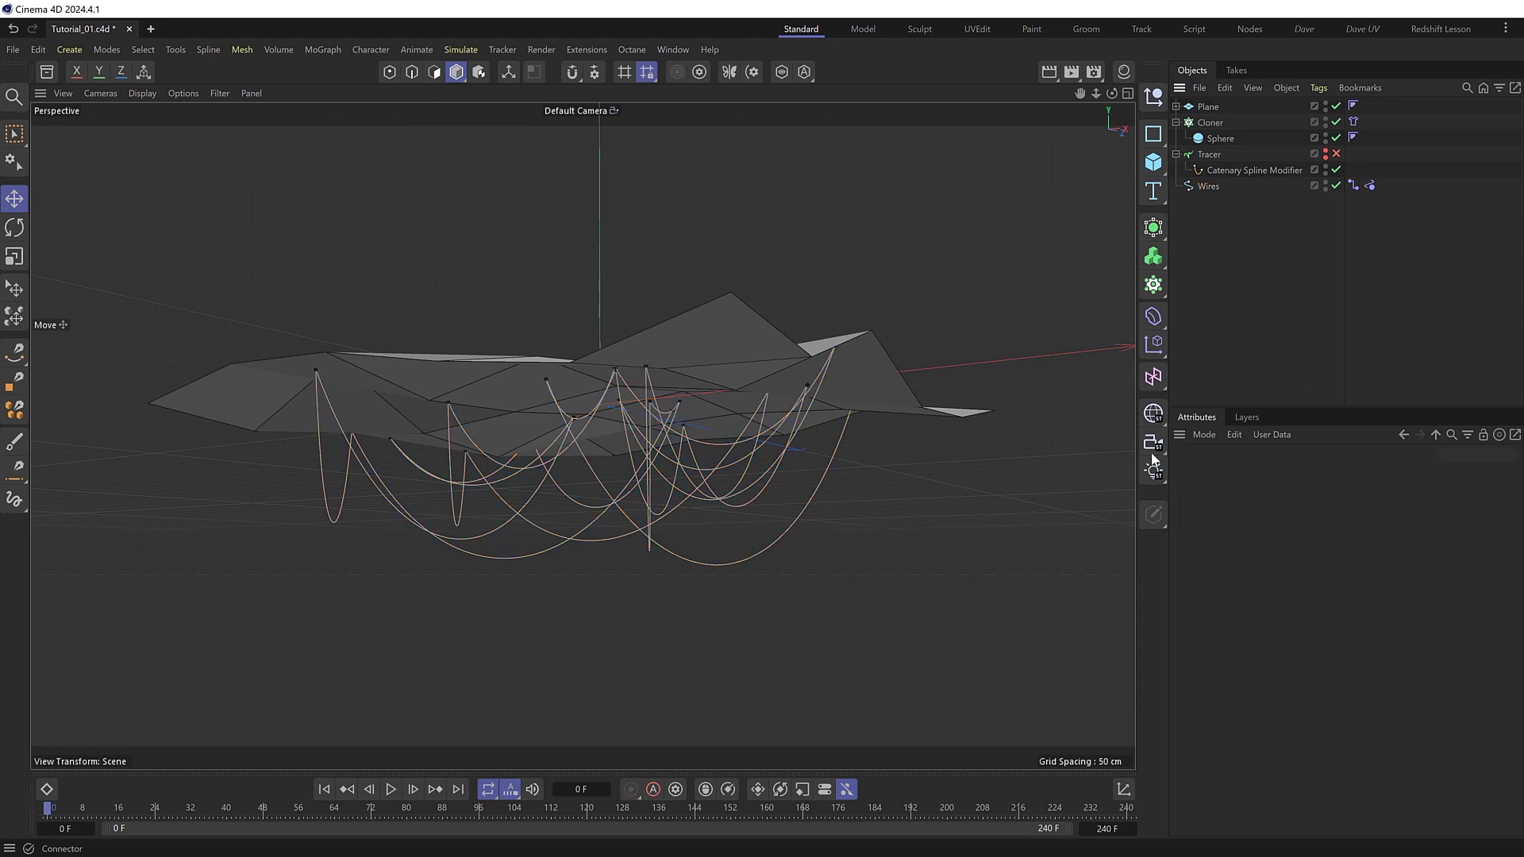
{"action": "left_click", "coordinate": [392, 790]}
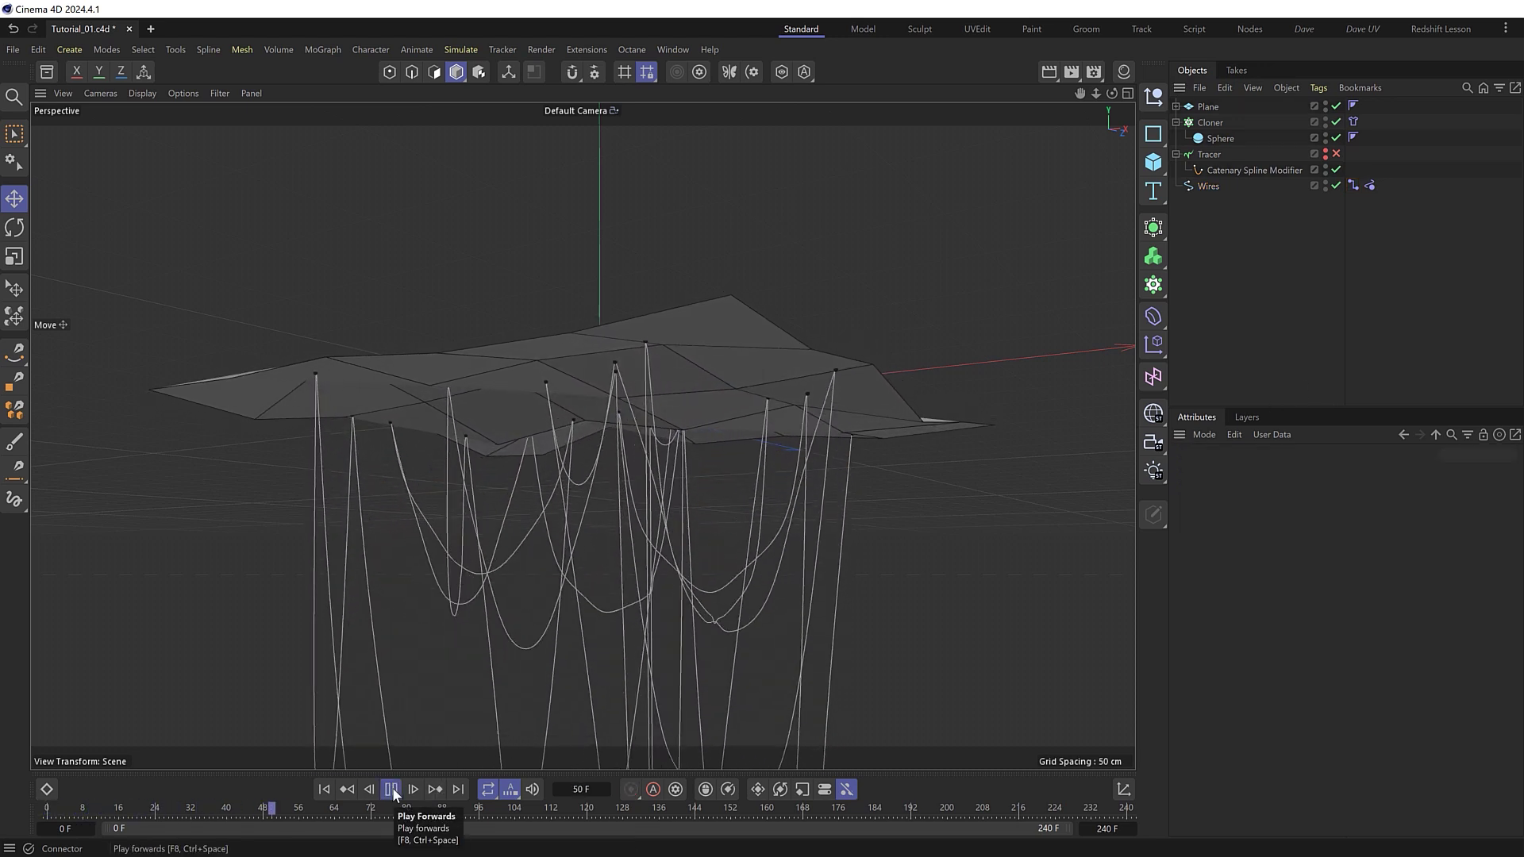
{"action": "left_click", "coordinate": [392, 789]}
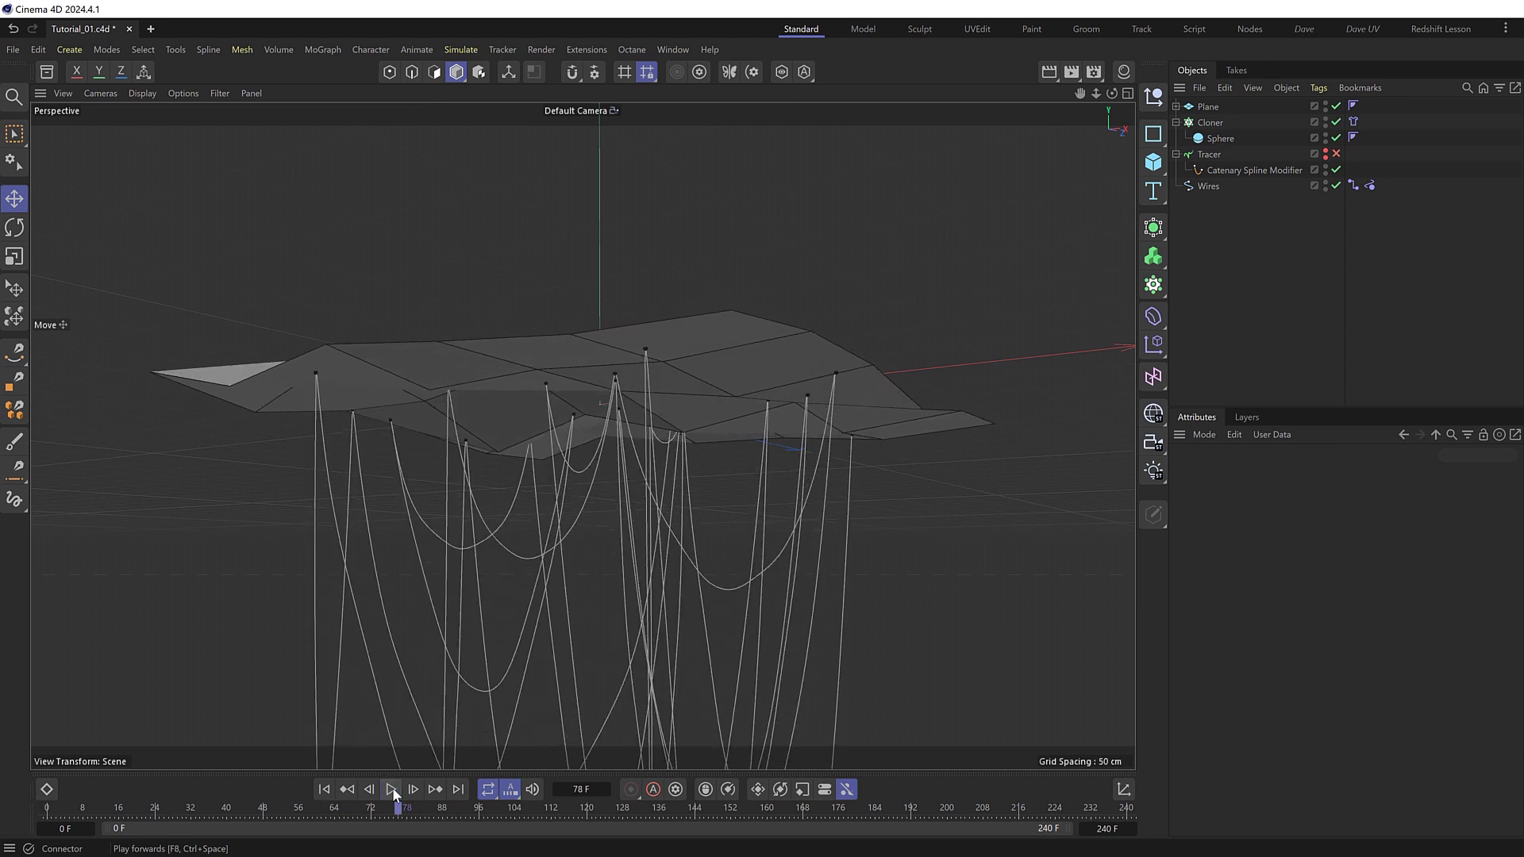
Zero the Wires' Rope tag Bendiness and Stretchiness, cut Target Length to 44%, and replay
{"action": "left_click", "coordinate": [325, 788]}
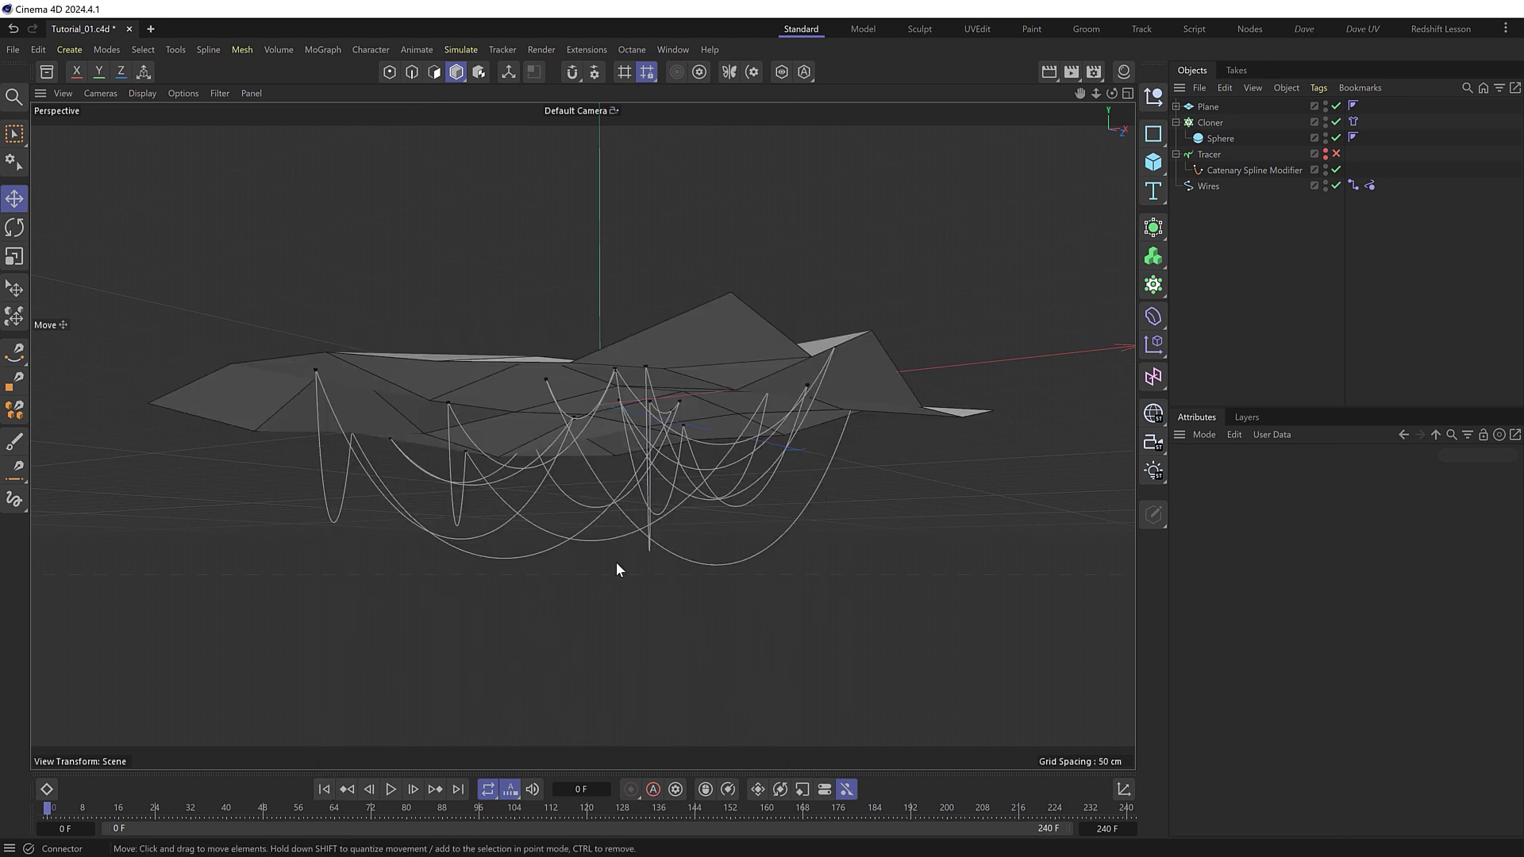
{"action": "left_click", "coordinate": [1368, 185]}
{"action": "left_click", "coordinate": [1287, 513]}
{"action": "type", "text": "0"}
{"action": "left_click", "coordinate": [1294, 546]}
{"action": "type", "text": "0"}
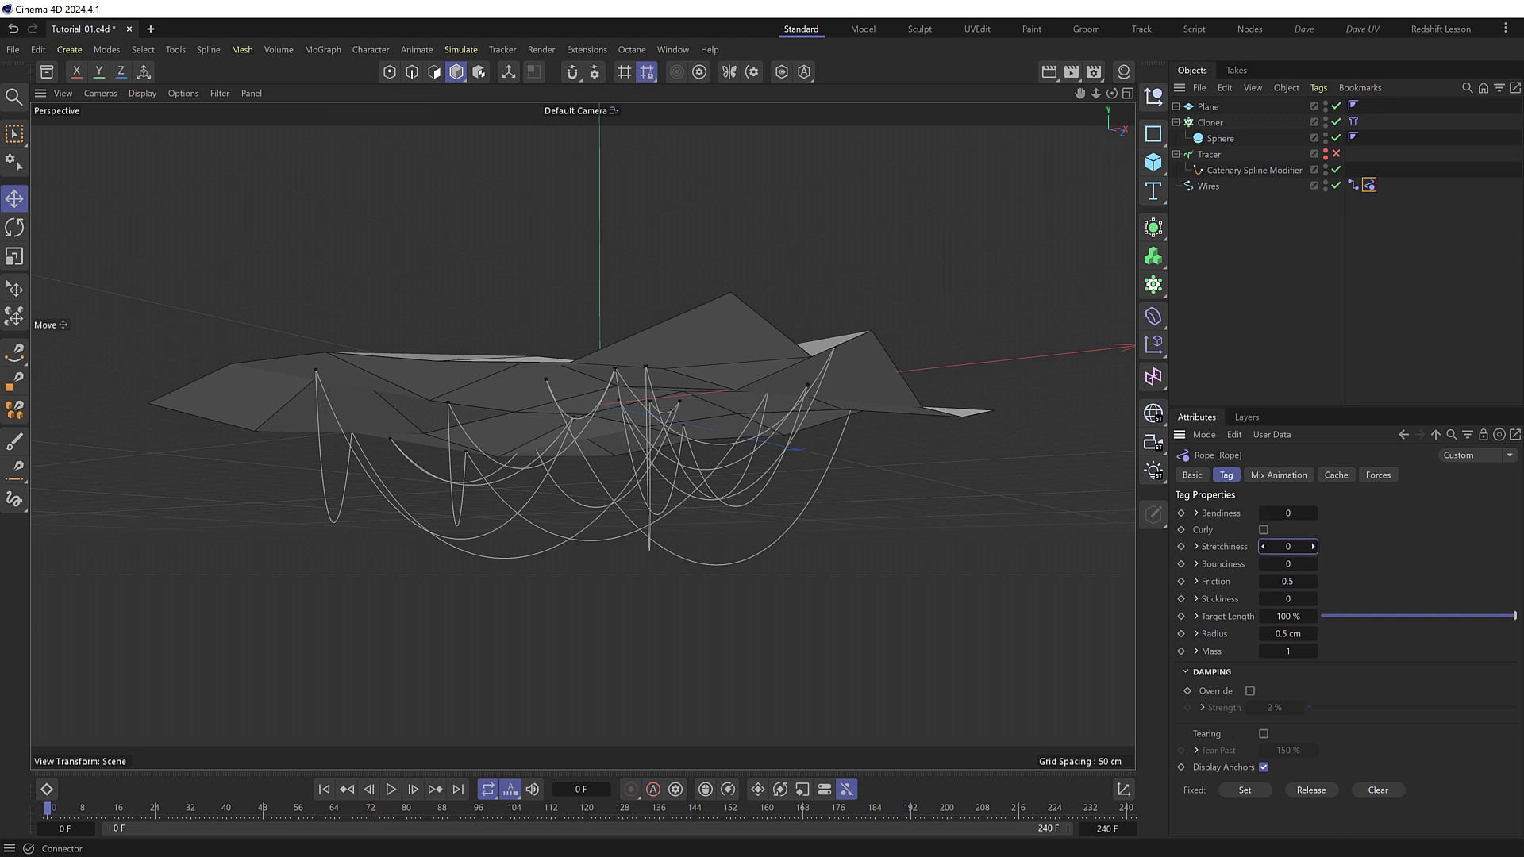
{"action": "left_click", "coordinate": [392, 788]}
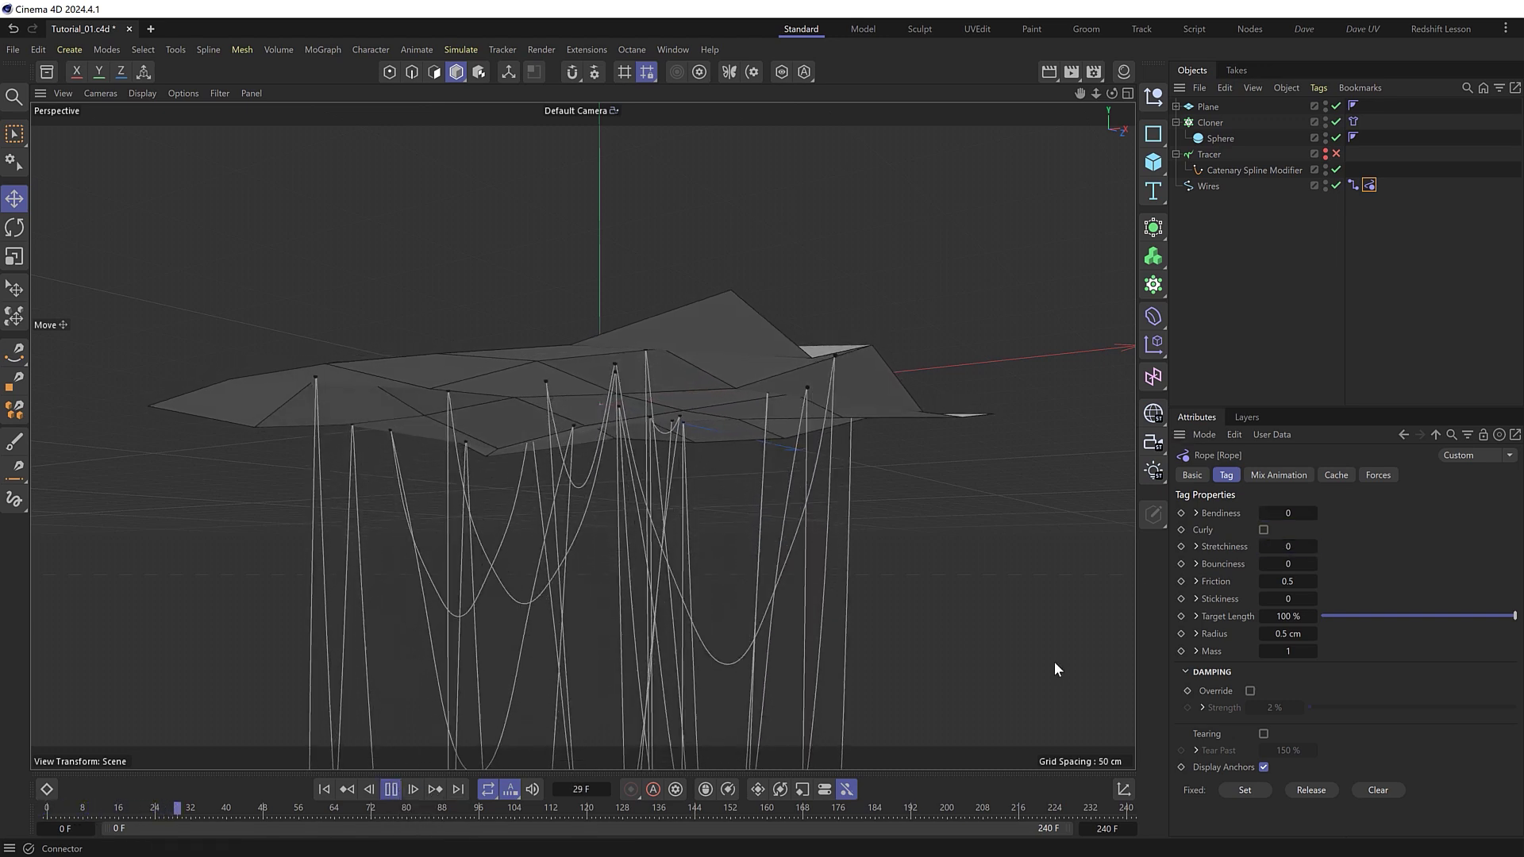
{"action": "left_click_drag", "start_coordinate": [1389, 616], "coordinate": [1406, 616]}
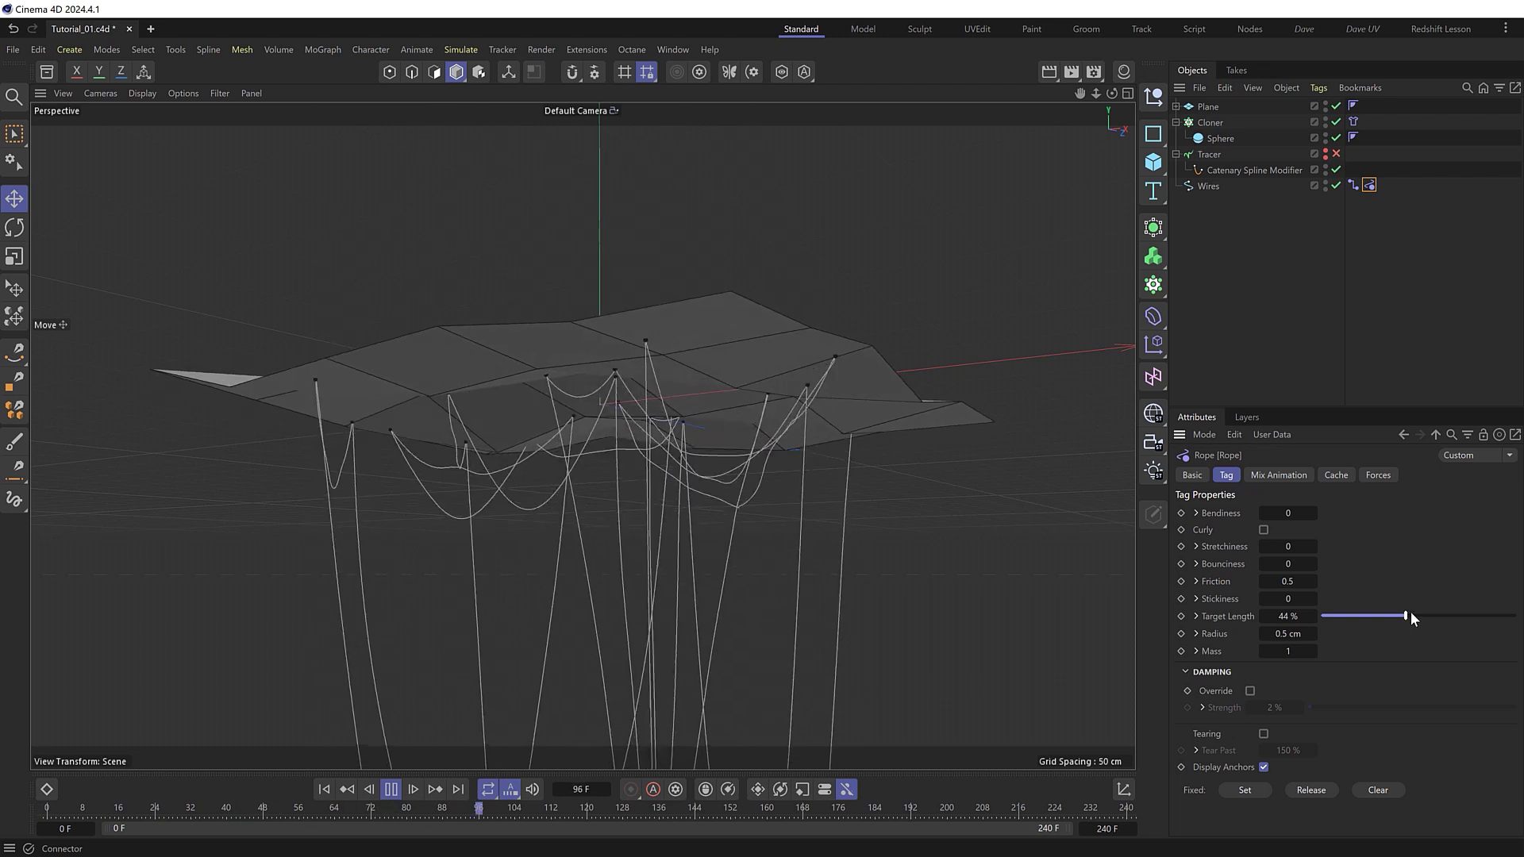
{"action": "left_click", "coordinate": [323, 789]}
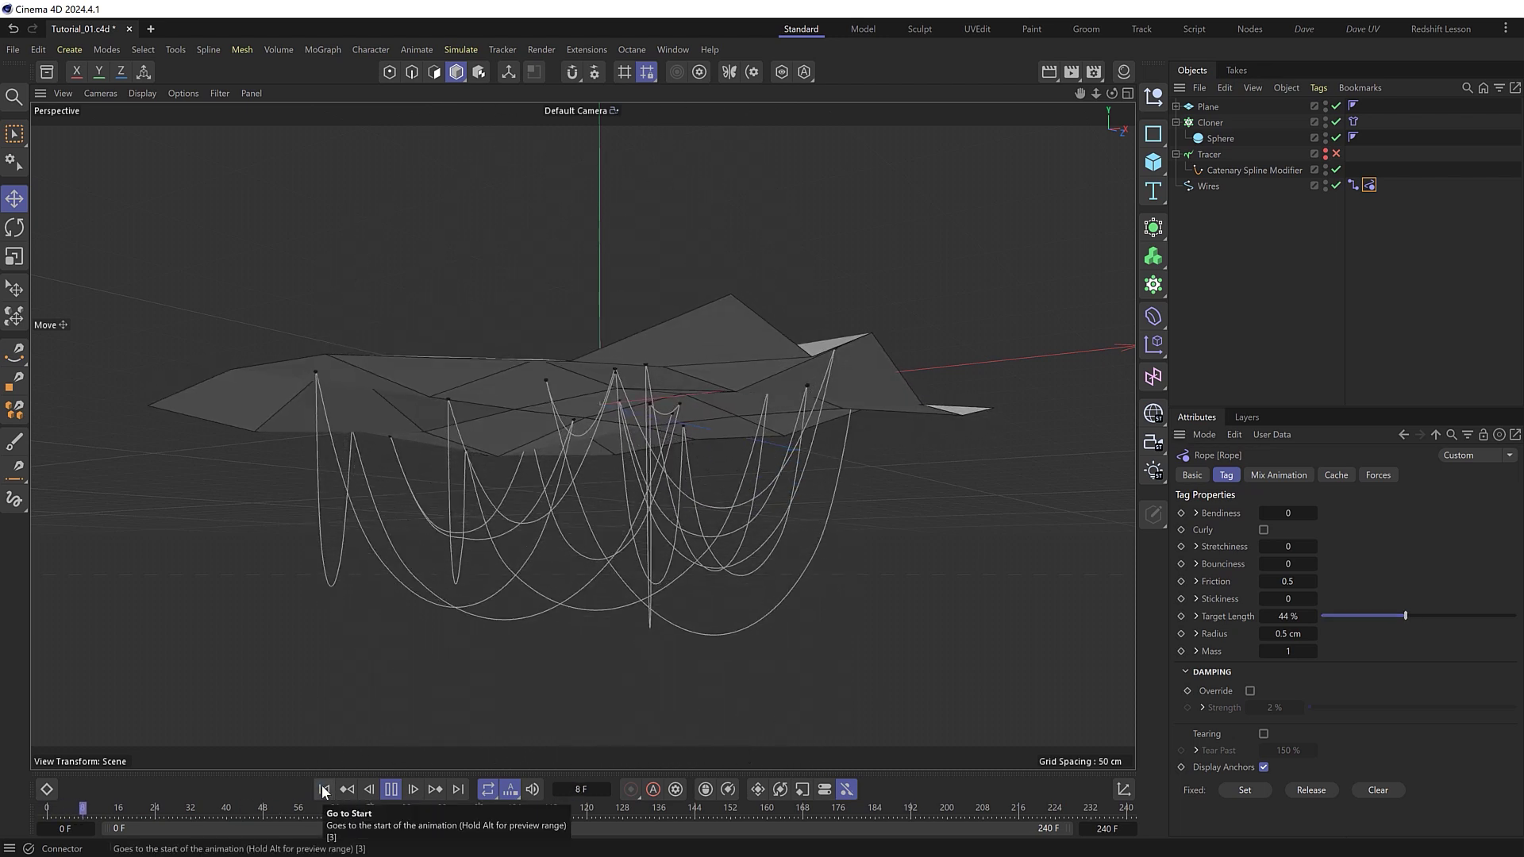
Raise the project simulation Substeps from 20 to 60 and test-play the wires
{"action": "key", "text": "F8"}
{"action": "left_click", "coordinate": [334, 786]}
{"action": "key", "text": "ctrl+d"}
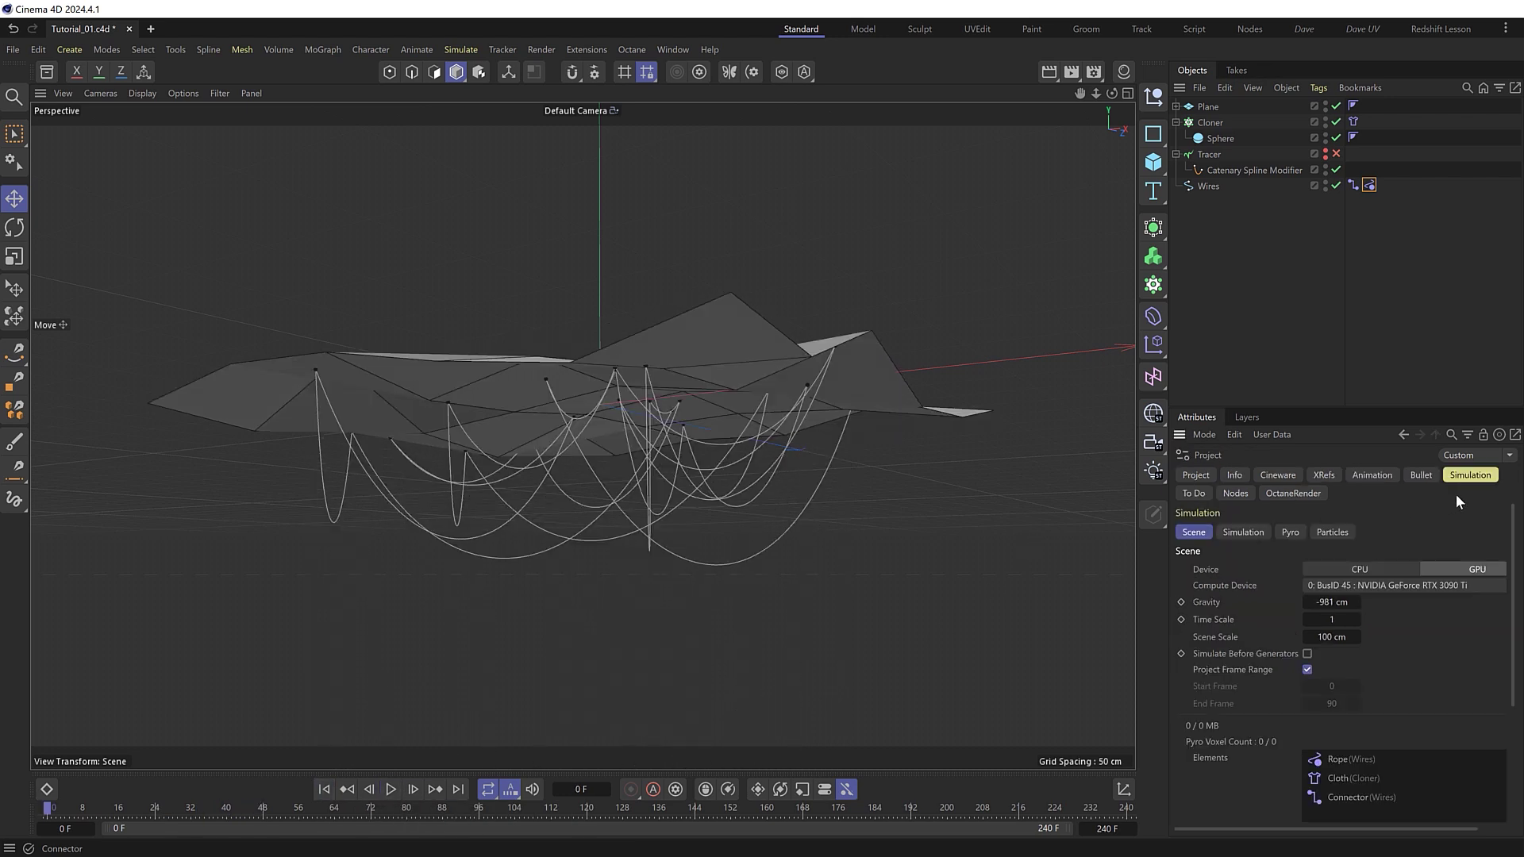
{"action": "left_click", "coordinate": [1251, 532]}
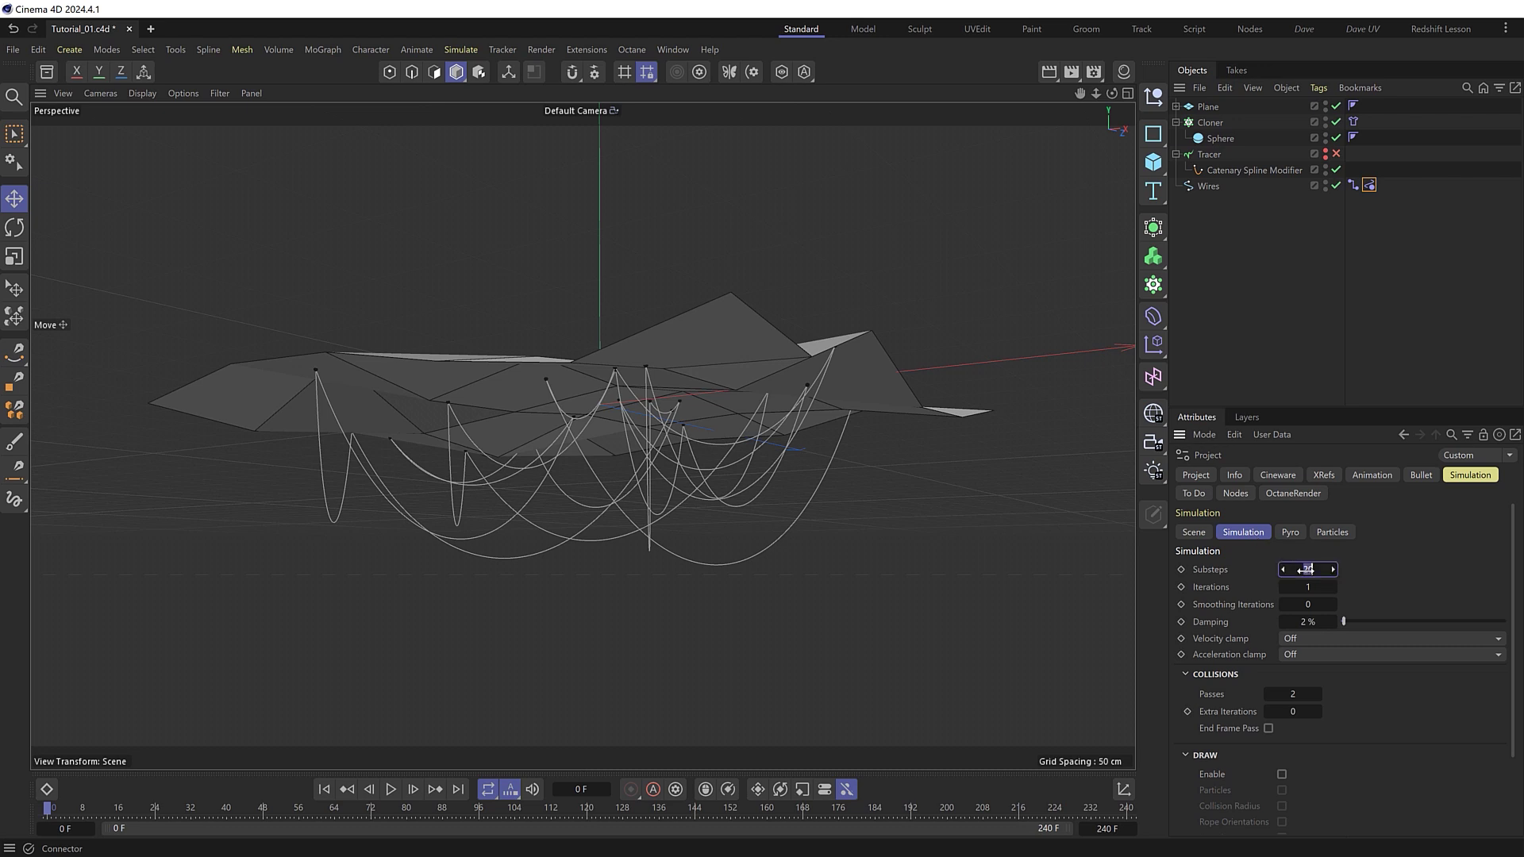
{"action": "key", "text": "BackSpace"}
{"action": "type", "text": "60"}
{"action": "key", "text": "Return"}
{"action": "left_click", "coordinate": [391, 789]}
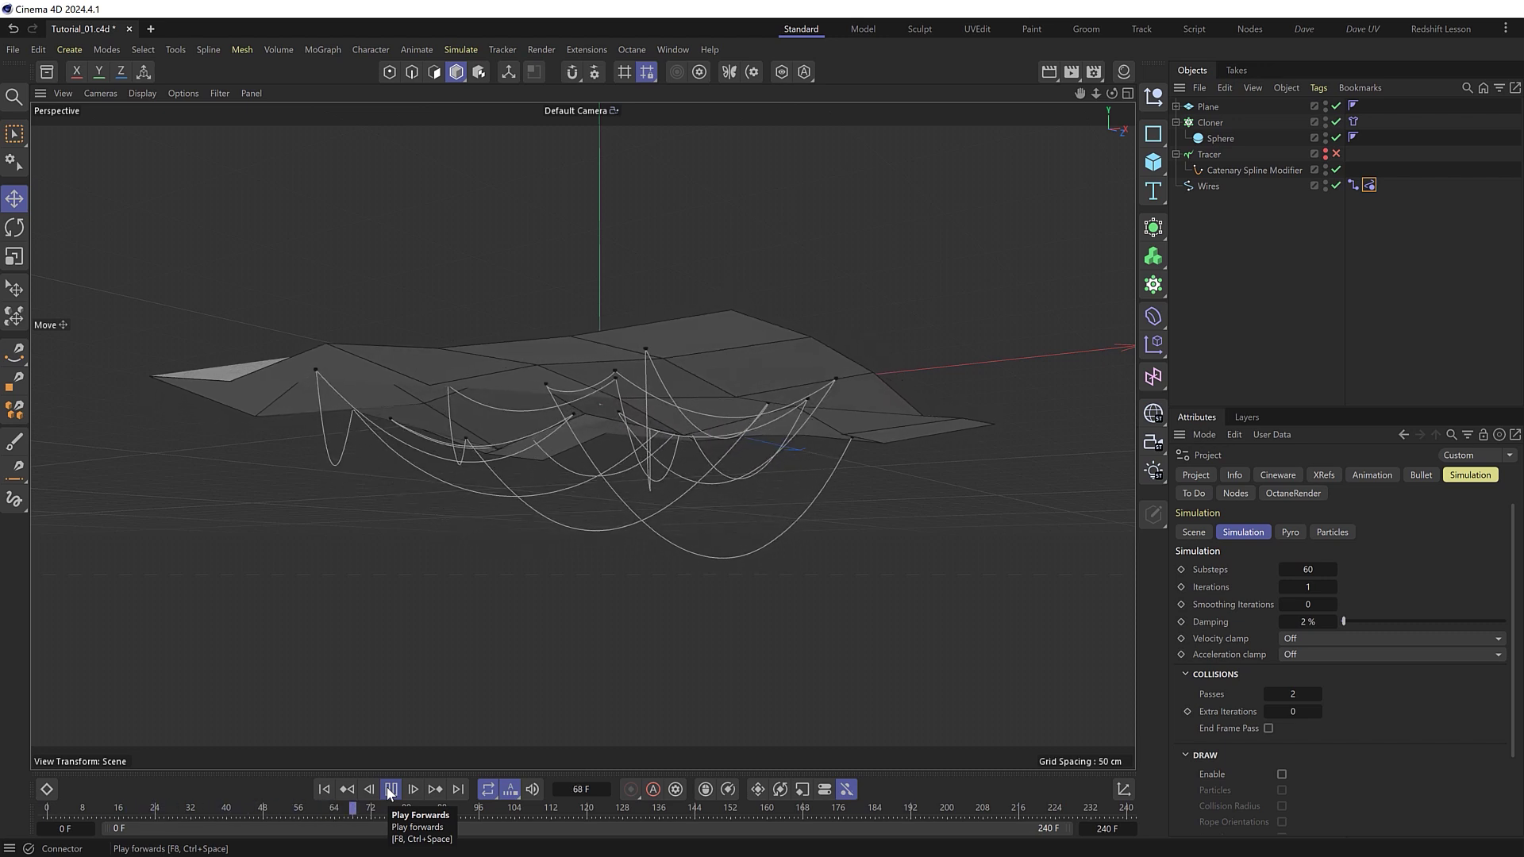
{"action": "left_click", "coordinate": [388, 788]}
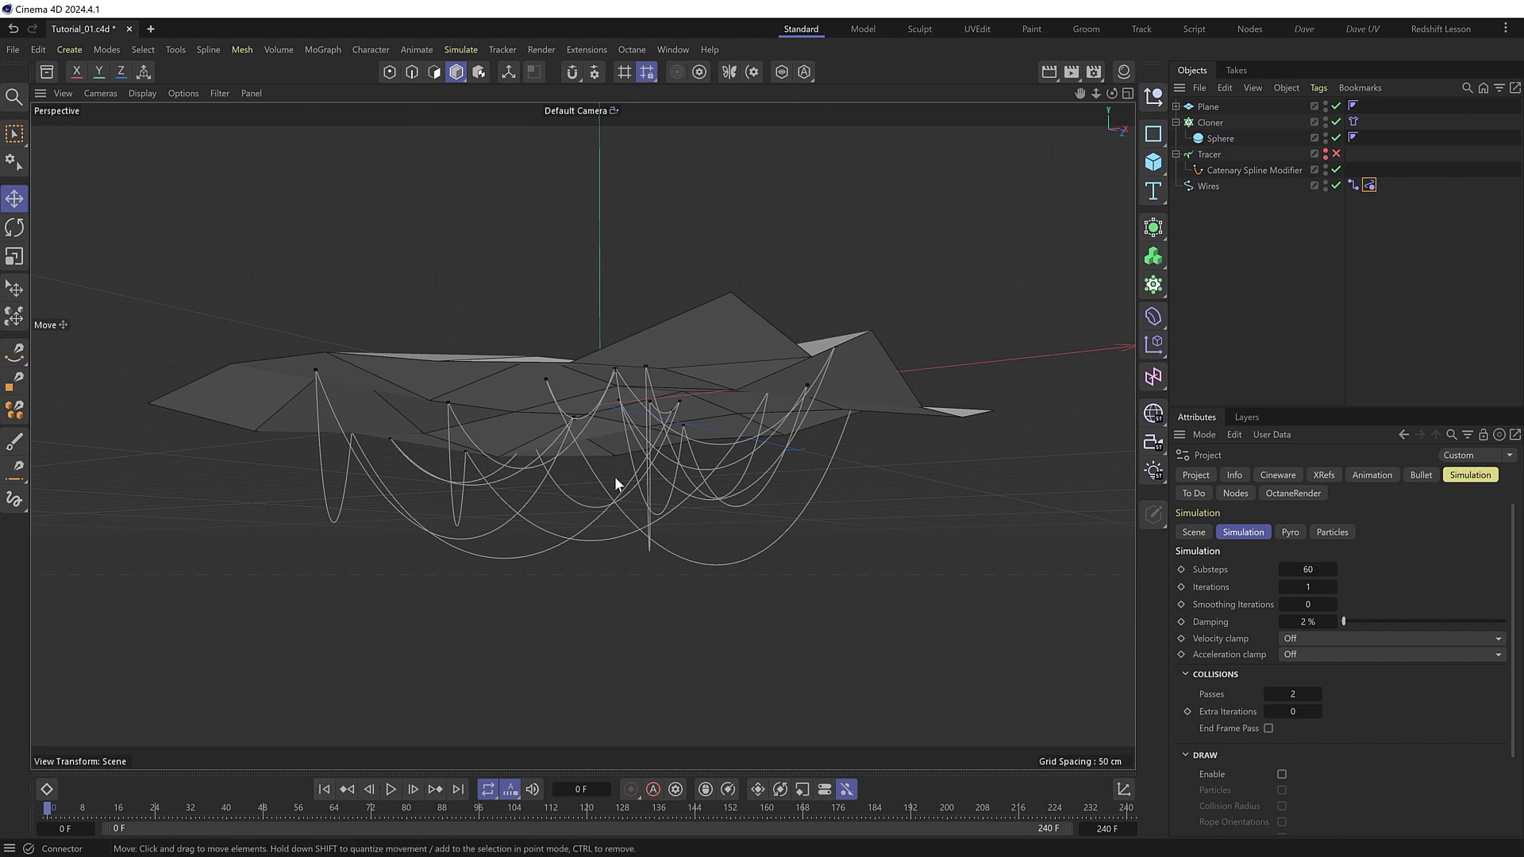
Wrap the Wires spline in a new Sweep generator via the Commander
{"action": "left_click", "coordinate": [1211, 185]}
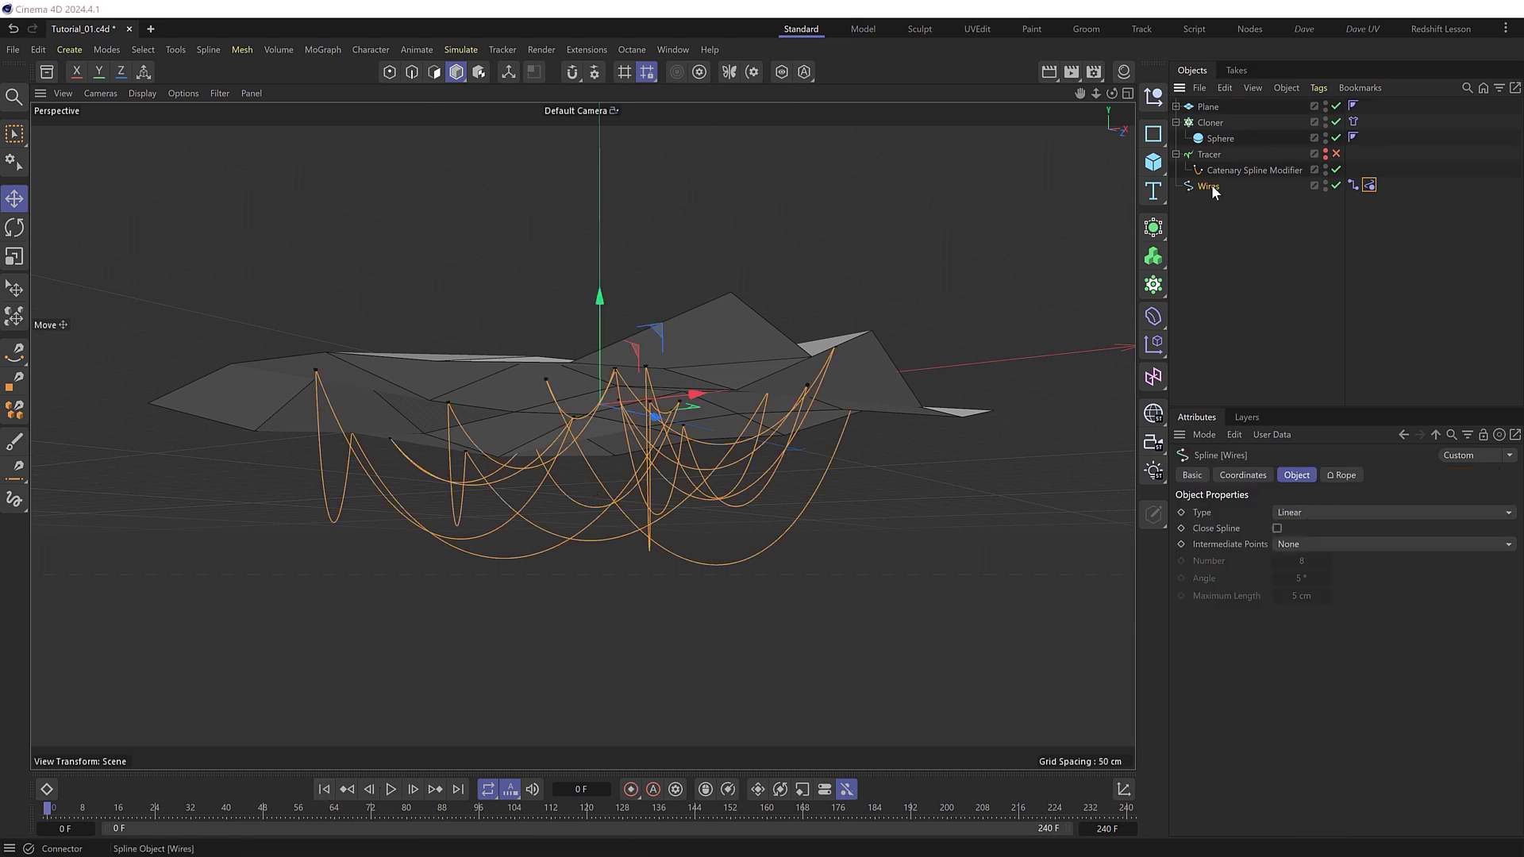
{"action": "key", "text": "shift+c"}
{"action": "type", "text": "sweep"}
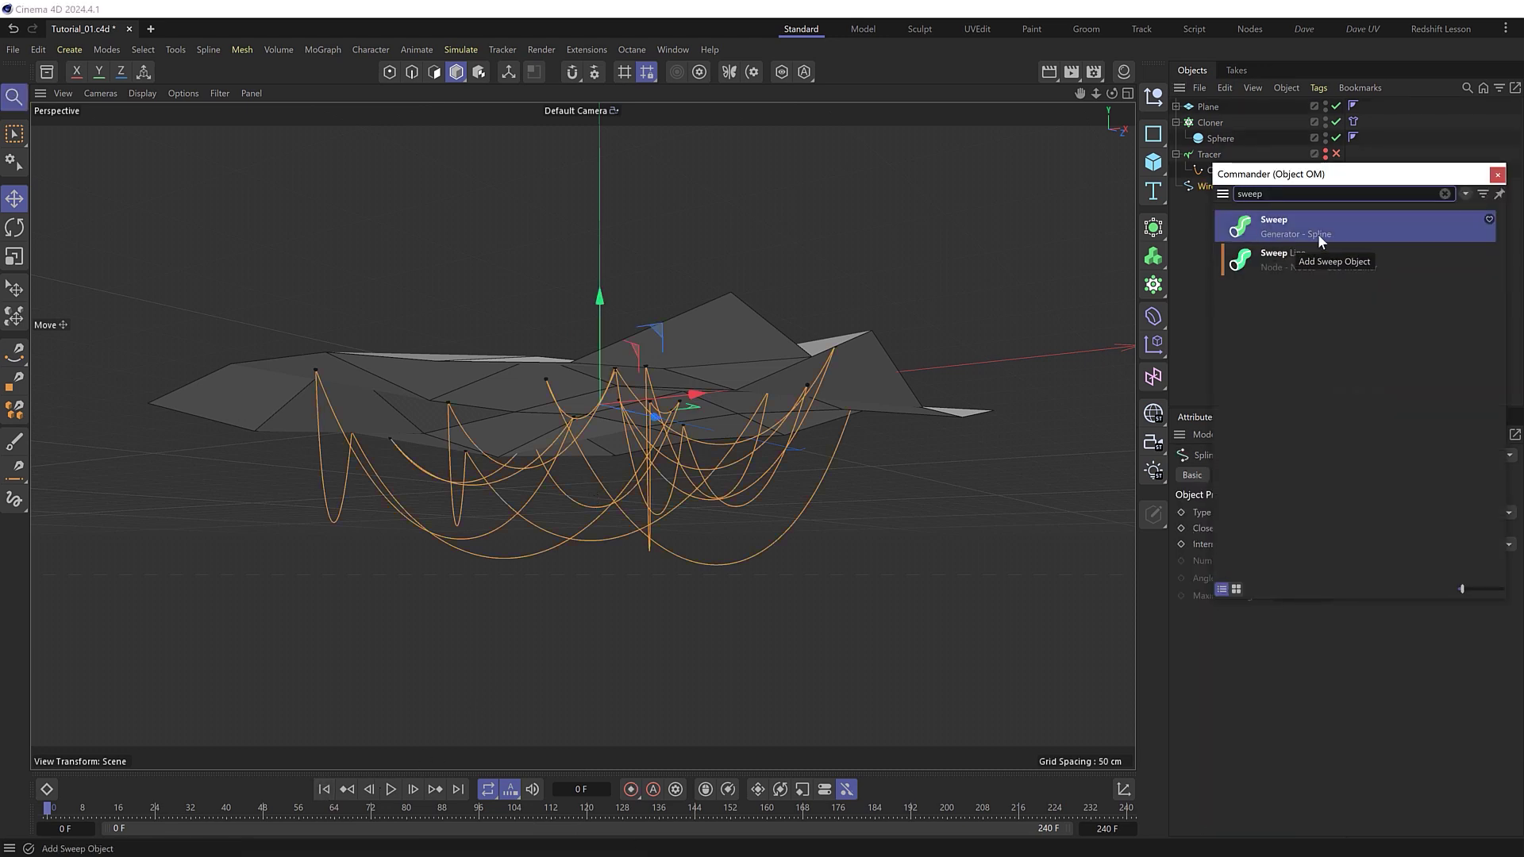
{"action": "left_click", "coordinate": [1330, 235]}
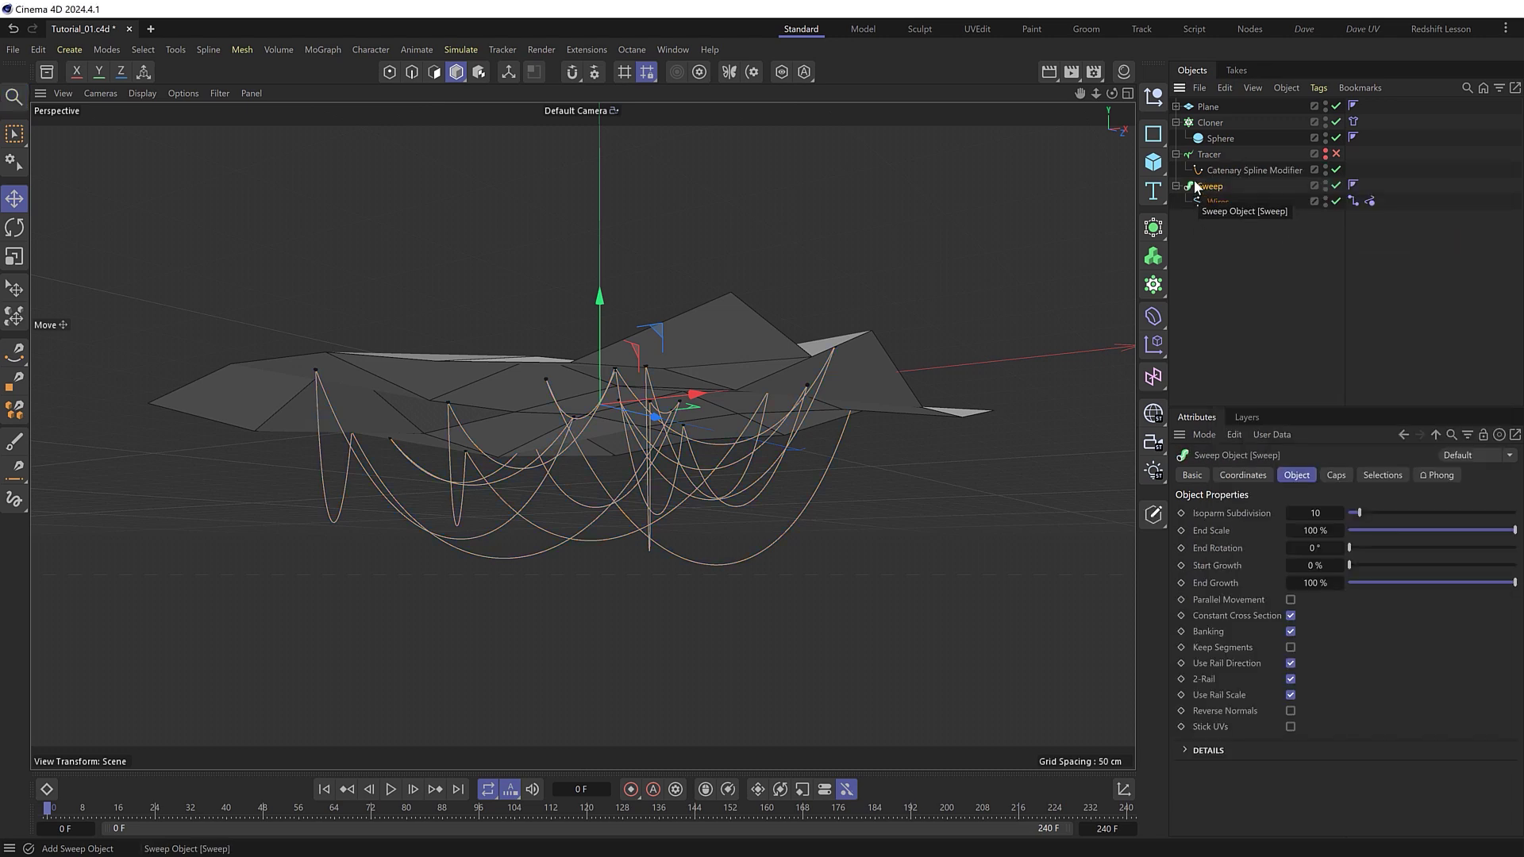
Create a Circle spline with 0.5 cm radius and place it in the Sweep as its profile
{"action": "left_click", "coordinate": [1153, 133]}
{"action": "left_click", "coordinate": [1306, 157]}
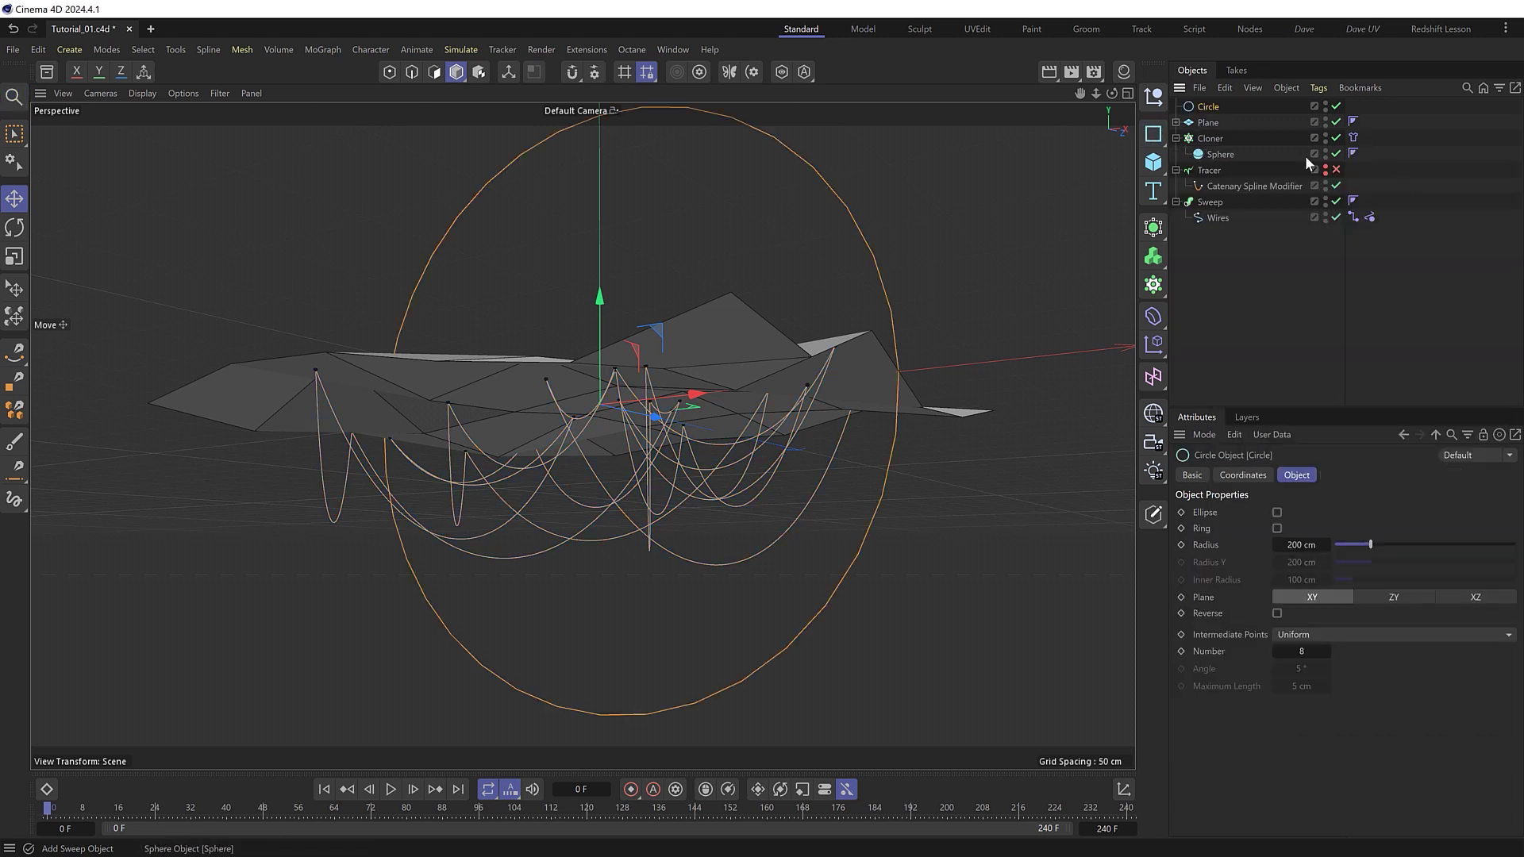
{"action": "double_click", "coordinate": [1296, 544]}
{"action": "type", "text": "0.5"}
{"action": "key", "text": "Return"}
{"action": "left_click_drag", "start_coordinate": [1210, 107], "coordinate": [1219, 215]}
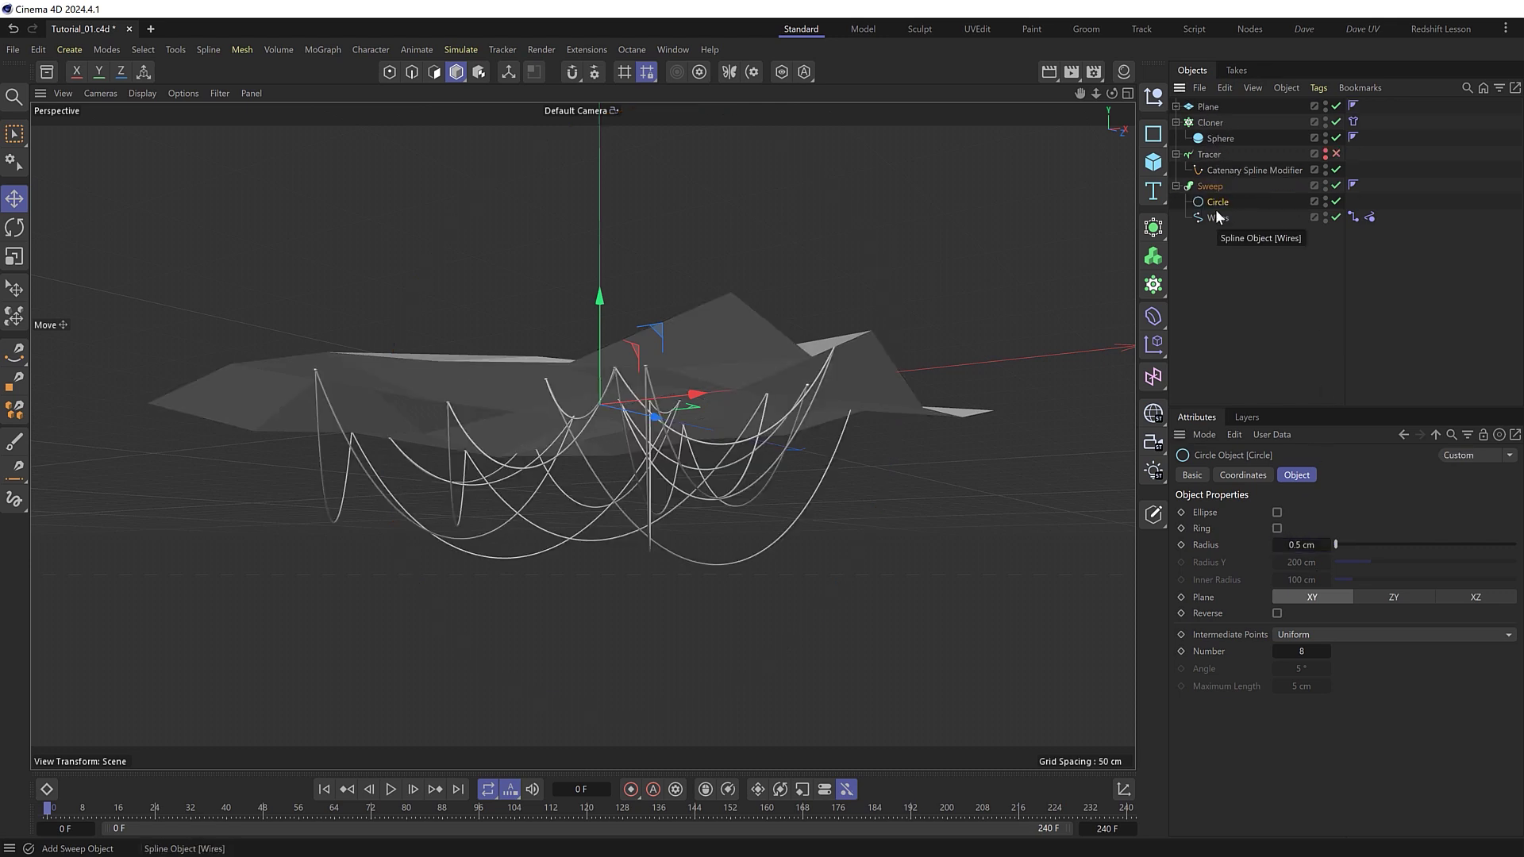
{"action": "left_click", "coordinate": [391, 788]}
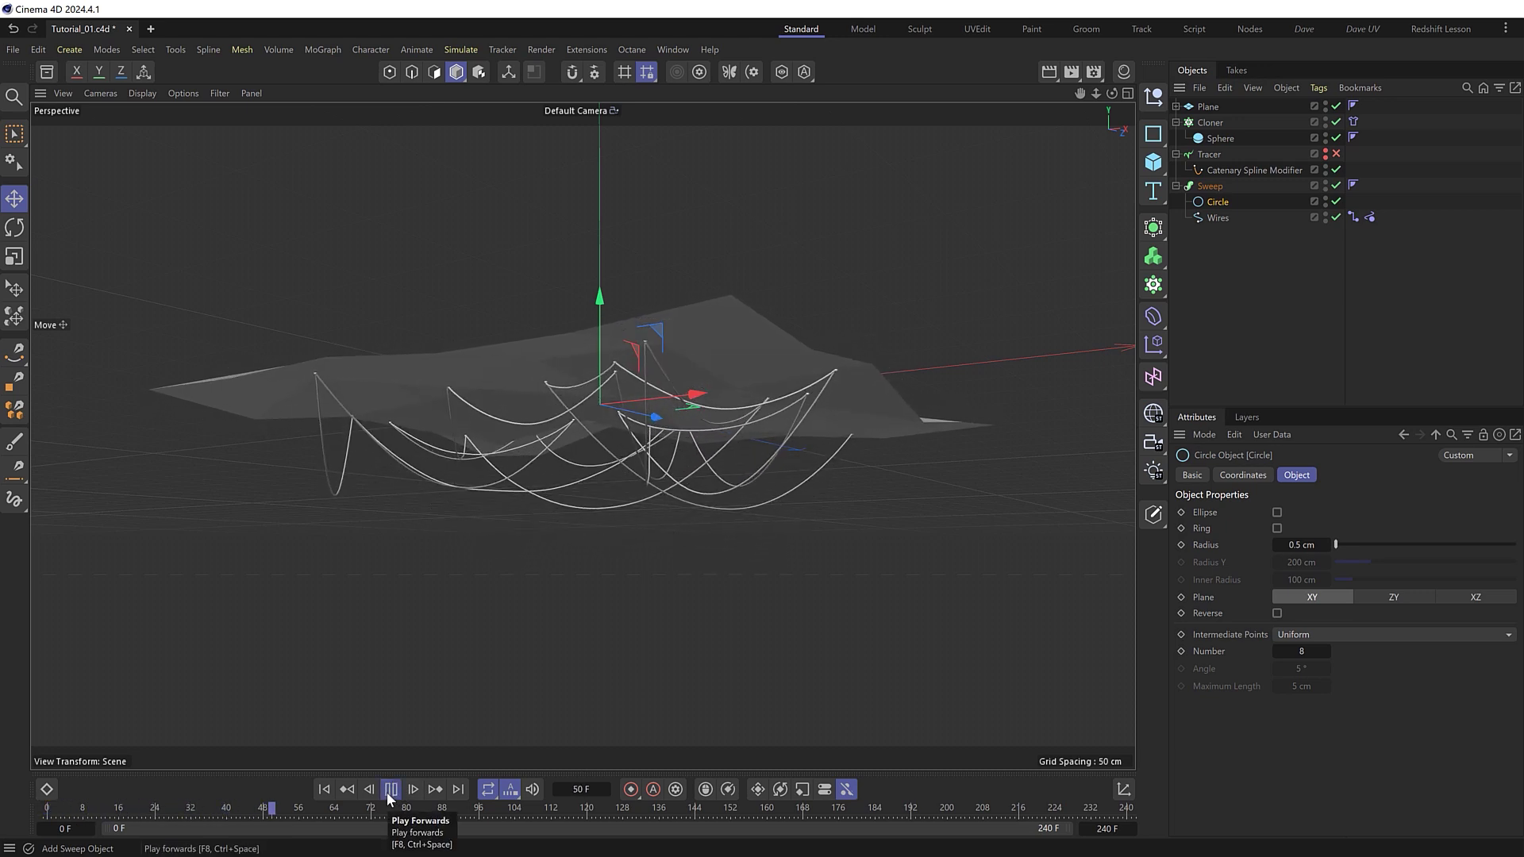
{"action": "left_click", "coordinate": [390, 792]}
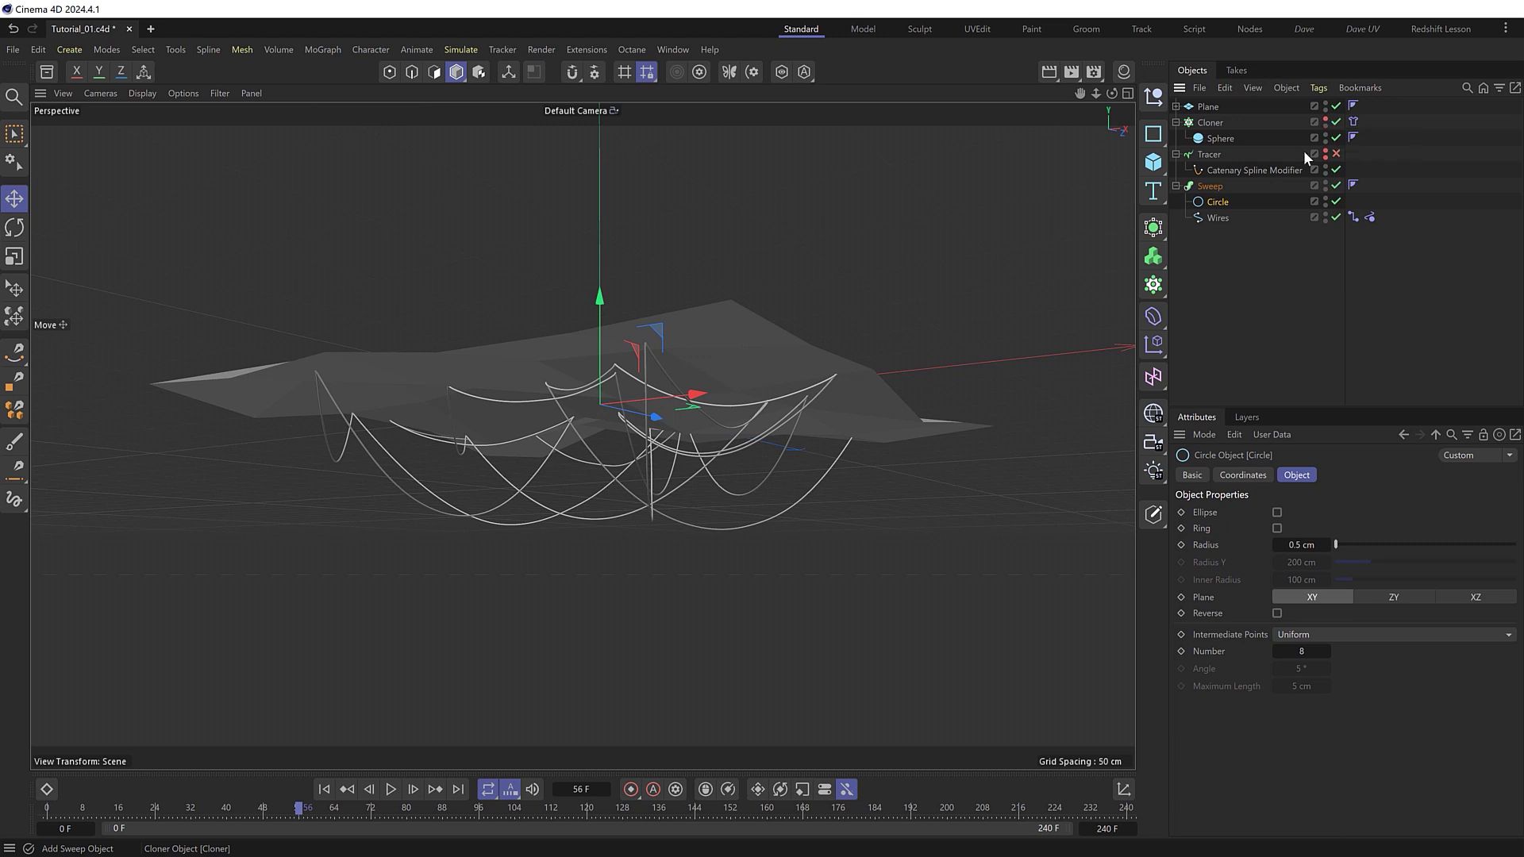
{"action": "left_click", "coordinate": [391, 789]}
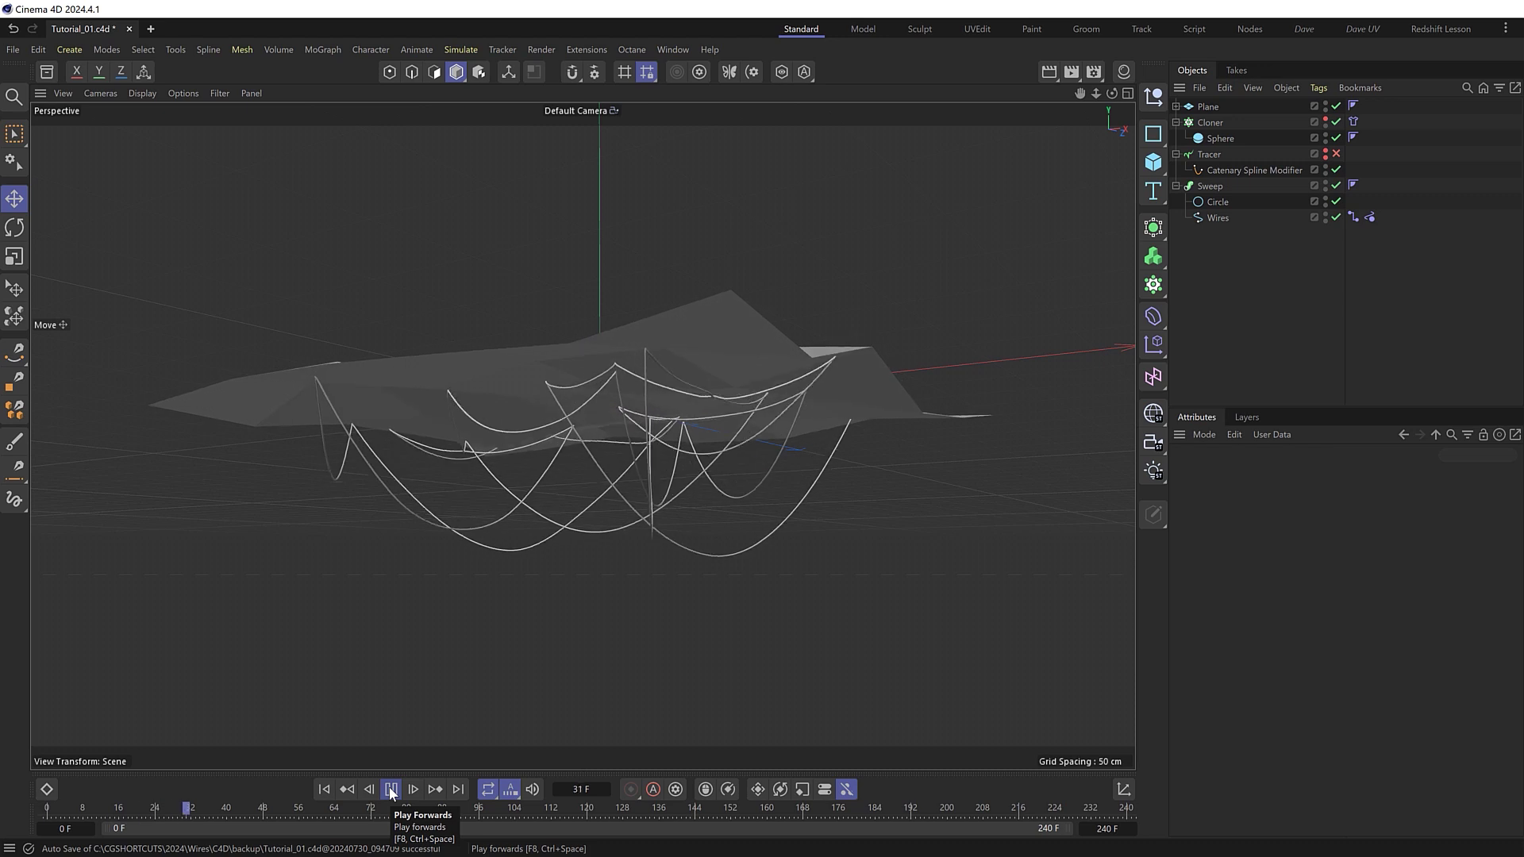